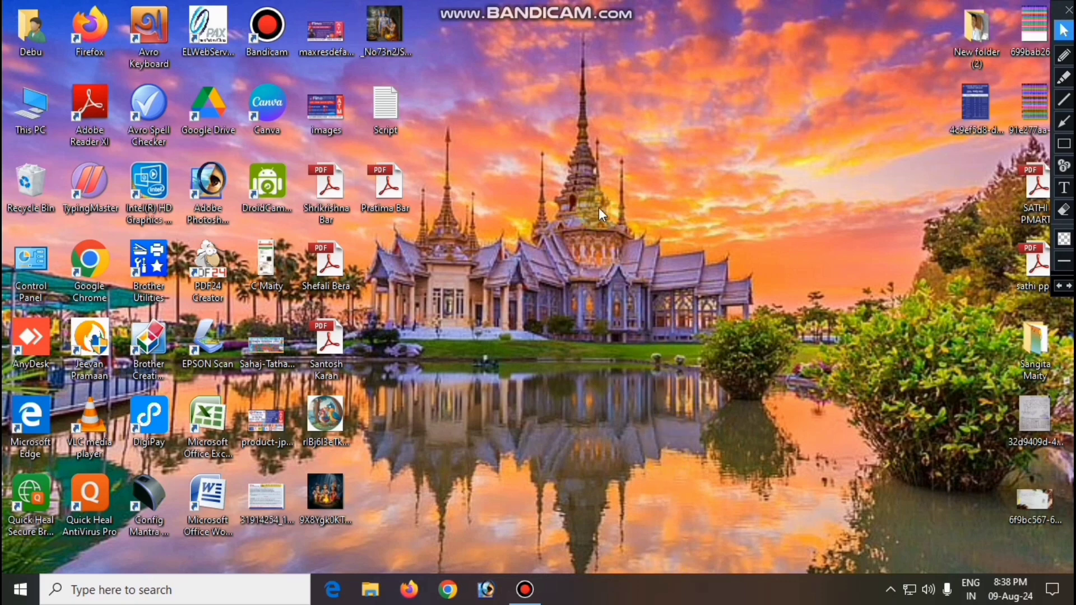
right_click(596, 193)
left_click(634, 236)
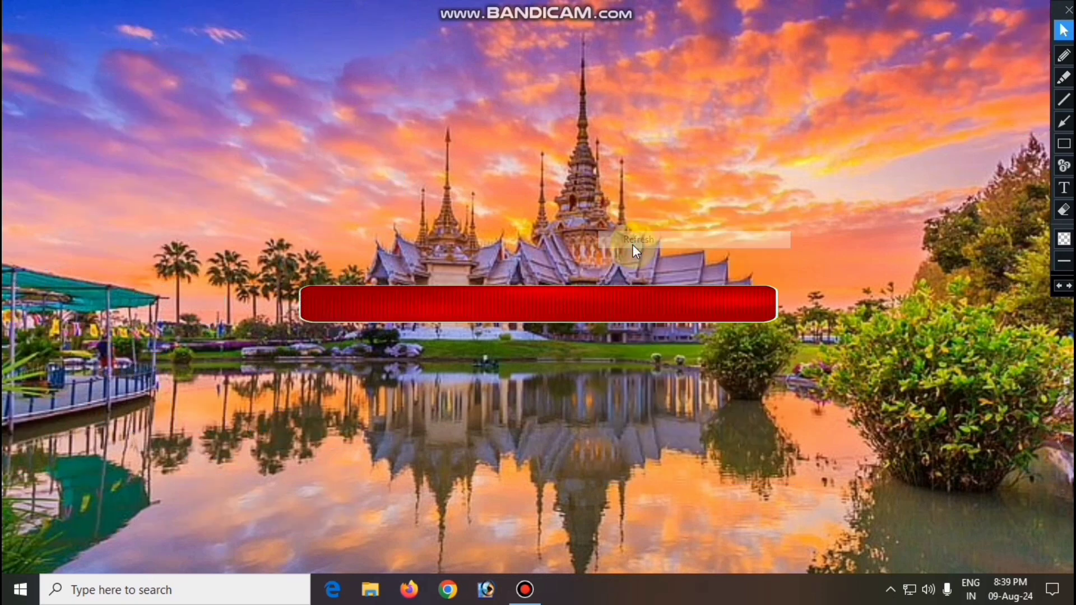
right_click(606, 201)
left_click(644, 248)
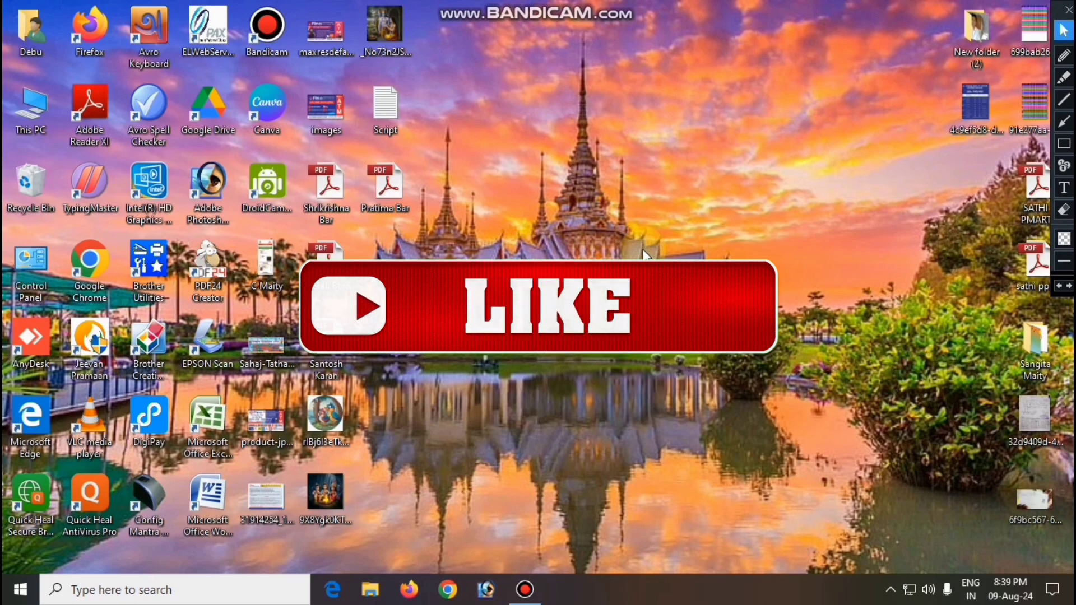
right_click(592, 192)
left_click(613, 238)
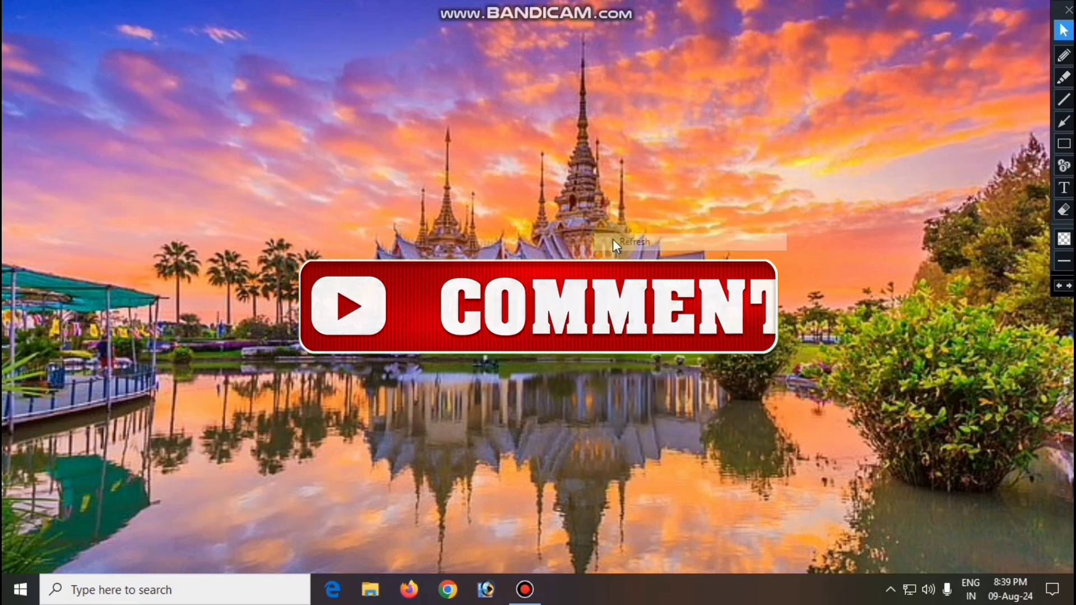
right_click(566, 186)
left_click(587, 232)
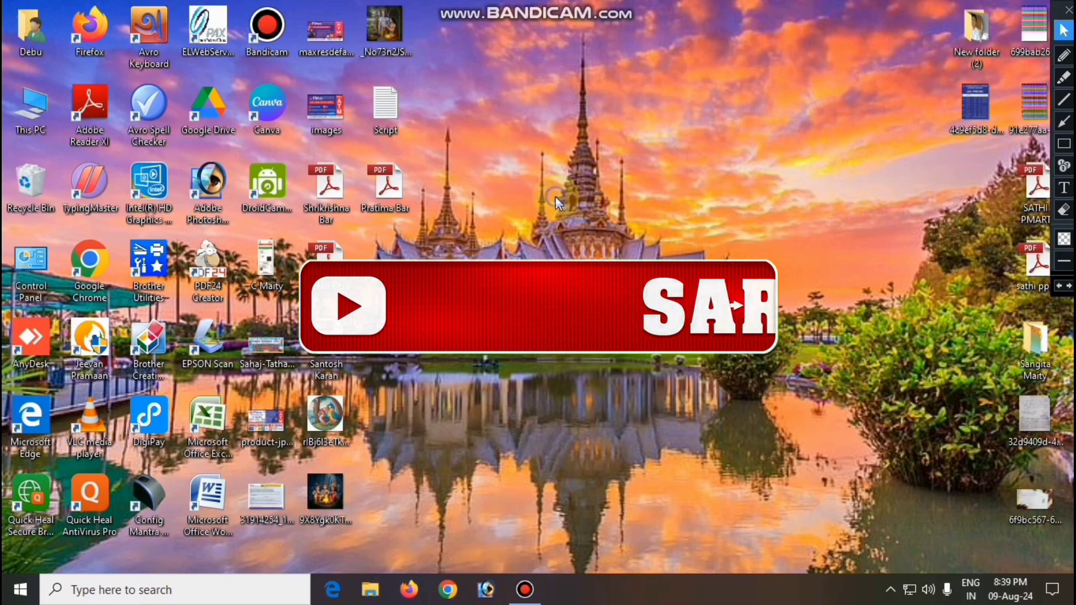
right_click(556, 196)
left_click(573, 244)
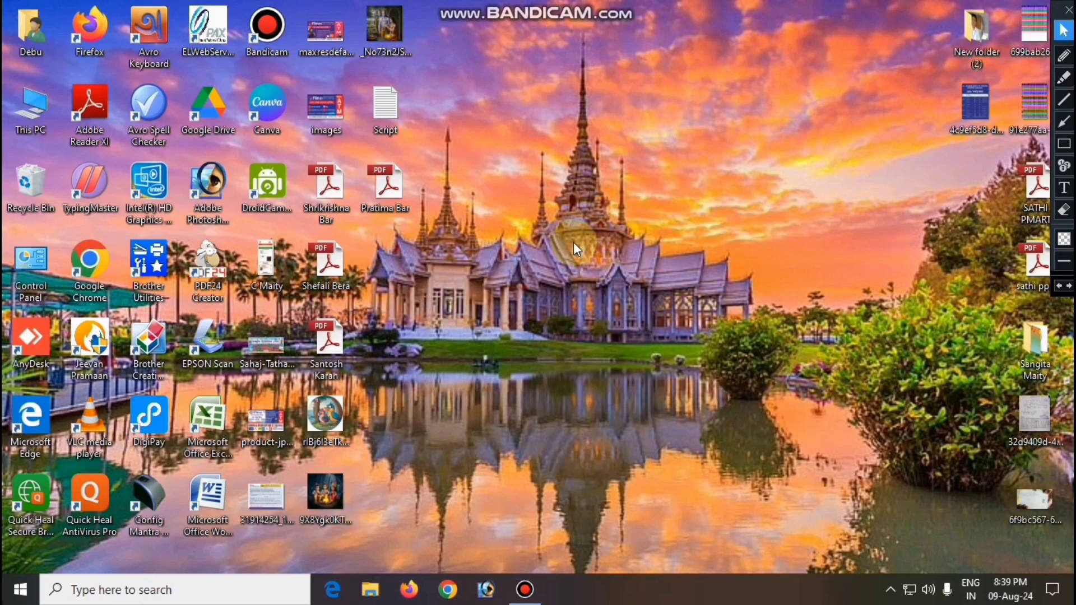
right_click(553, 212)
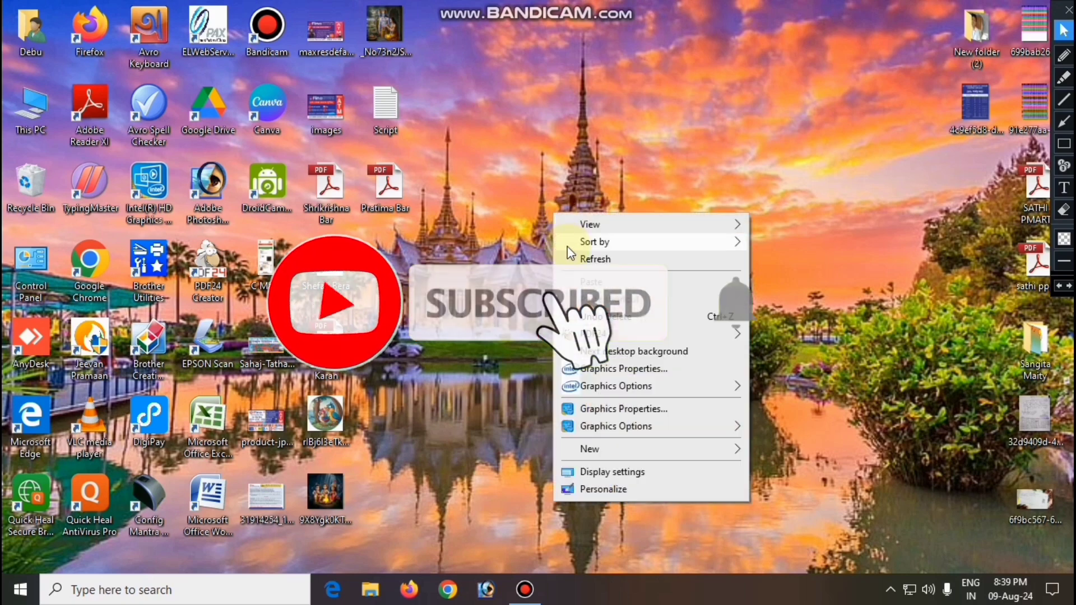
left_click(574, 258)
right_click(556, 214)
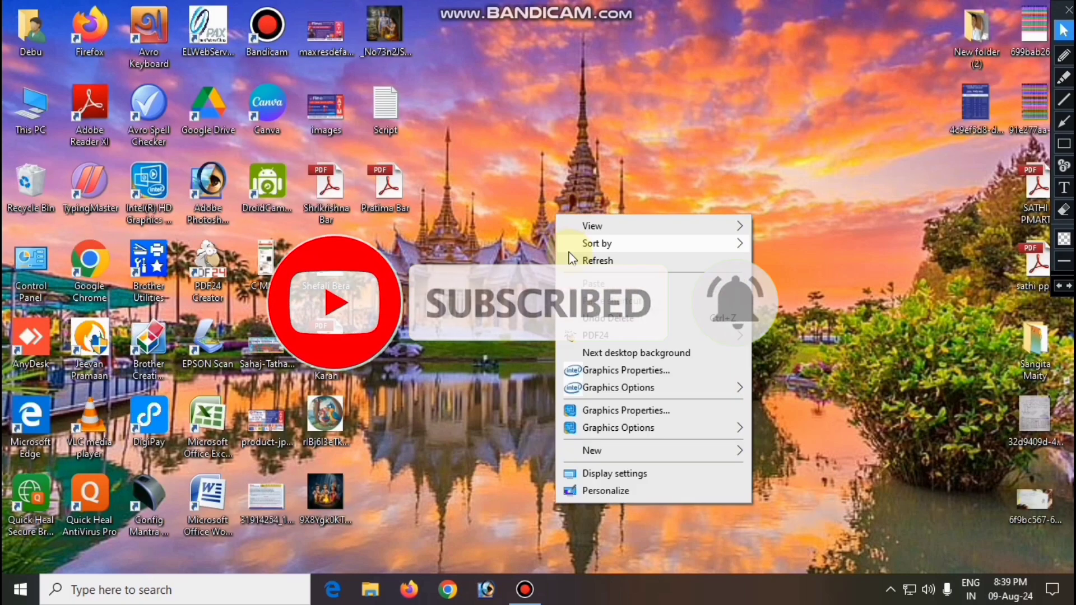
left_click(573, 262)
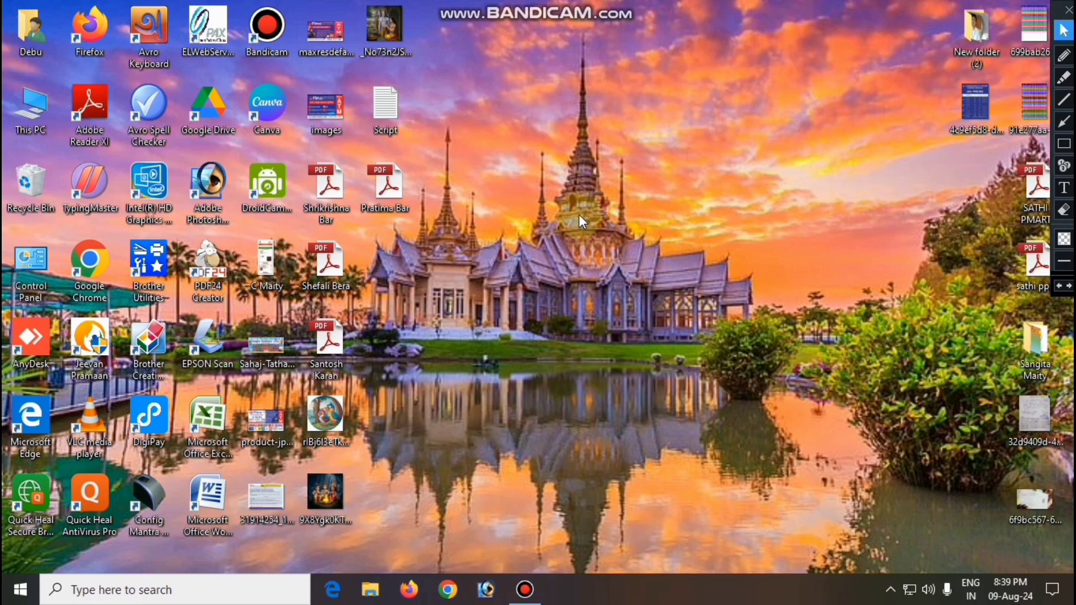
right_click(579, 214)
left_click(604, 257)
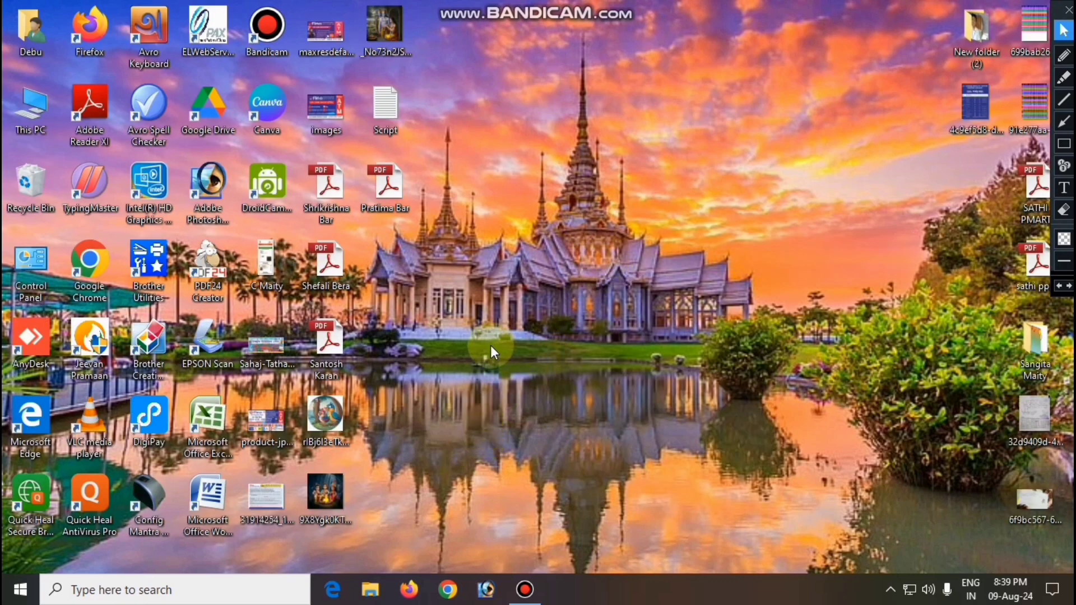
Step: Open Chrome and search Google for "wbbsedata"
left_click(449, 593)
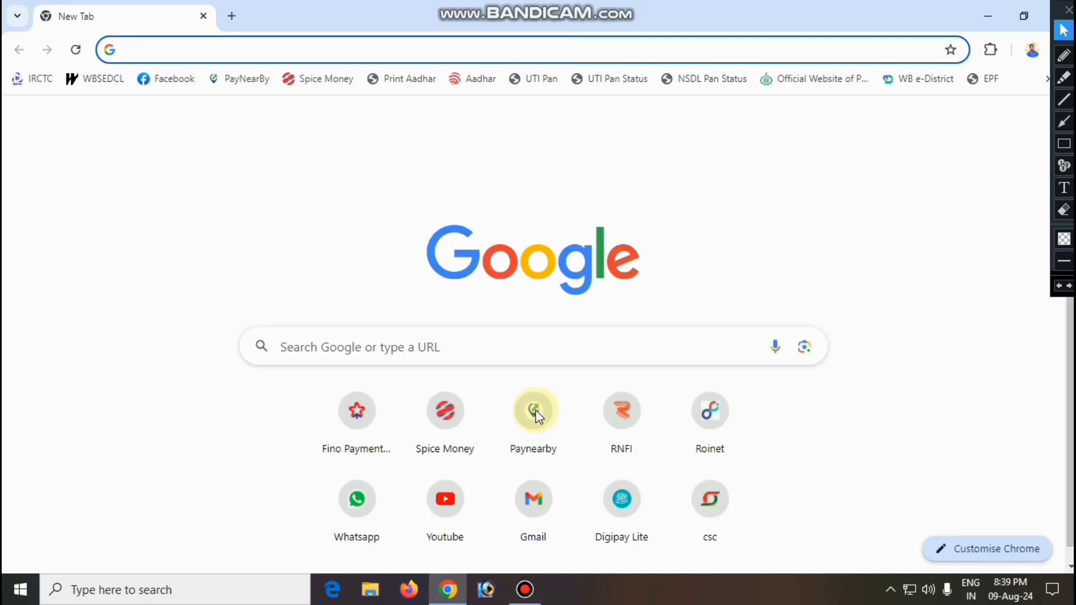
left_click(506, 346)
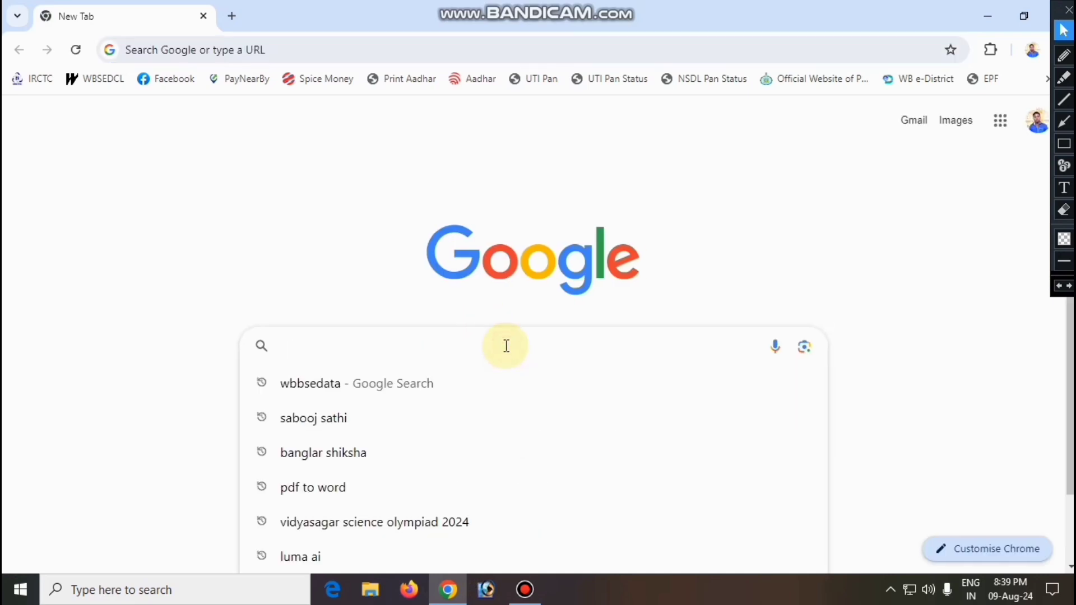
type("wbbse")
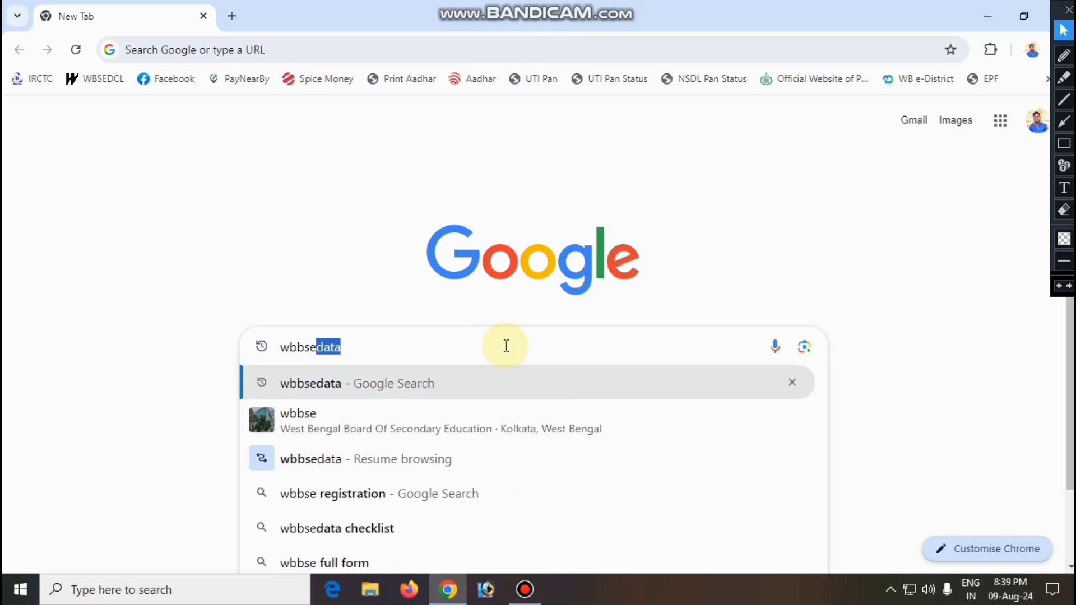
type("data")
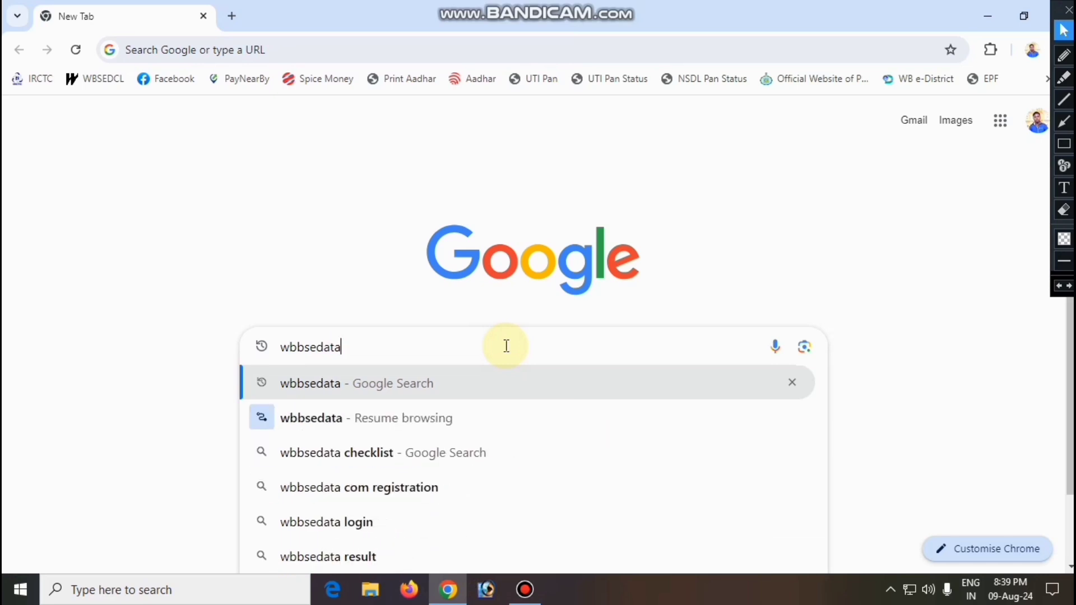
key("Return")
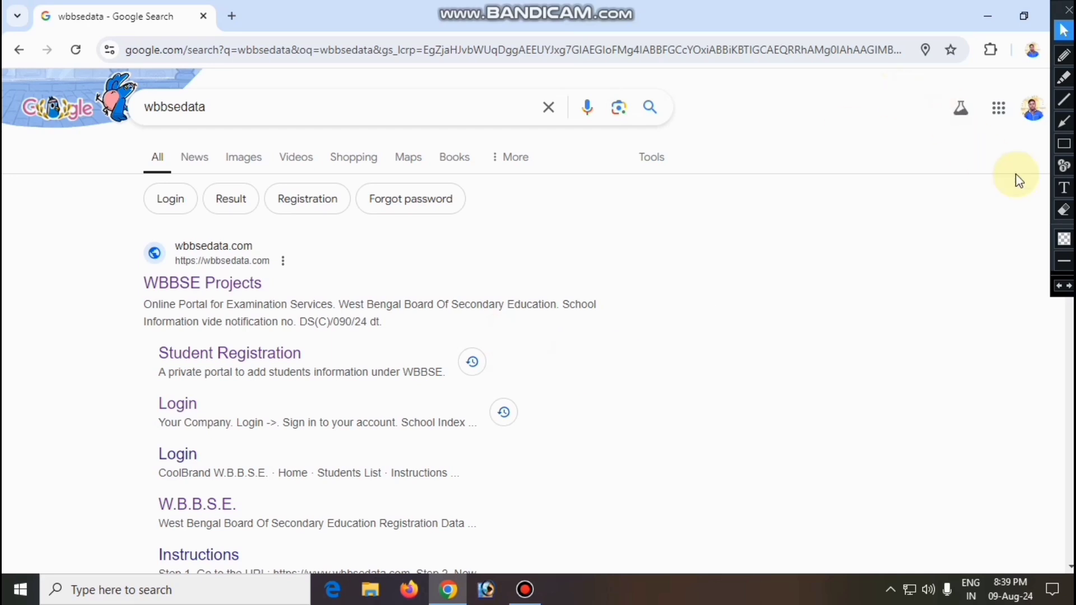
Step: Outline the WBBSE Projects search result with a red rectangle, and erase the annotation
left_click(1068, 144)
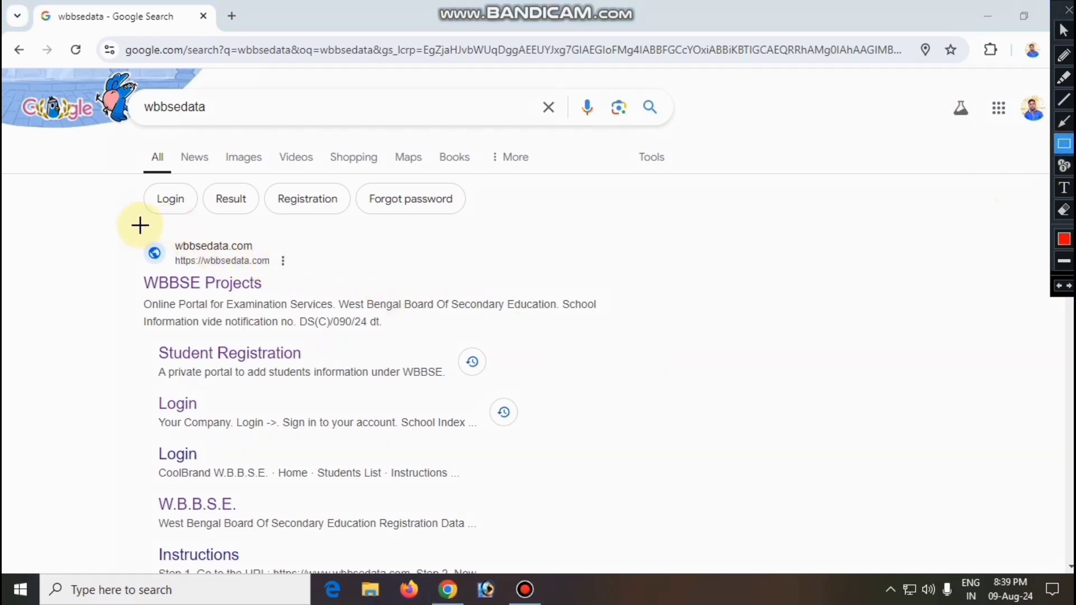
mouse_move(122, 226)
left_mouse_down()
mouse_move(320, 351)
mouse_move(480, 344)
mouse_move(468, 343)
left_mouse_up()
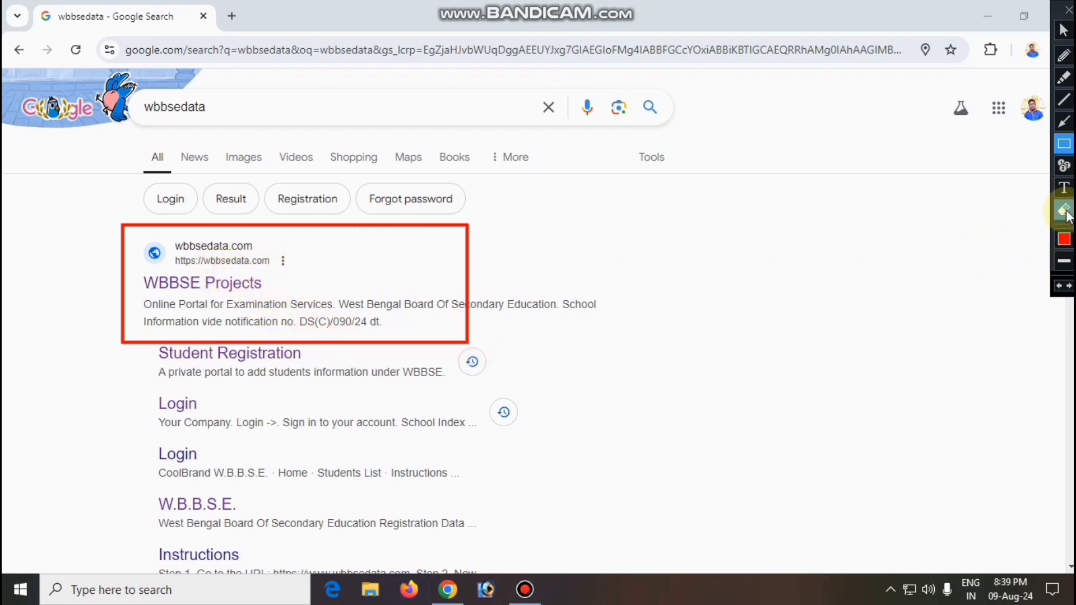
left_click(1064, 212)
left_click(1064, 31)
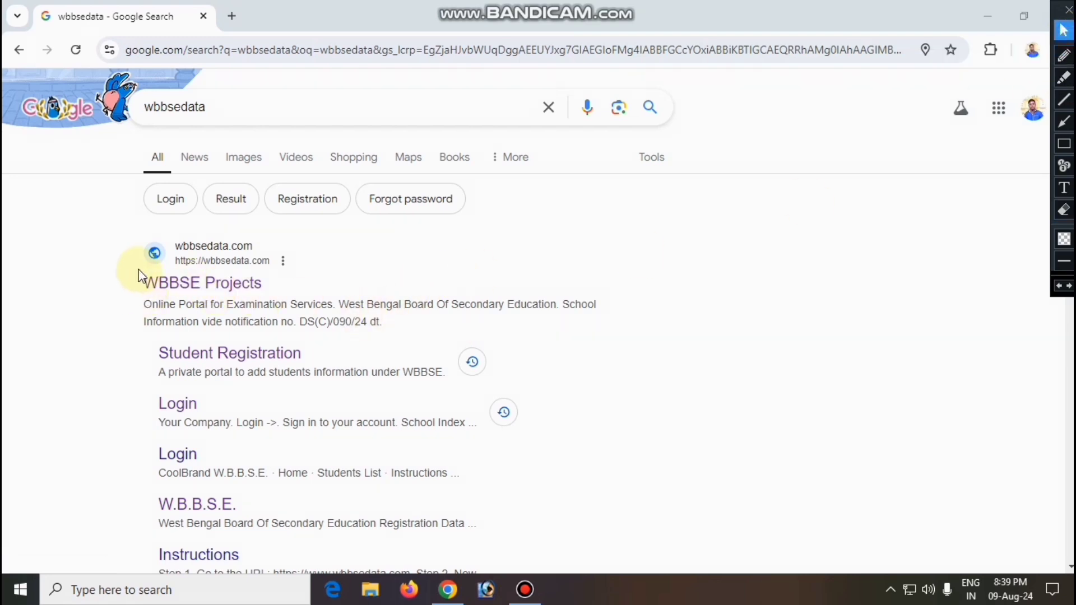
Step: Open the WBBSE Projects site at wbbsedata.com from the search results
left_click(191, 287)
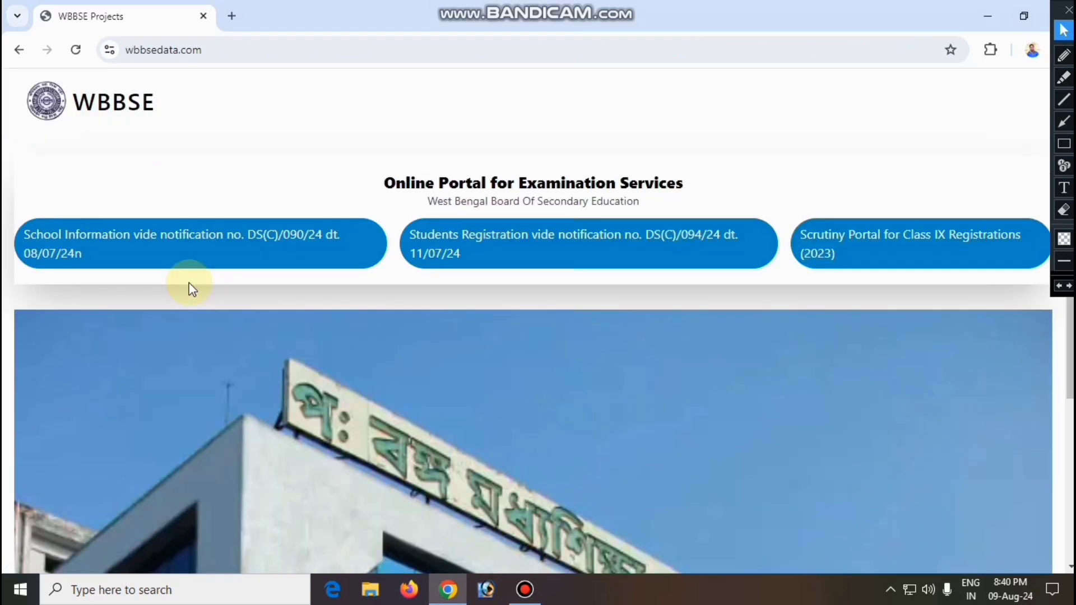
Step: Outline the School Information, Students Registration and Scrutiny Portal links with red rectangles, and erase the annotations
left_click(1062, 145)
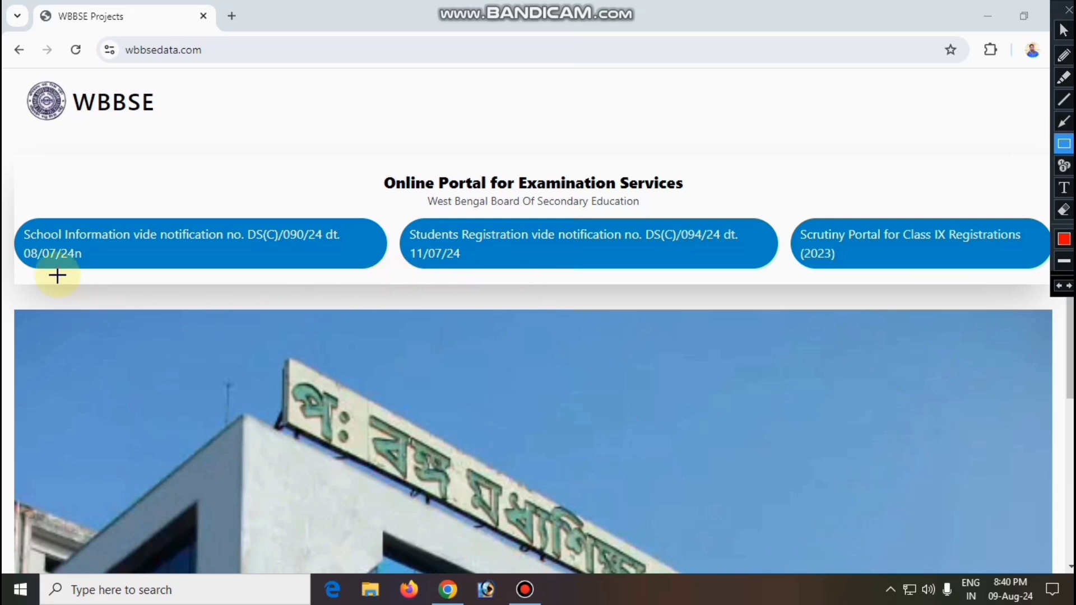
mouse_move(15, 201)
left_mouse_down()
mouse_move(354, 312)
mouse_move(379, 301)
left_mouse_up()
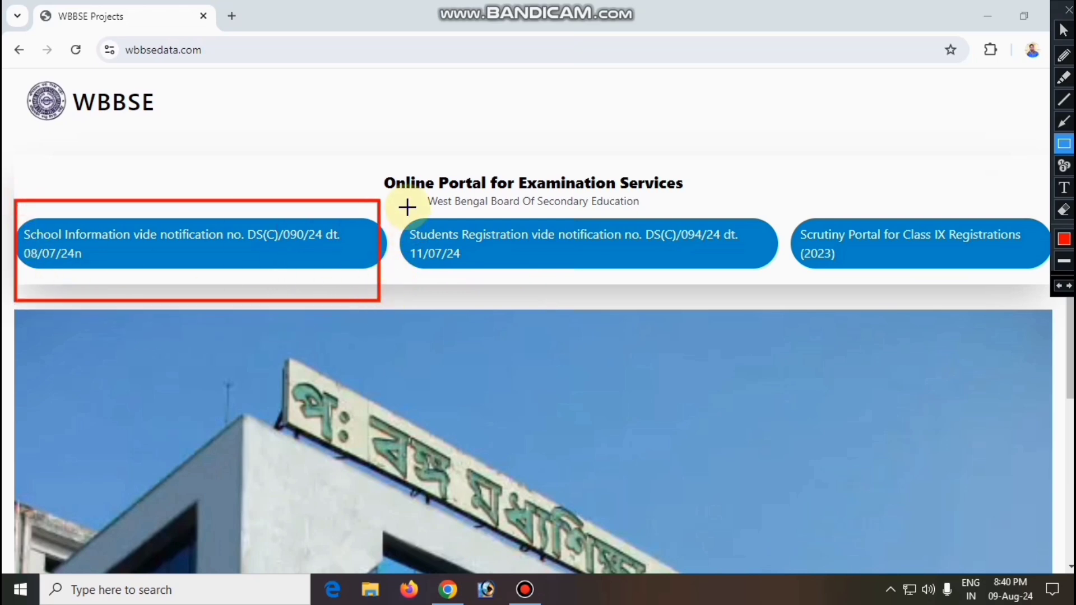
left_click_drag(404, 202, 787, 302)
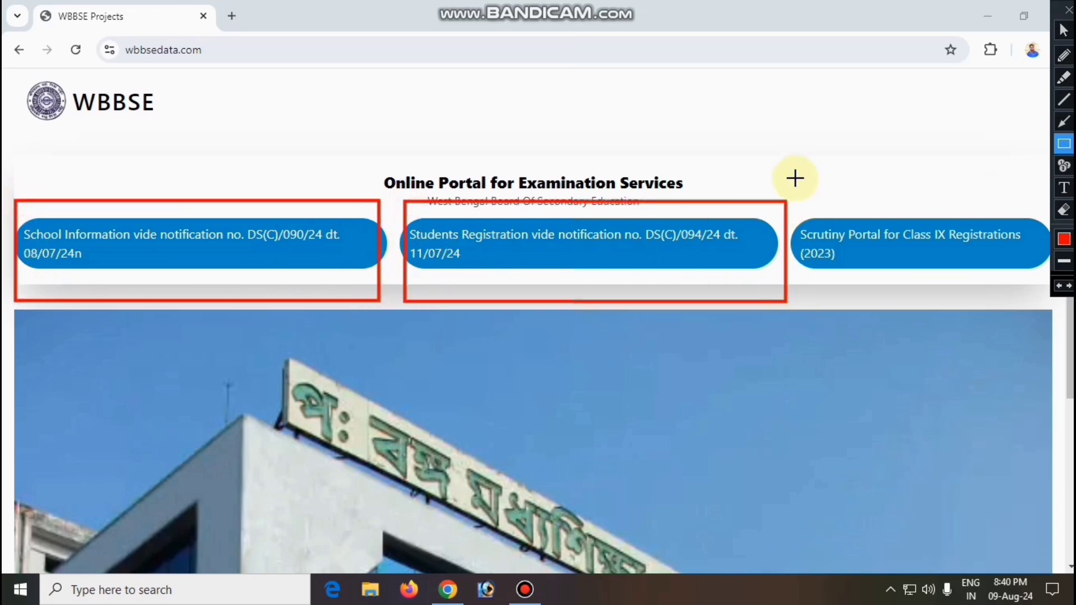
mouse_move(795, 179)
left_mouse_down()
mouse_move(835, 283)
mouse_move(1048, 308)
left_mouse_up()
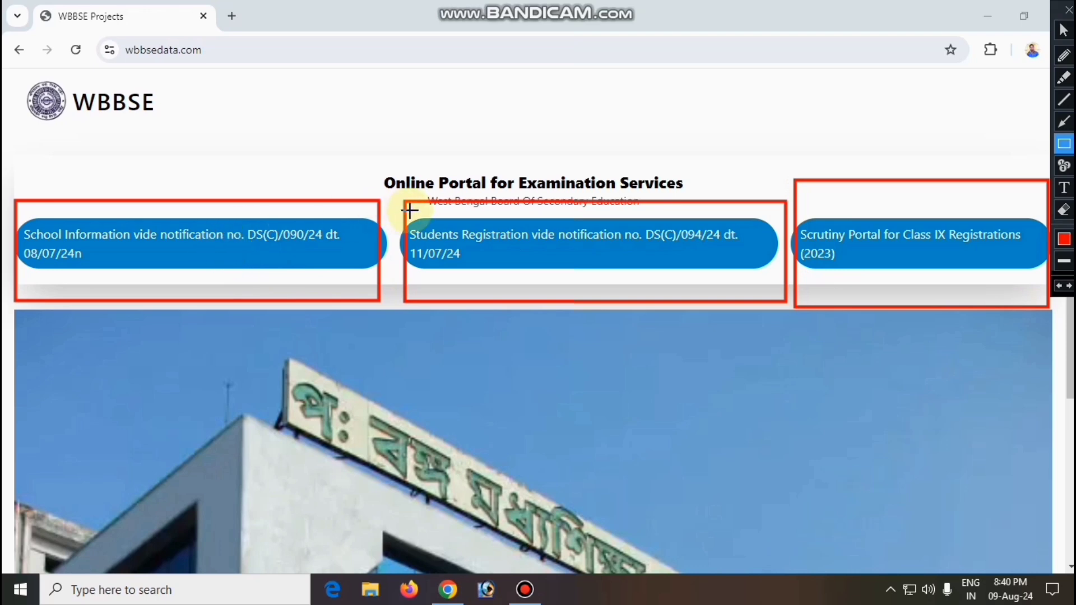
left_click_drag(400, 200, 767, 301)
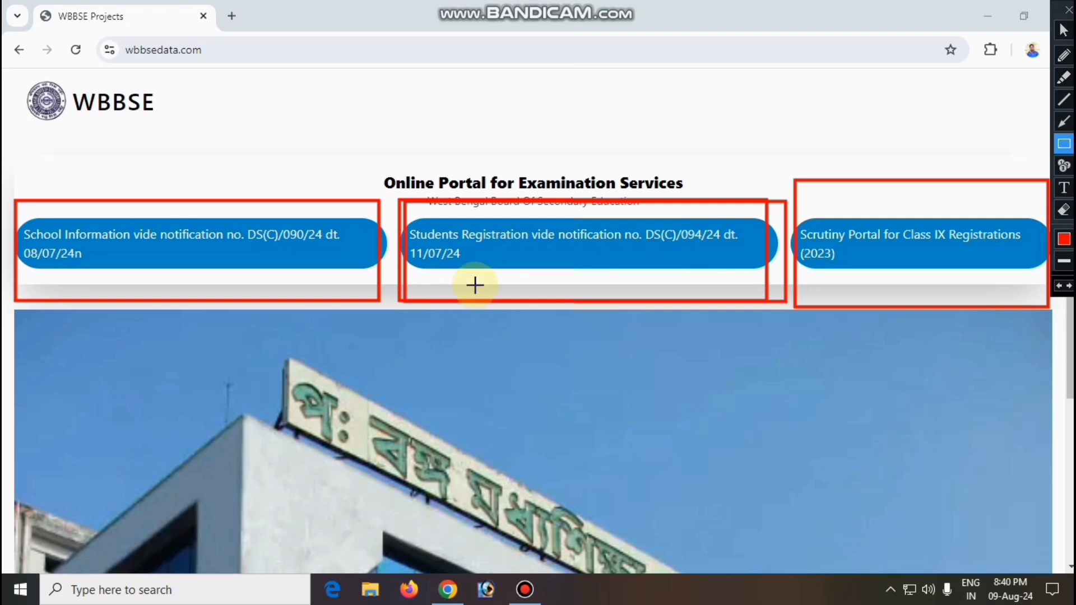
left_click(1065, 211)
left_click(1068, 213)
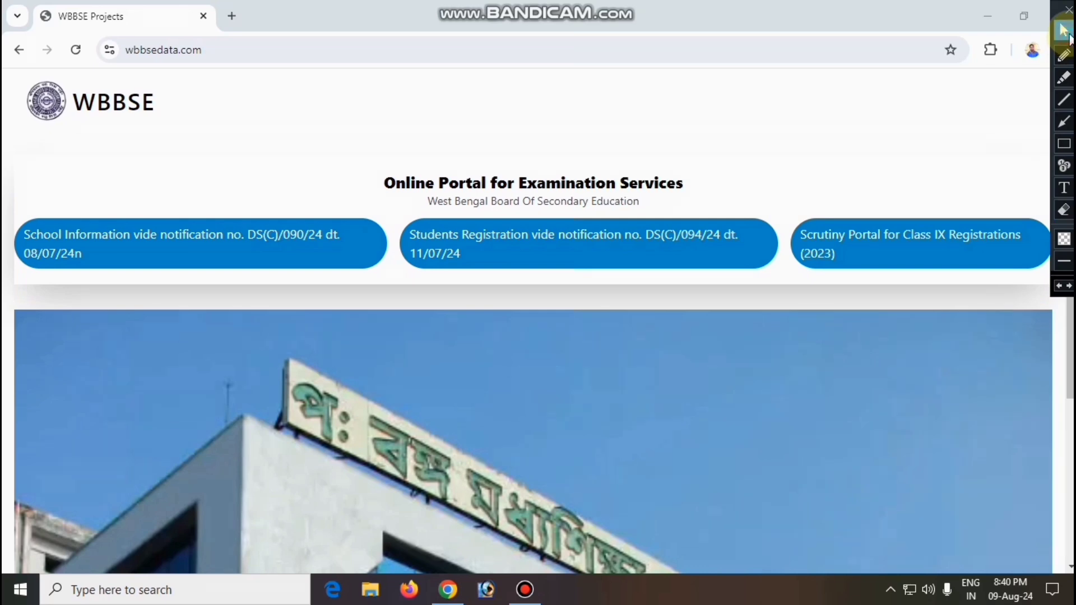
left_click(1067, 33)
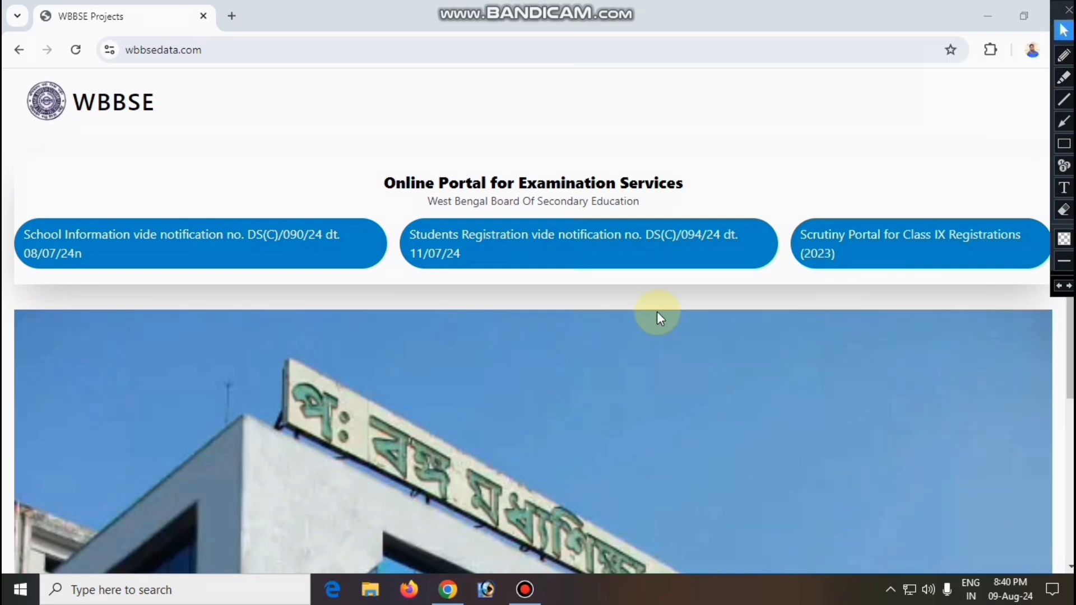
Step: Open the Students Registration portal for notification no. DS(C)/094/24 dt. 11/07/24
left_click(571, 246)
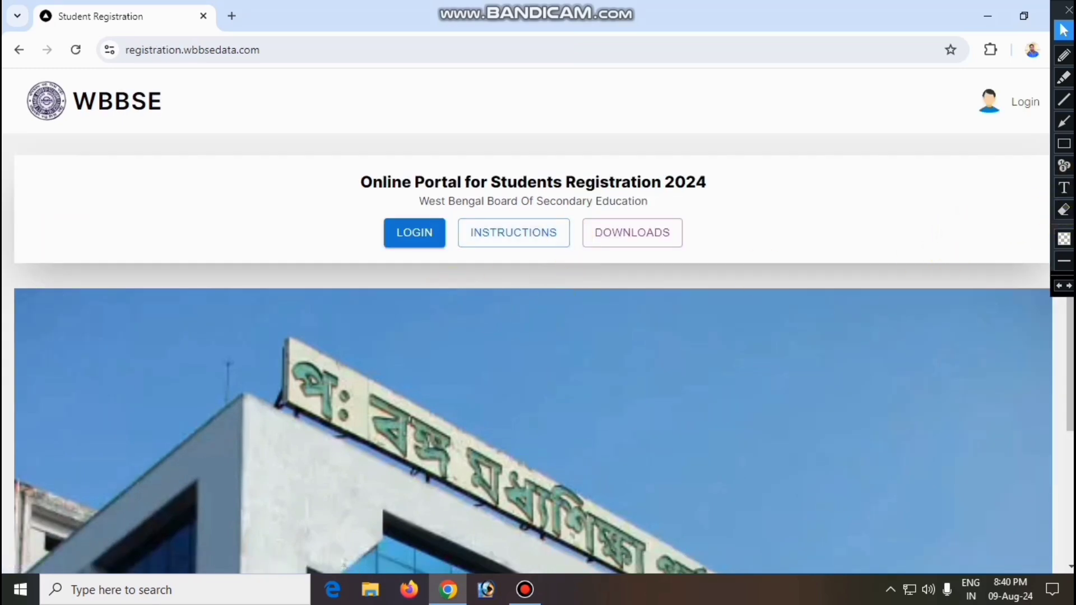
Step: Outline the registration portal's Login, Instructions and Downloads options with red rectangles, and erase the annotations
left_click(1067, 147)
left_click_drag(358, 205, 453, 265)
left_click_drag(447, 203, 571, 269)
left_click_drag(569, 198, 703, 264)
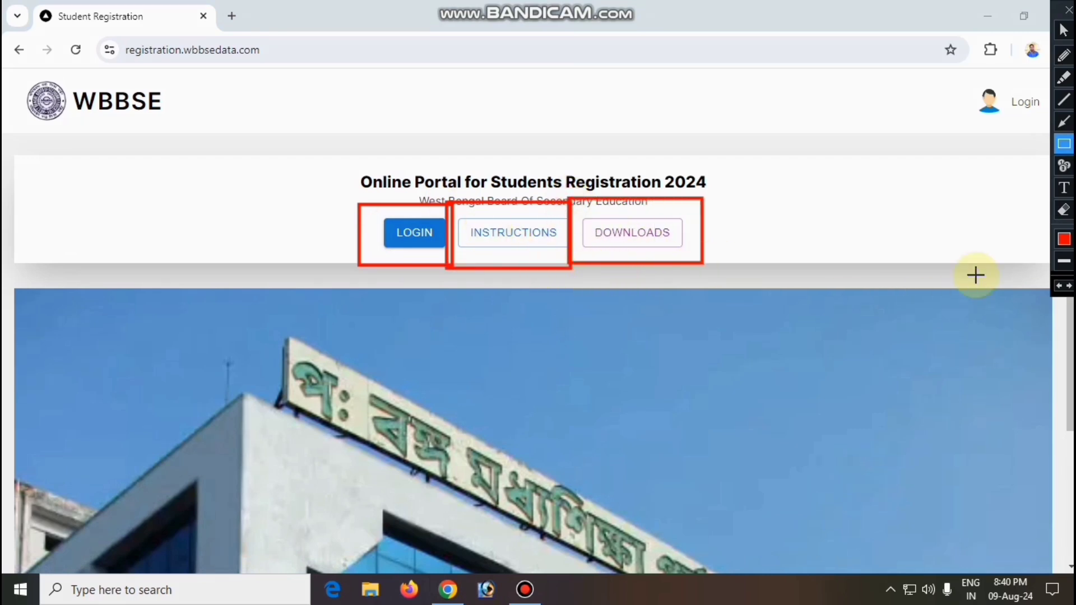
left_click(1063, 213)
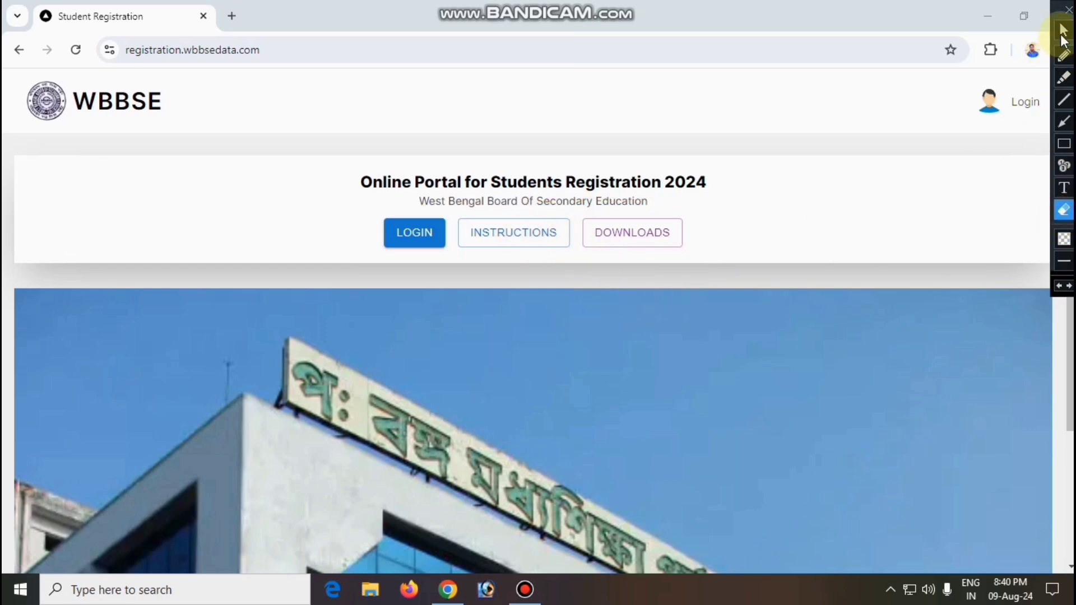
left_click(1060, 34)
Step: Open the instructions of the Students Registration 2024 portal
left_click(493, 232)
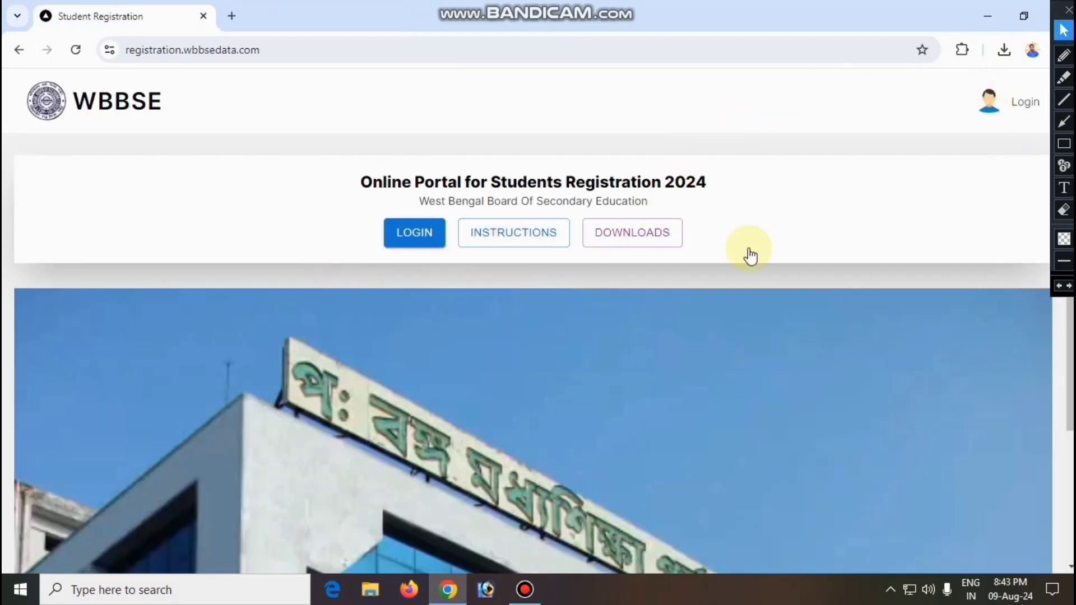
Step: Outline only the portal's Login option with a red rectangle, and erase the annotation
left_click(1060, 146)
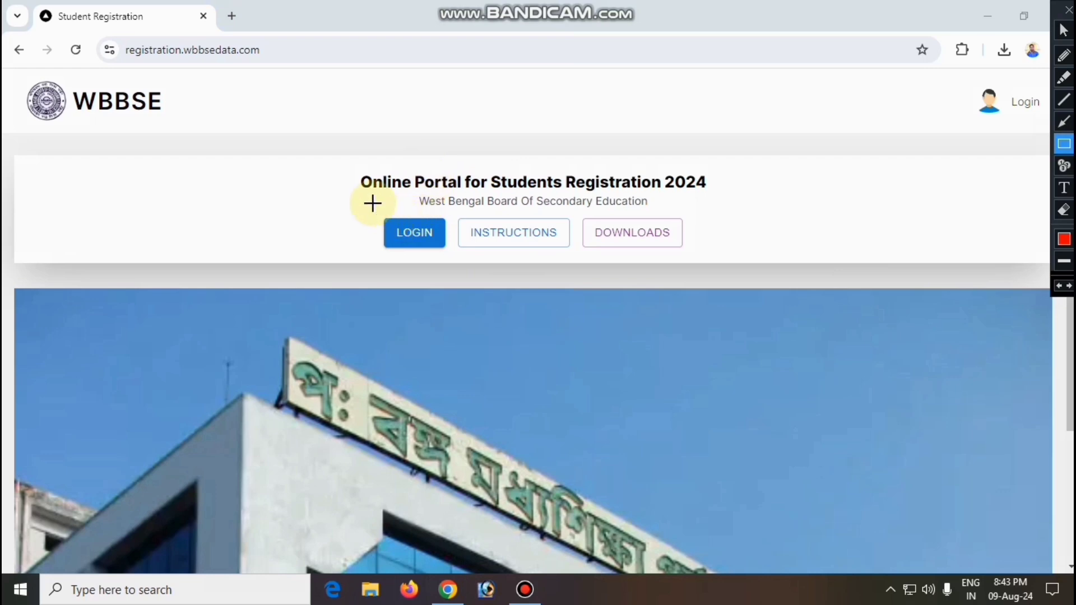
left_click_drag(372, 203, 458, 256)
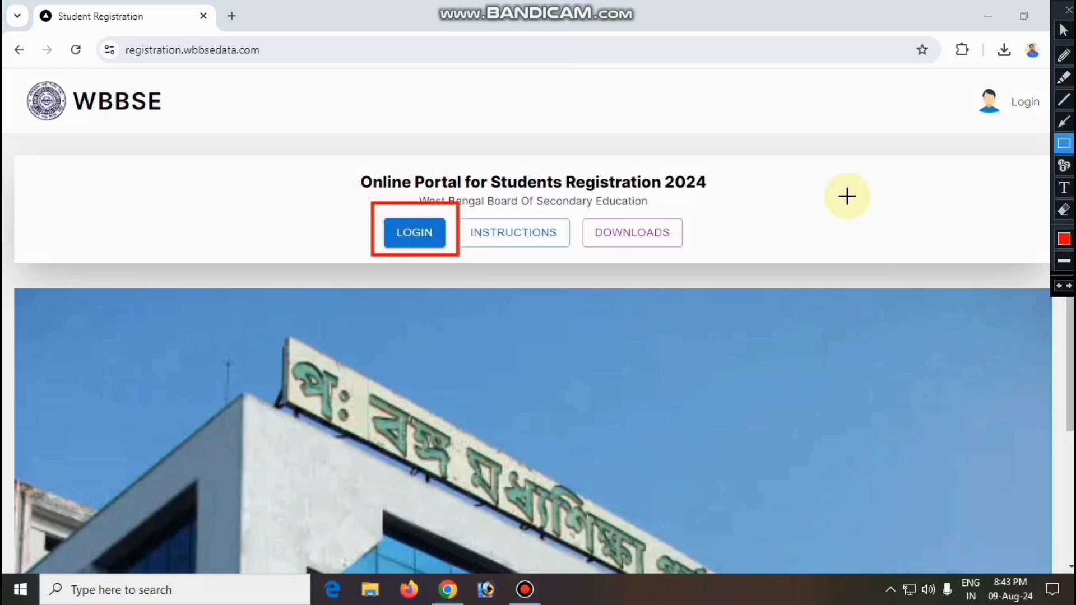
left_click(1063, 31)
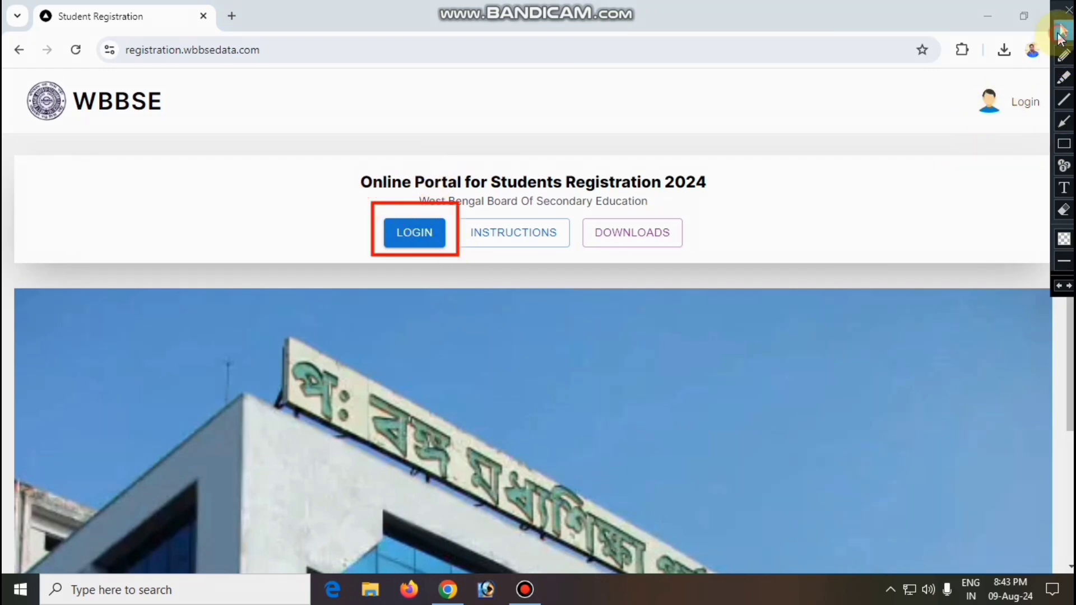
left_click(1064, 210)
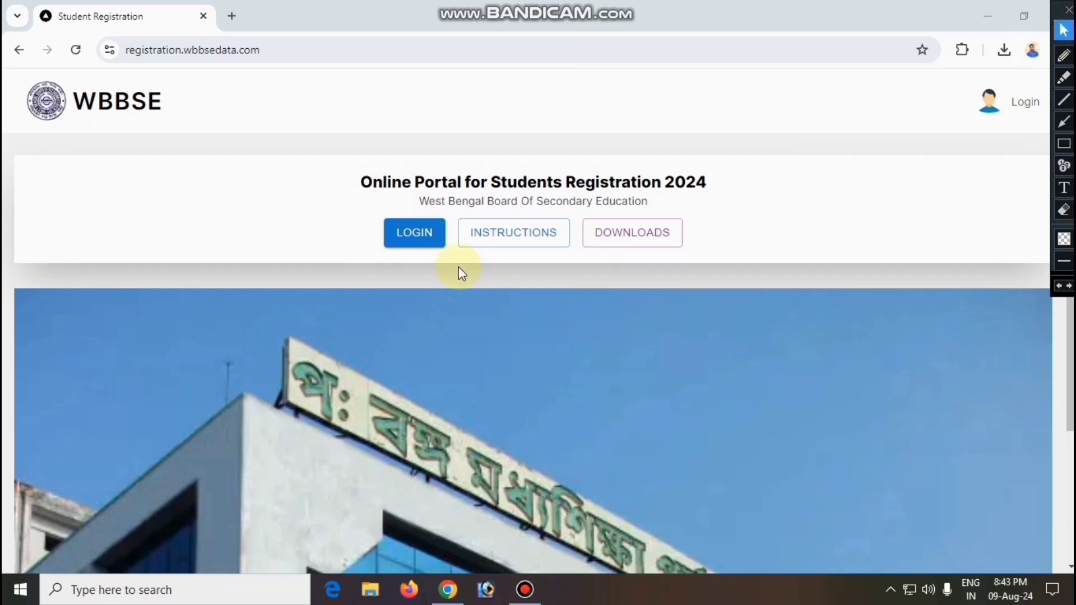
Step: Open the login page of the Students Registration 2024 portal
left_click(408, 235)
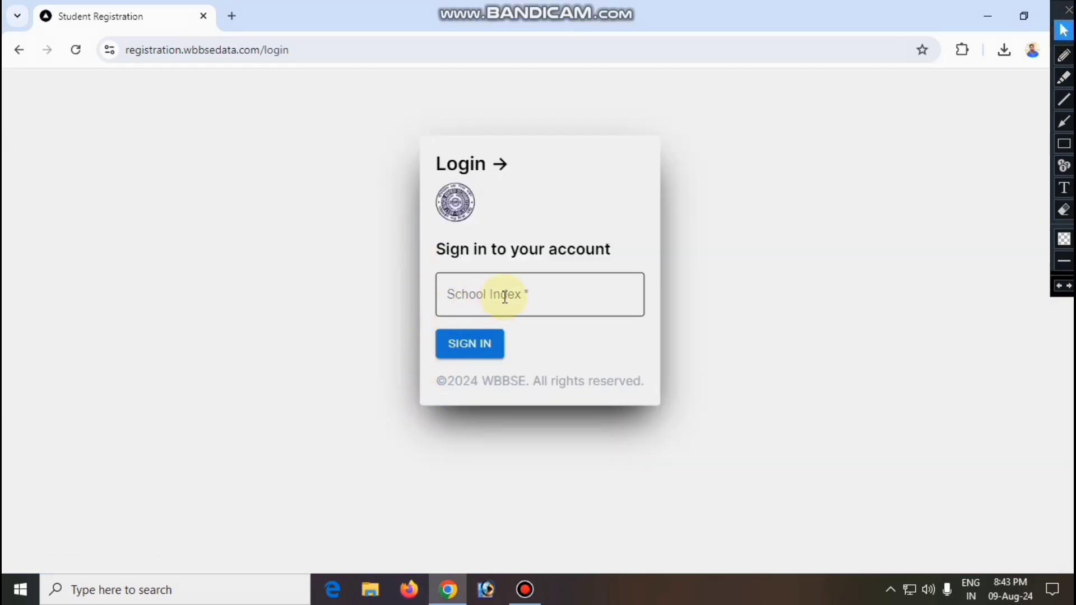
Step: Outline the login form's School Index field and Sign In option with red rectangles, and erase the annotations
left_click(1064, 144)
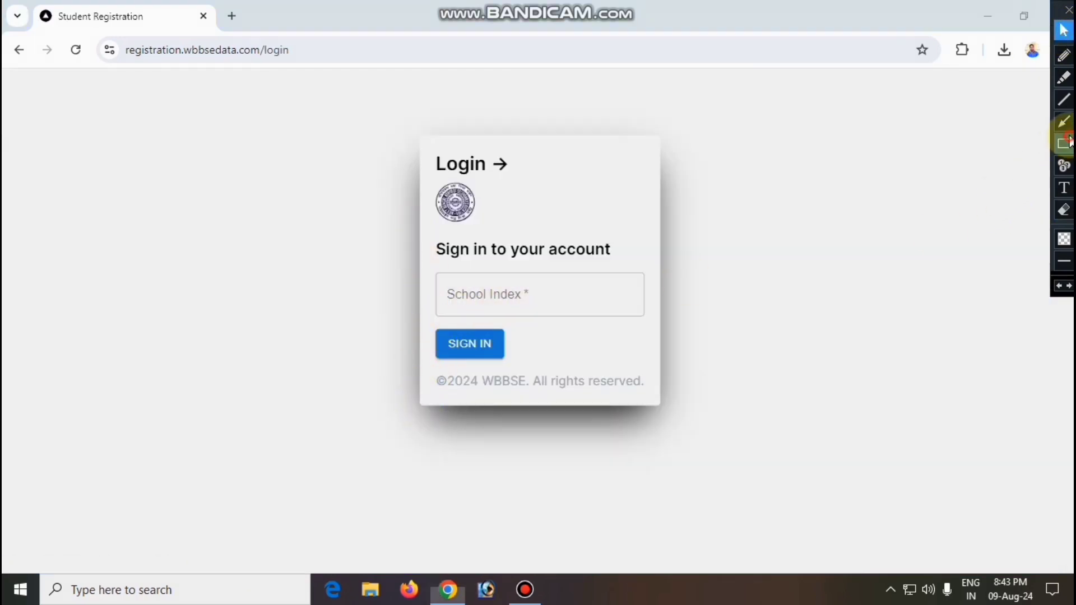
left_click_drag(418, 266, 654, 325)
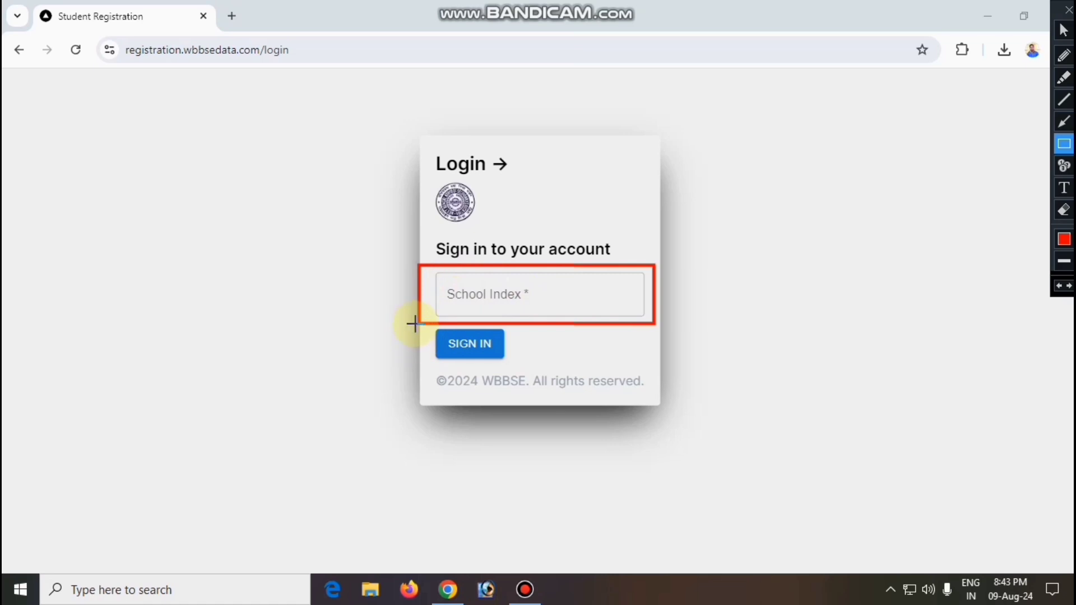
left_click_drag(415, 323, 527, 366)
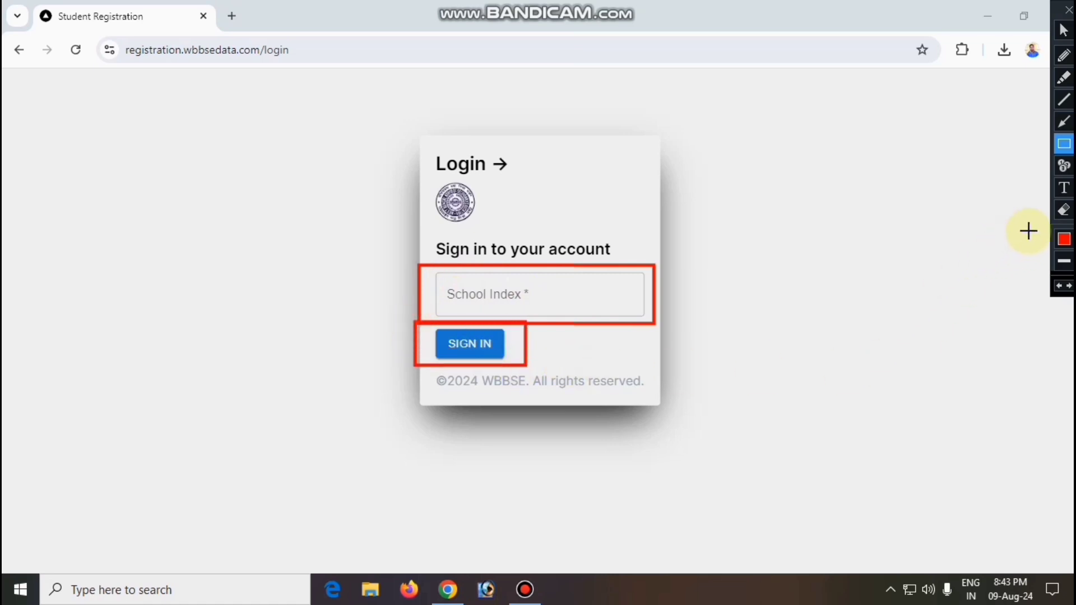
left_click(1064, 212)
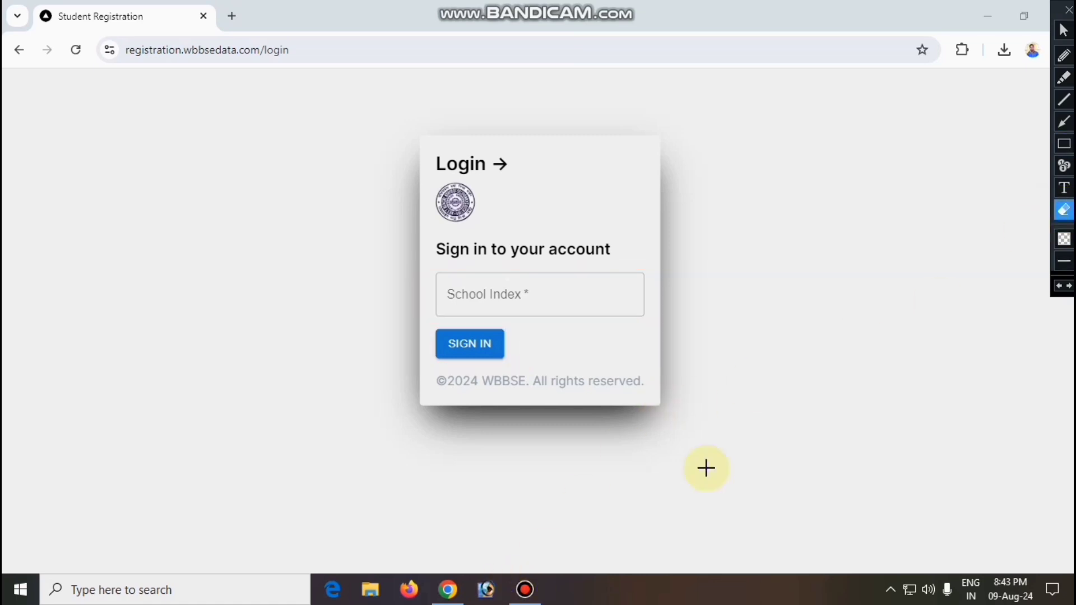
left_click(1063, 31)
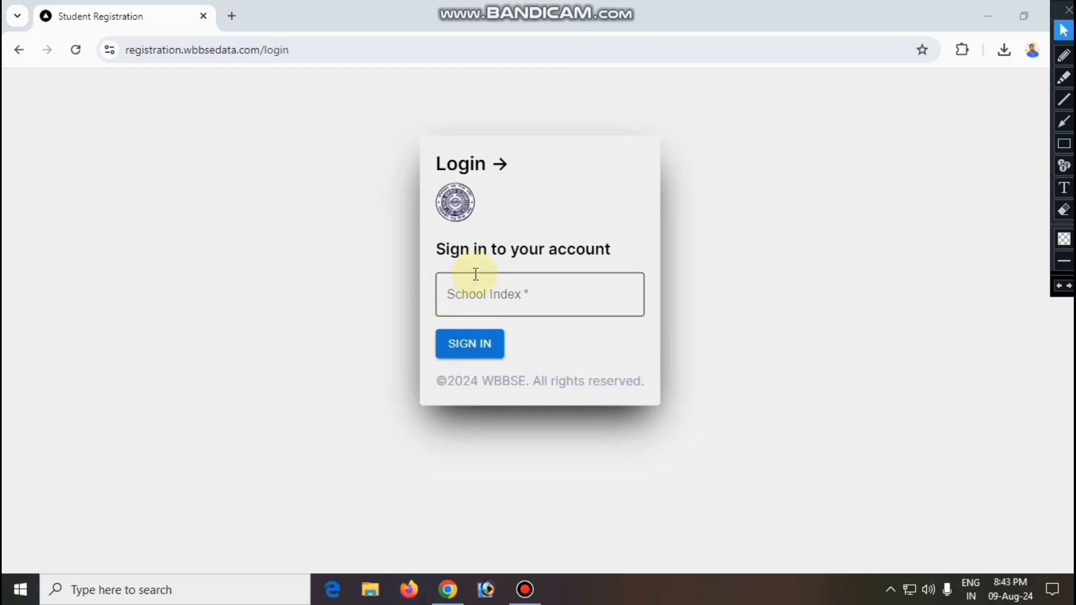
Step: Enter the school's index number and sign in to request the OTP
left_click(516, 295)
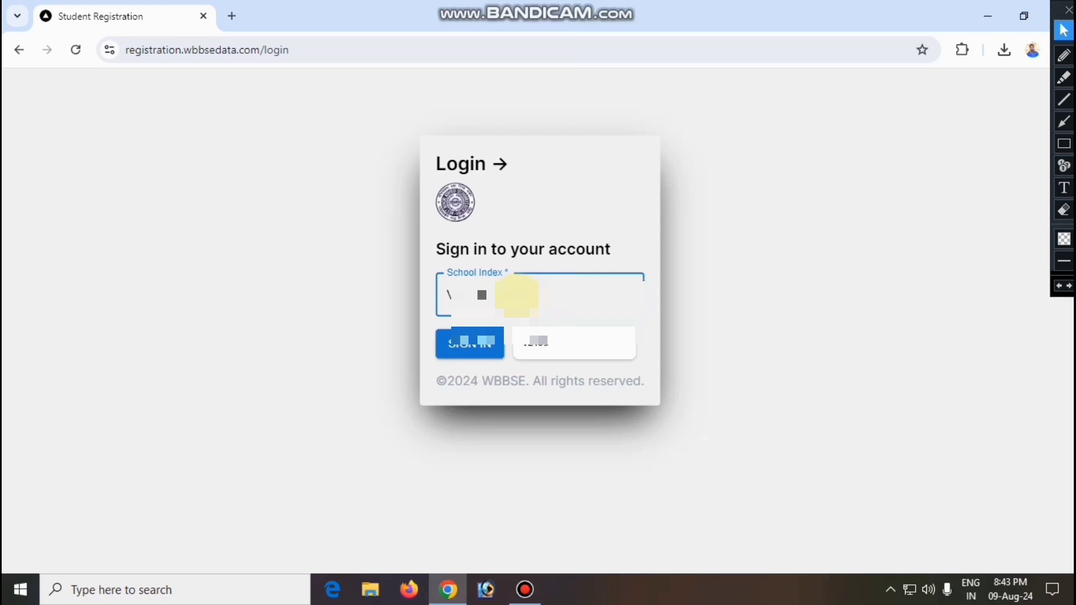
left_click(458, 345)
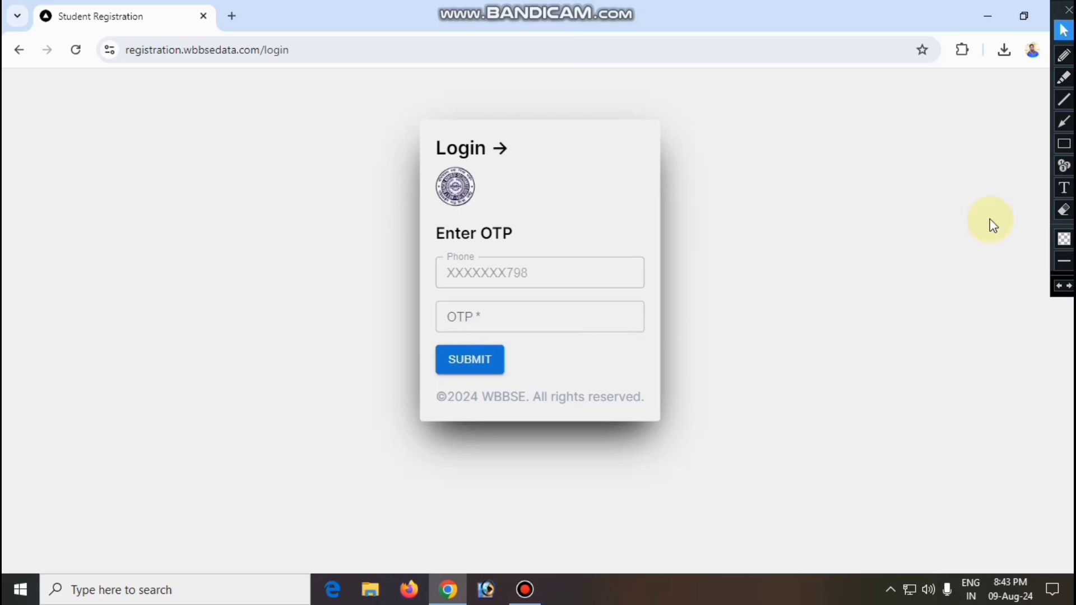
Step: Outline the Phone field, the OTP field and the Submit option with red rectangles, and erase the annotations
left_click(1064, 149)
left_click_drag(422, 245, 663, 292)
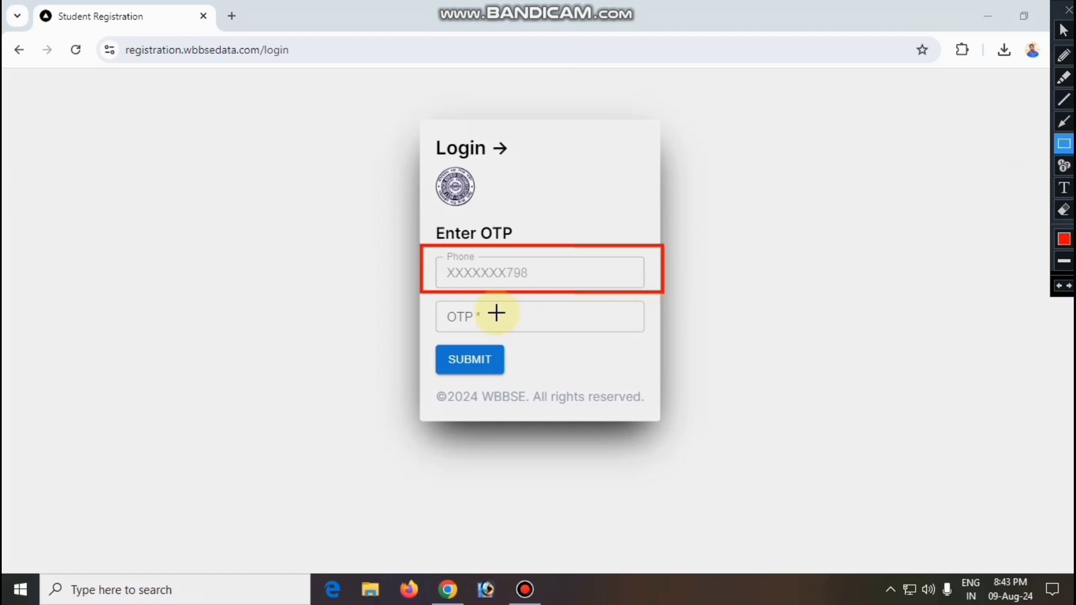
left_click_drag(417, 296, 647, 339)
left_click_drag(426, 343, 523, 384)
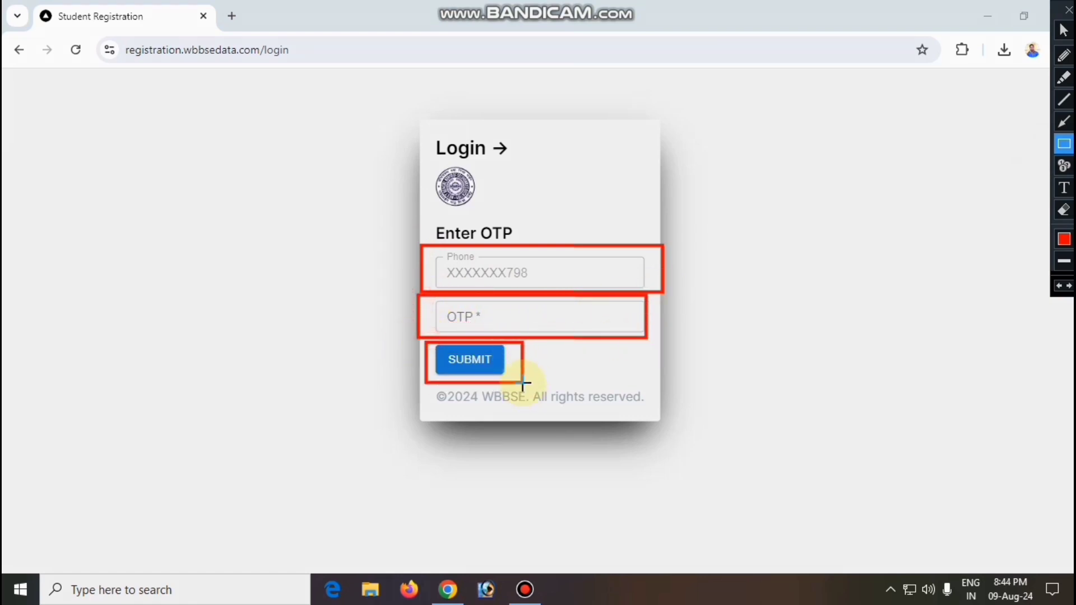
left_click(1066, 212)
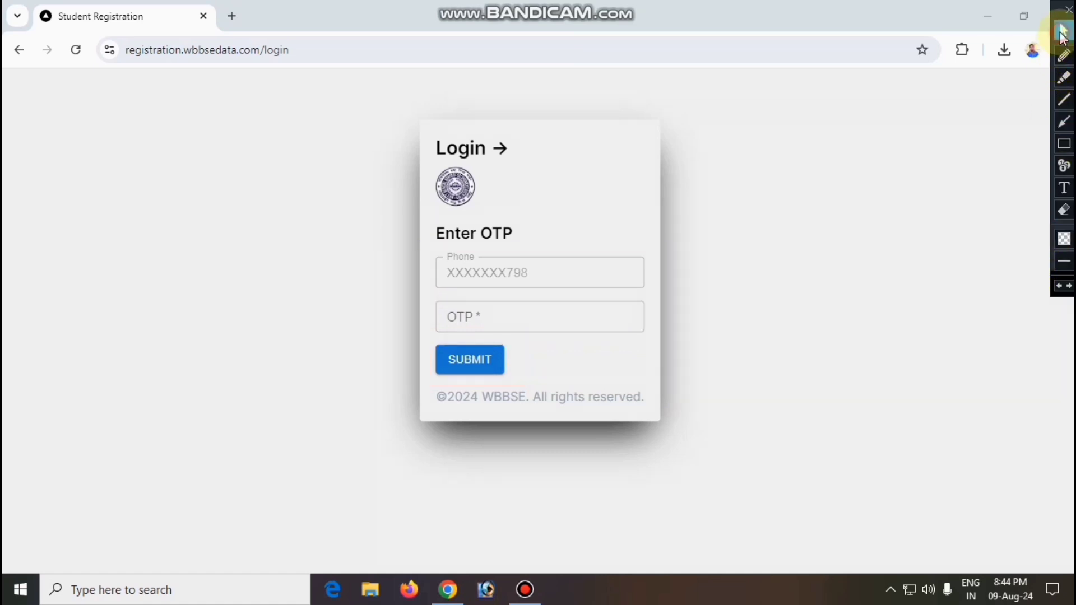
left_click(1063, 32)
Step: Enter the one-time password in the OTP field and submit it to open the school's dashboard
left_click(507, 314)
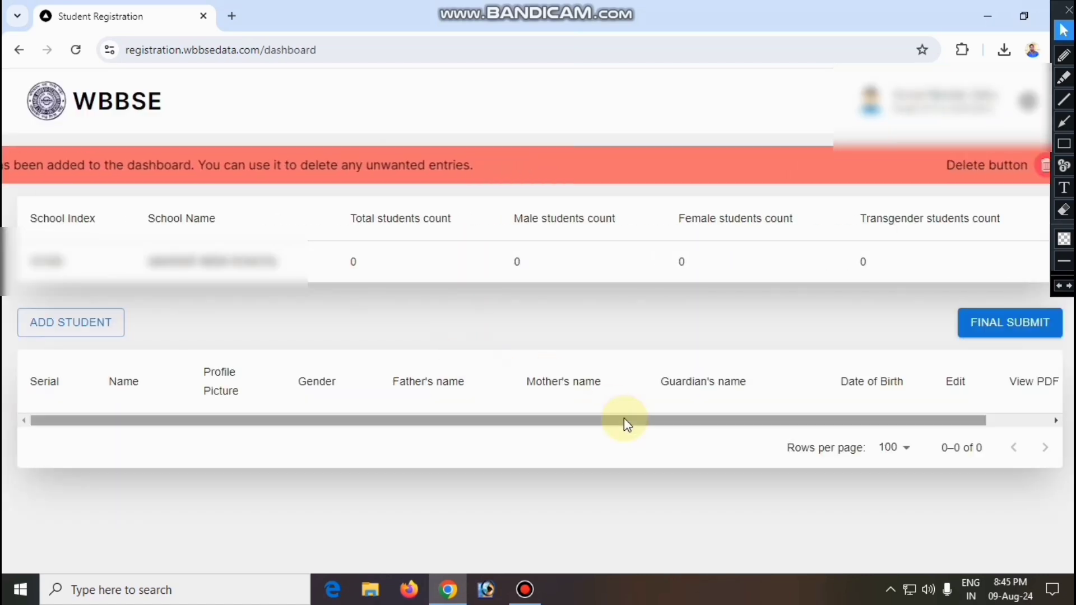
Step: Outline the dashboard's school index, school name, and total, male and female student counts with red rectangles
left_click_drag(627, 422, 538, 417)
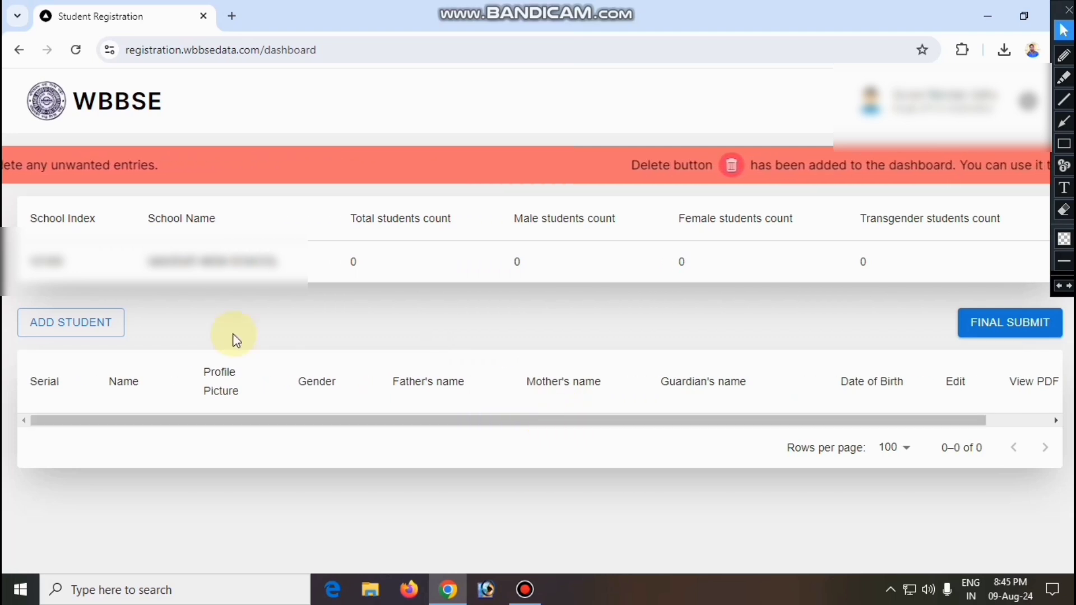
left_click(1064, 144)
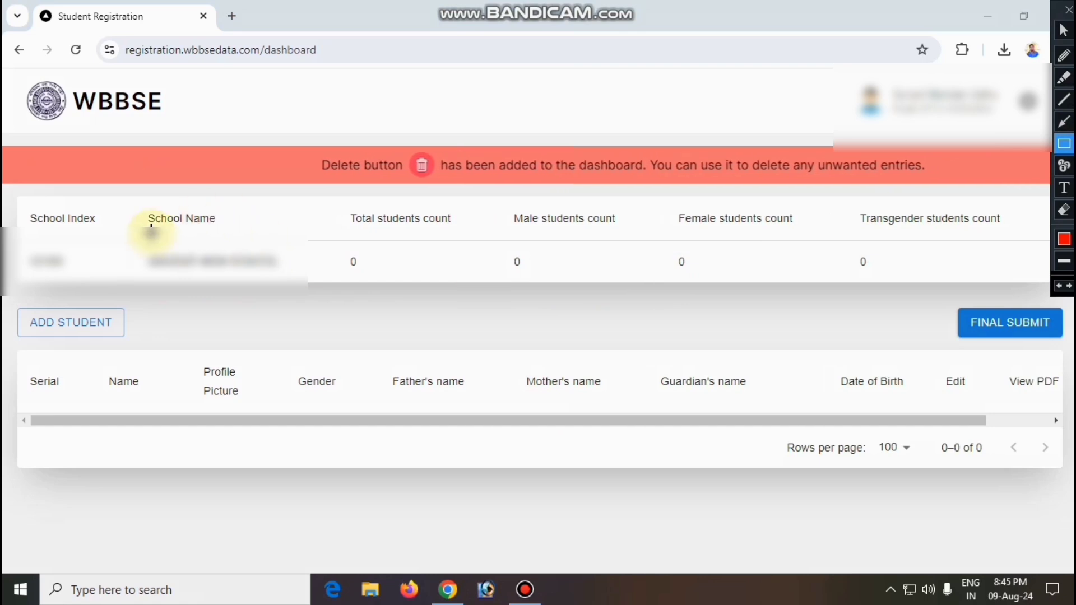
left_click_drag(8, 235, 110, 289)
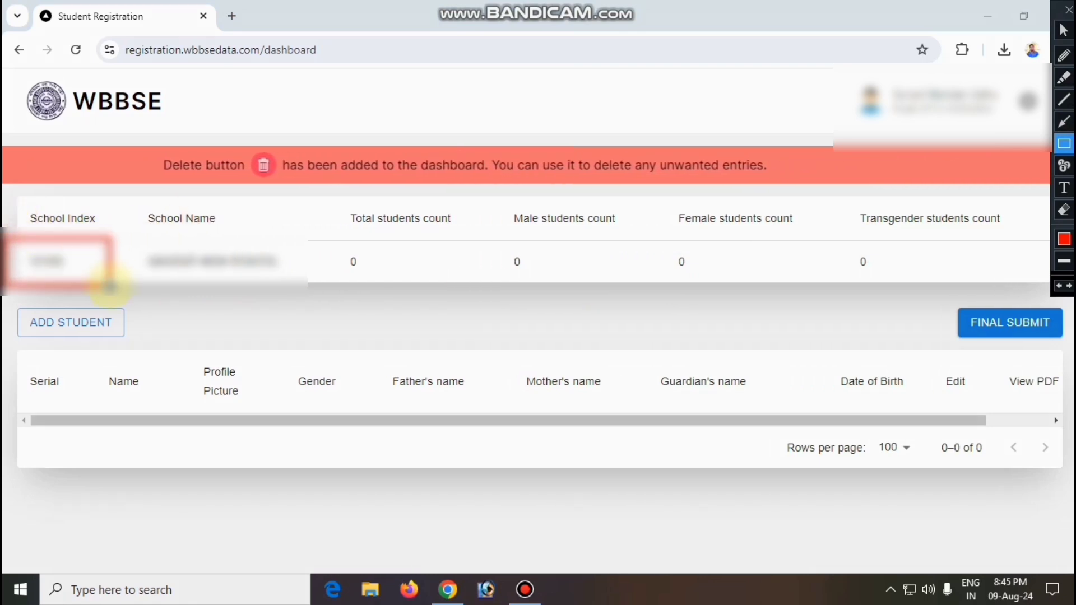
mouse_move(131, 236)
left_mouse_down()
mouse_move(257, 303)
mouse_move(294, 292)
left_mouse_up()
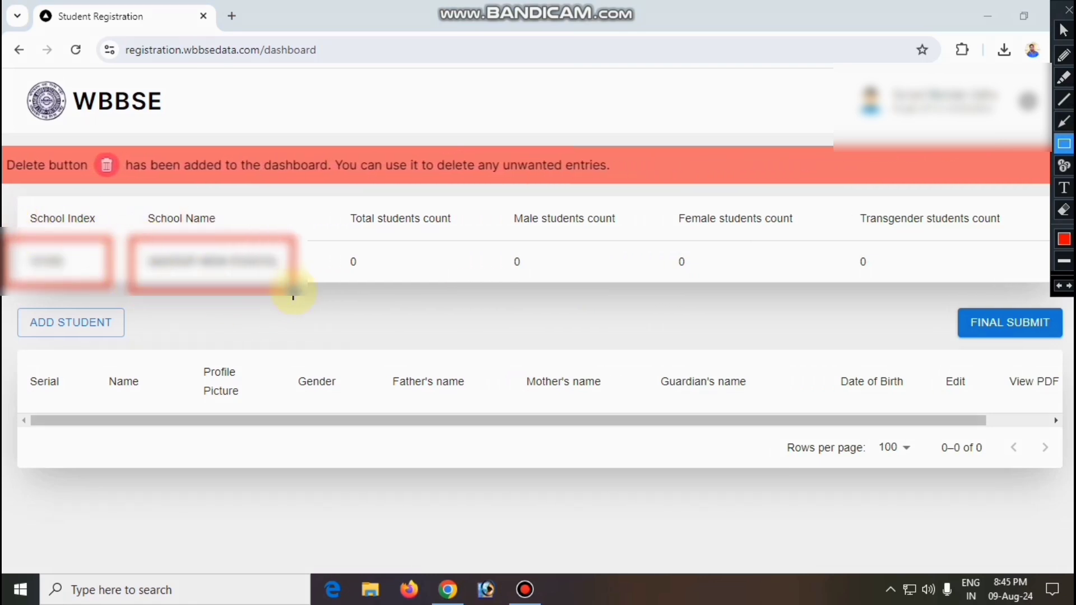
left_click_drag(333, 243, 386, 283)
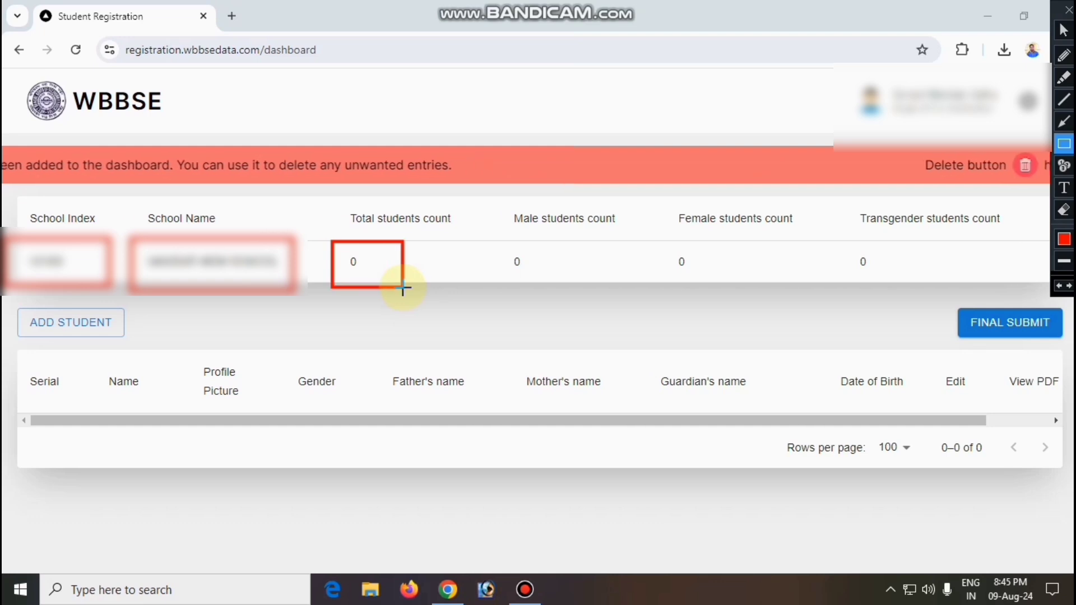
left_click_drag(483, 239, 544, 285)
left_click_drag(640, 238, 720, 286)
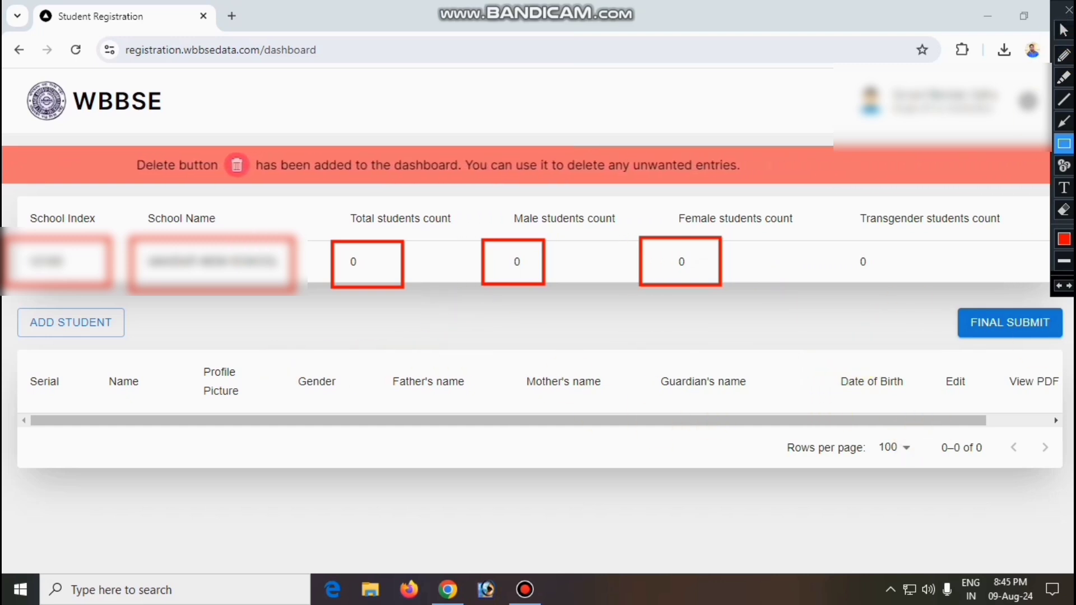
left_click(1064, 30)
mouse_move(940, 421)
left_mouse_down()
mouse_move(1023, 427)
mouse_move(927, 421)
left_mouse_up()
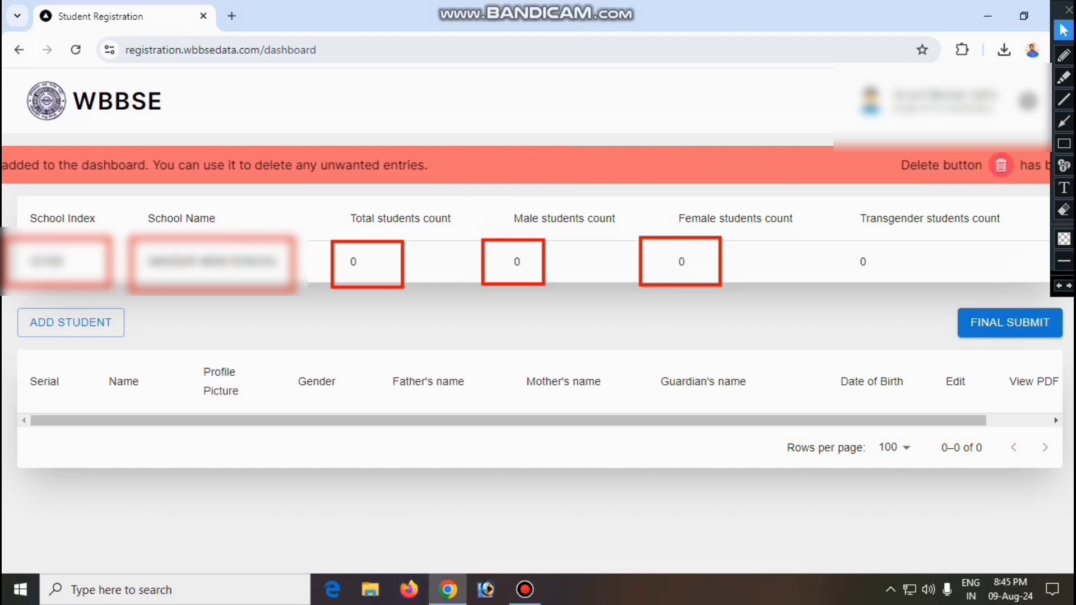
Step: Outline the dashboard's Add Student and Final Submit options with red rectangles, and erase all annotations
left_click(1063, 144)
left_click_drag(65, 324, 125, 344)
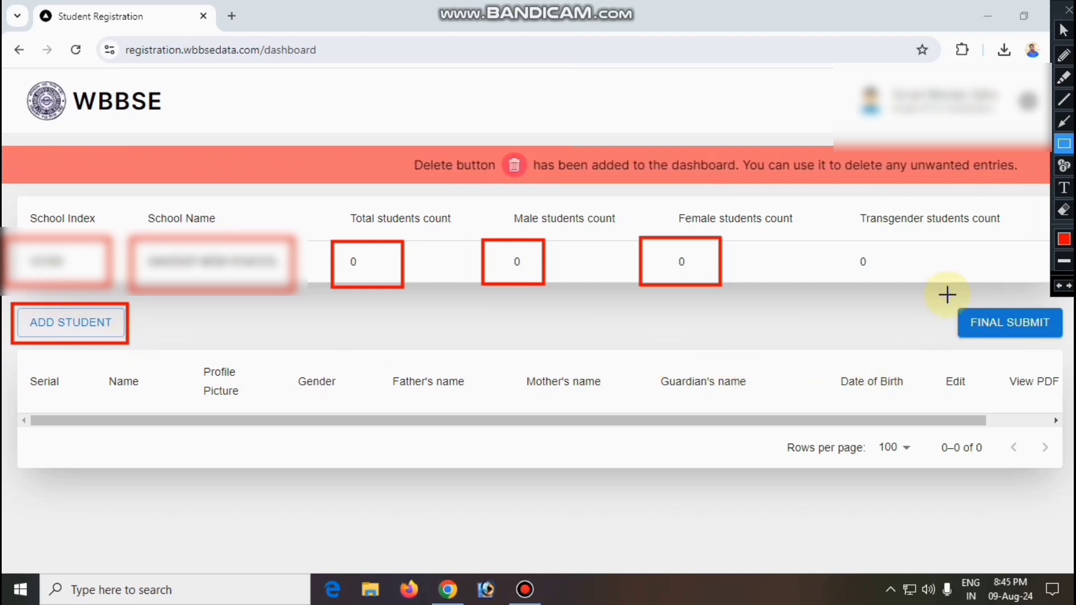
left_click_drag(947, 295, 1068, 352)
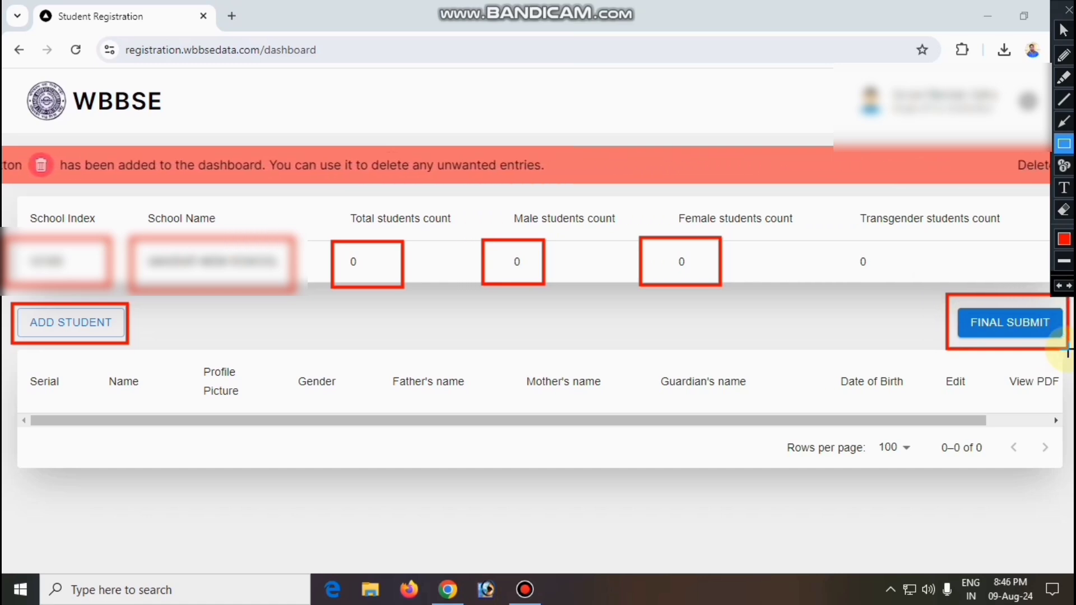
left_click(1064, 210)
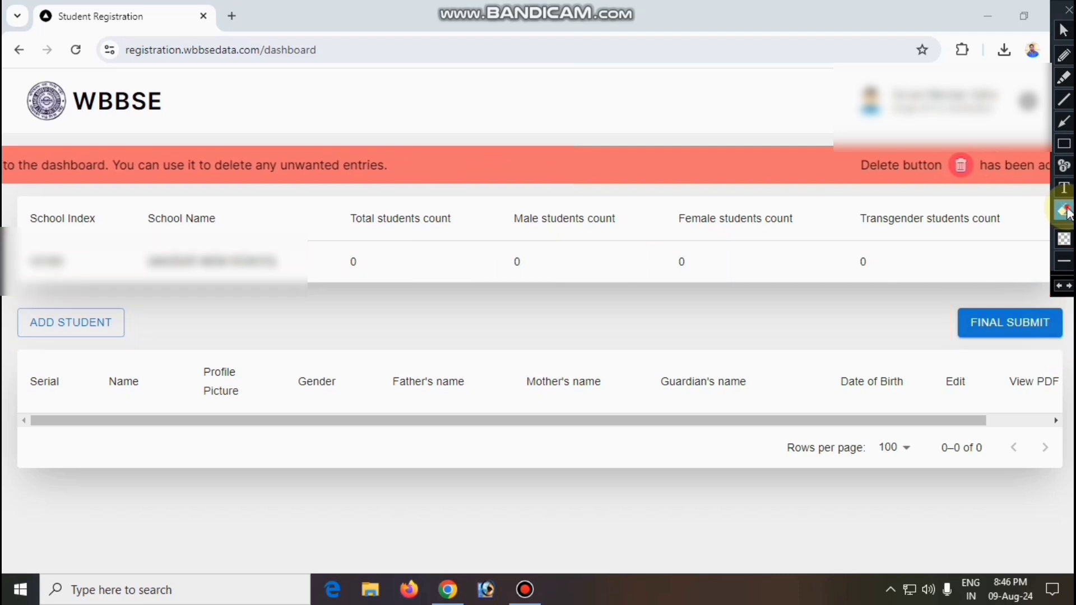
left_click(1064, 30)
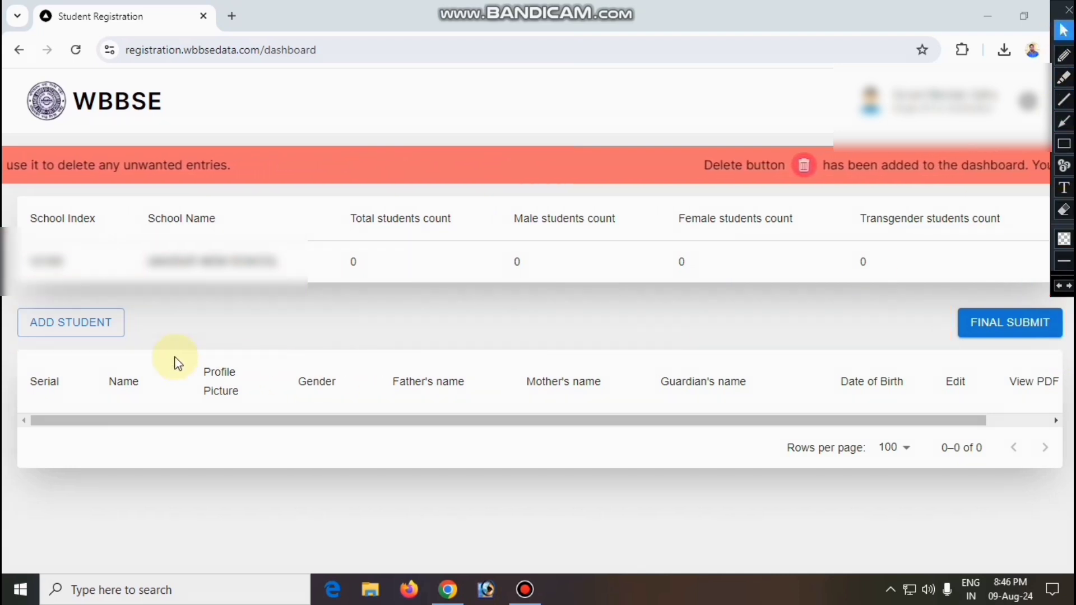
Step: Open the Register Student form for adding a student
left_click(83, 329)
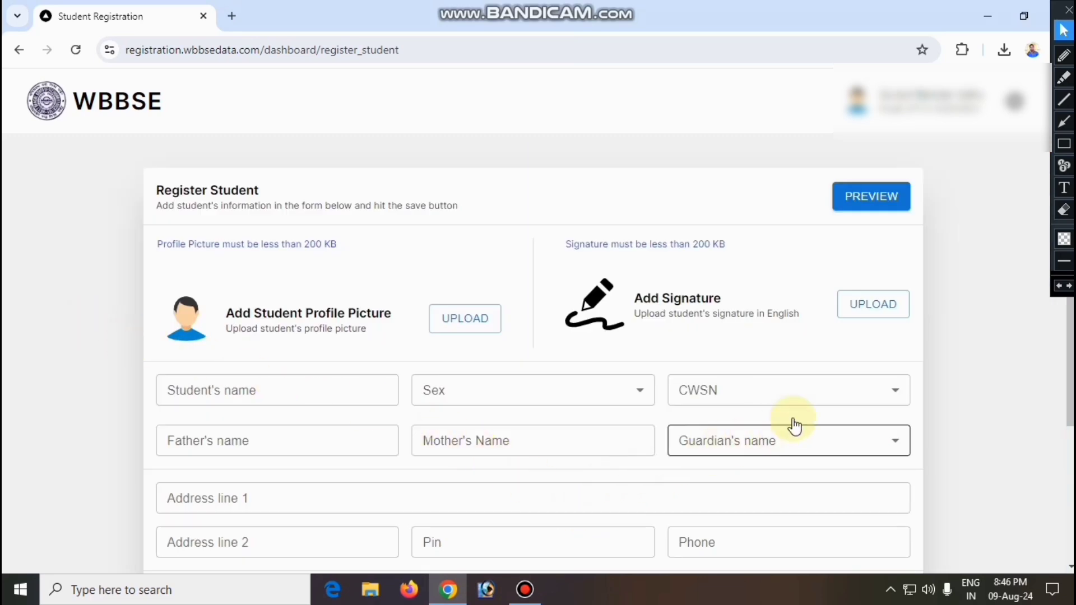
Step: Outline the profile picture section, its 200 KB size limit and its Upload option with red rectangles
left_click(1066, 145)
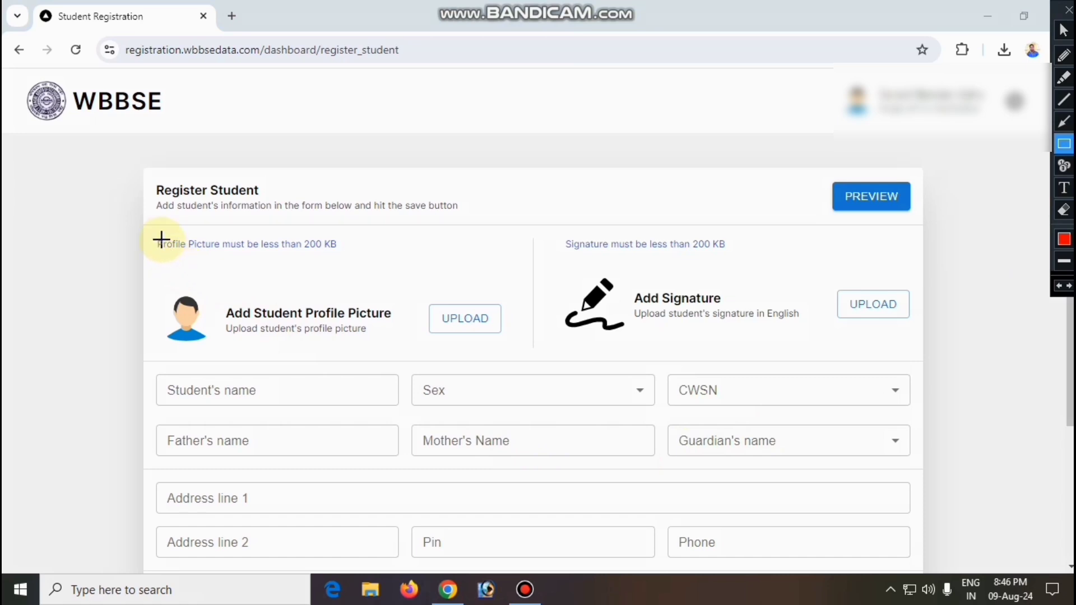
left_click_drag(148, 229, 522, 351)
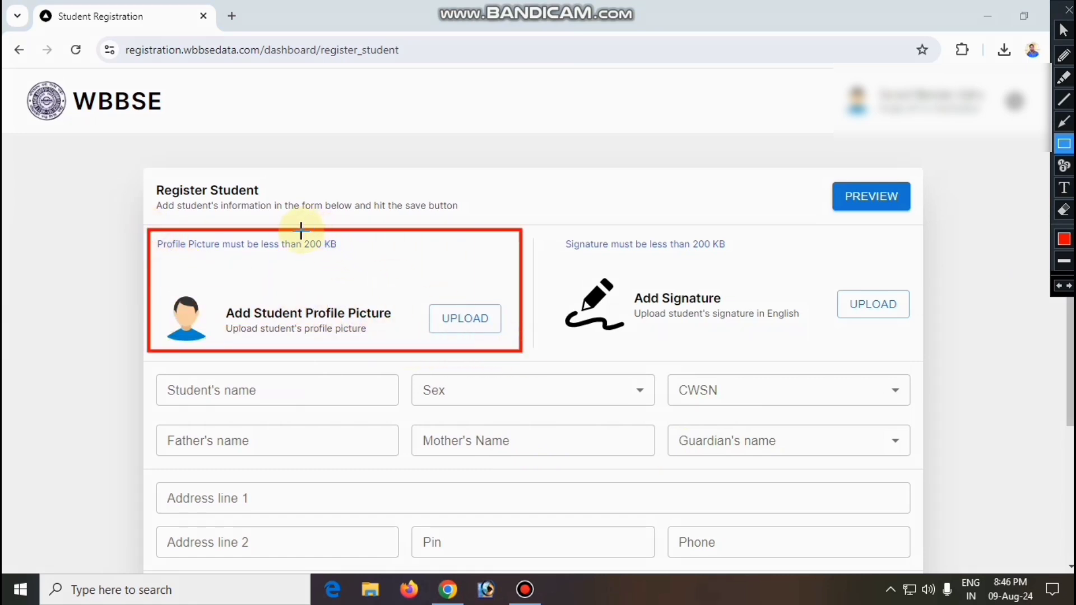
left_click_drag(295, 231, 343, 259)
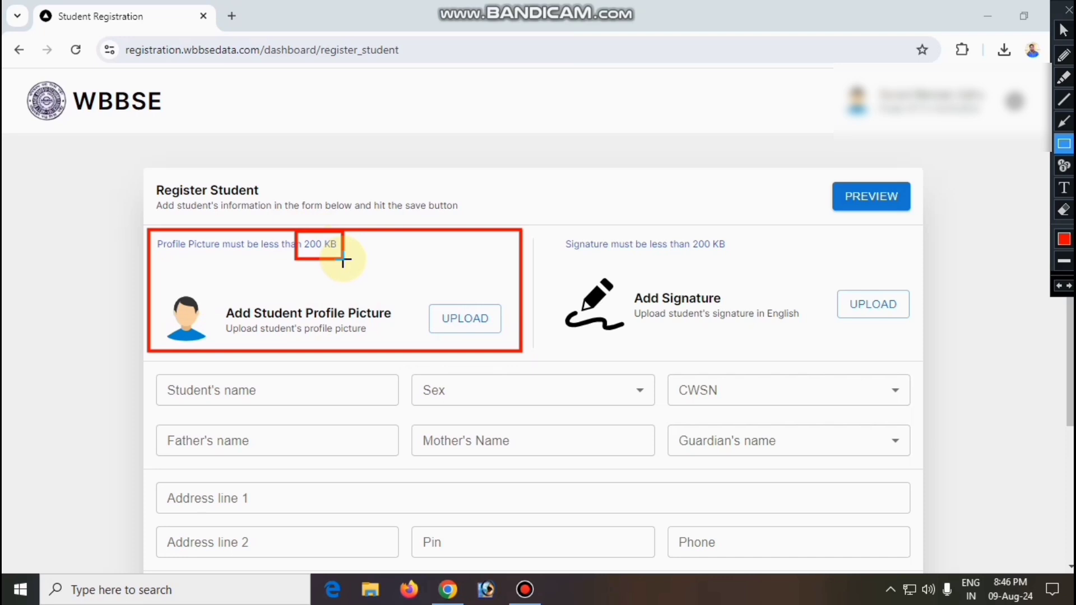
mouse_move(424, 293)
left_mouse_down()
mouse_move(447, 319)
mouse_move(507, 348)
mouse_move(511, 340)
left_mouse_up()
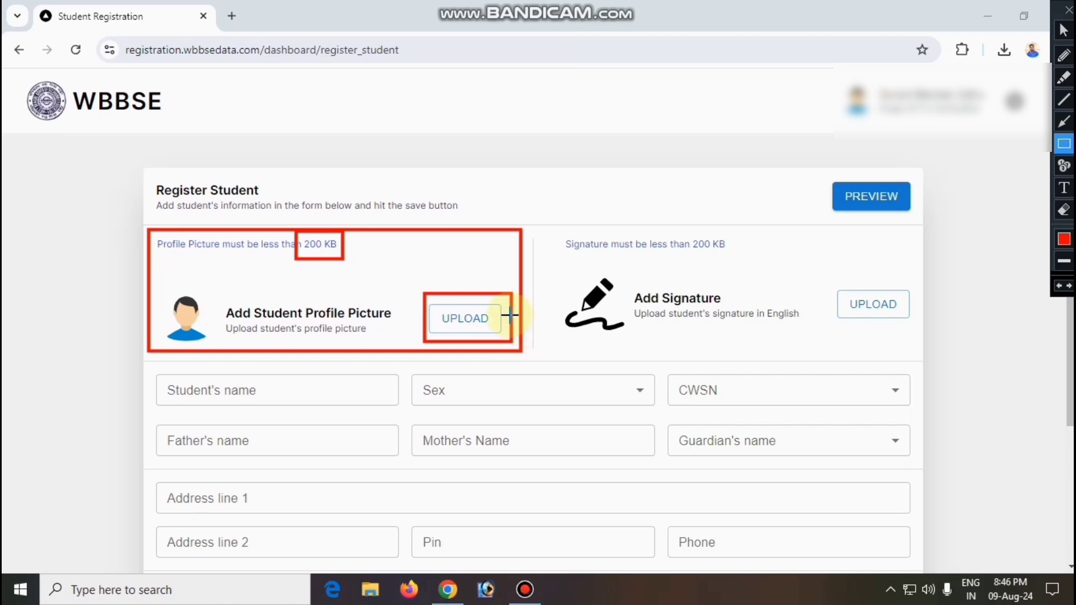
Step: Outline the signature section, its 200 KB limit, Upload option and English-signature note with red rectangles, and erase all annotations
mouse_move(553, 222)
left_mouse_down()
mouse_move(570, 242)
mouse_move(831, 339)
mouse_move(921, 344)
left_mouse_up()
left_click_drag(673, 229, 736, 260)
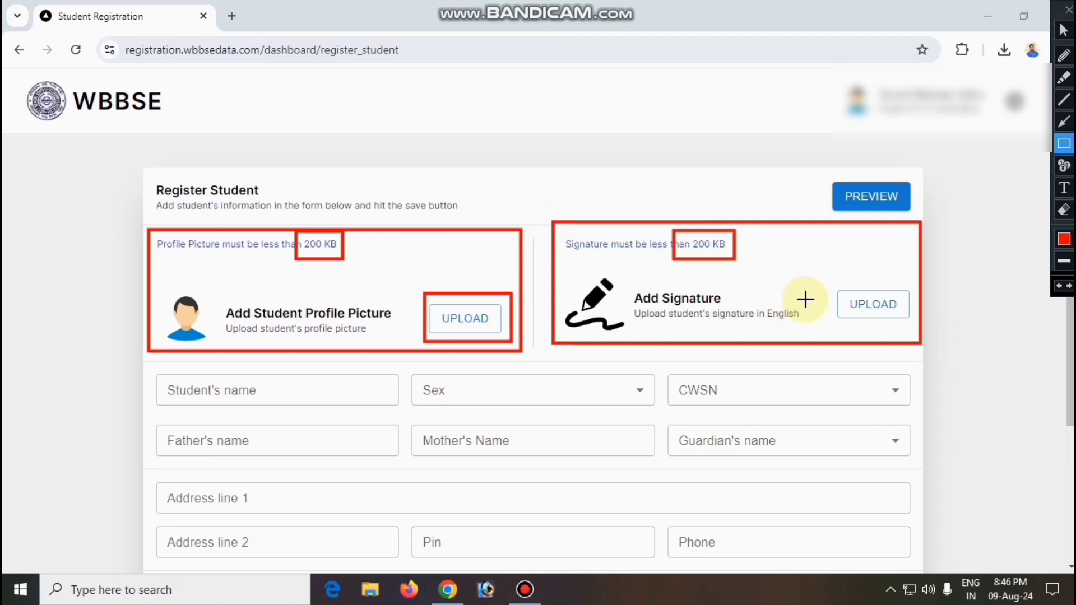
mouse_move(813, 277)
left_mouse_down()
mouse_move(846, 308)
mouse_move(920, 331)
left_mouse_up()
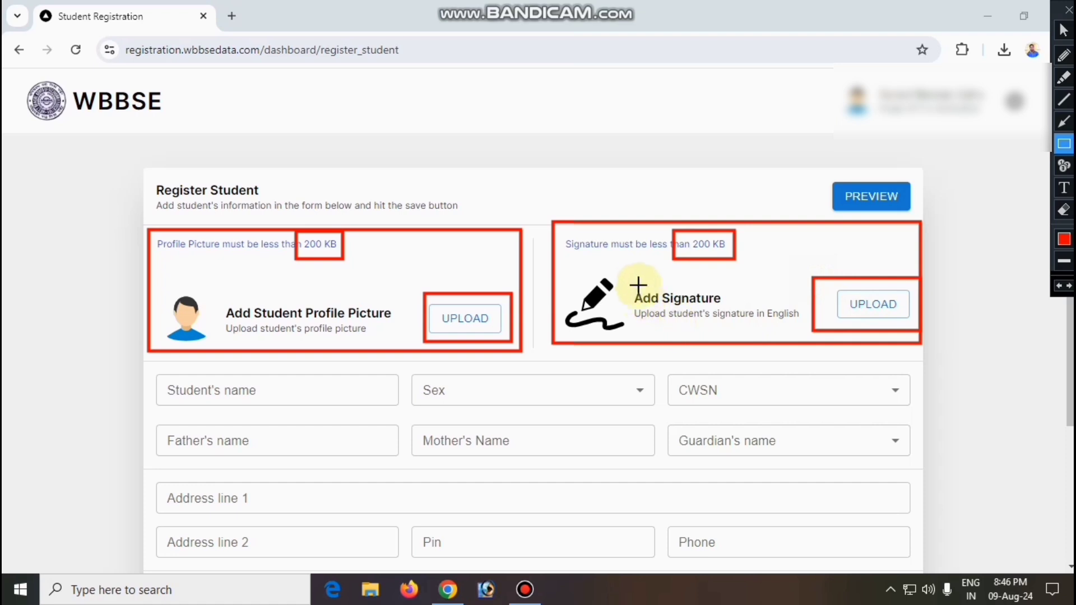
left_click_drag(636, 281, 793, 334)
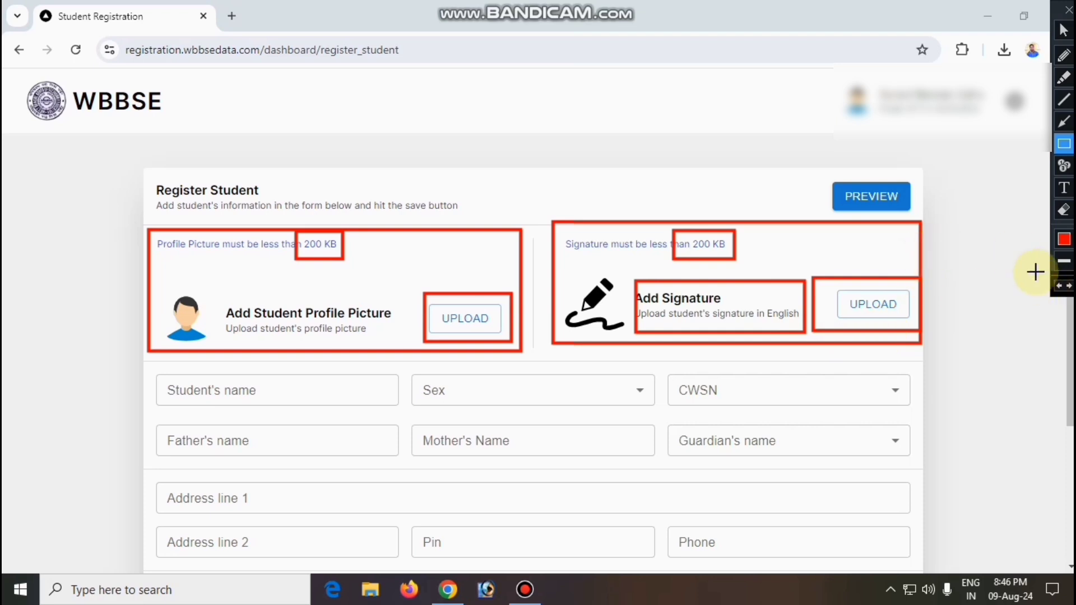
left_click(1062, 212)
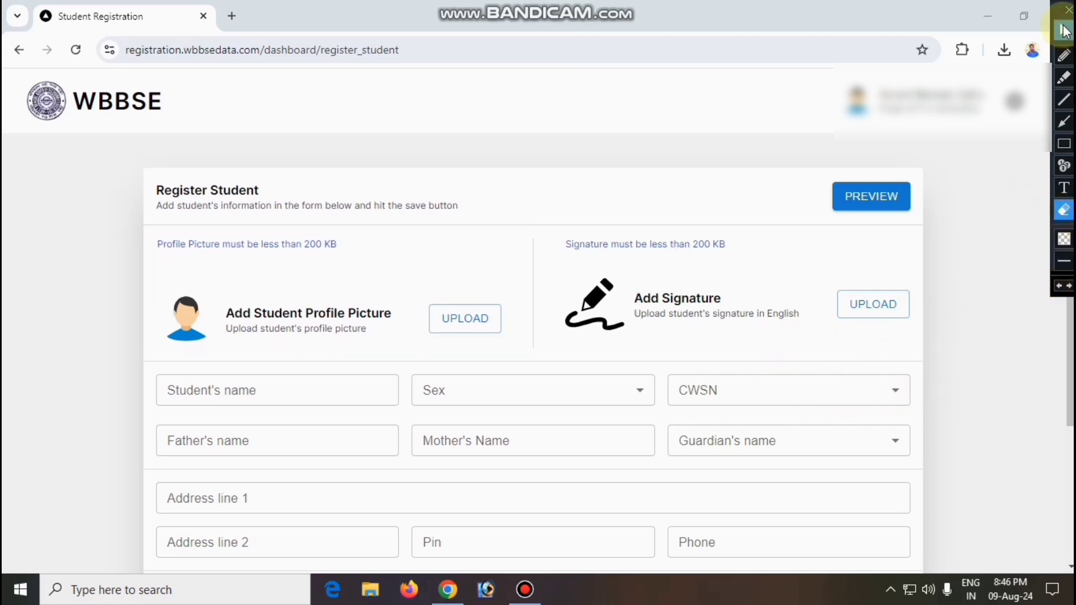
left_click(1063, 31)
Step: Outline the Student's name, Sex and CWSN fields with red rectangles, also marking the Sex and CWSN dropdown arrows
scroll(929, 335, "down", 3)
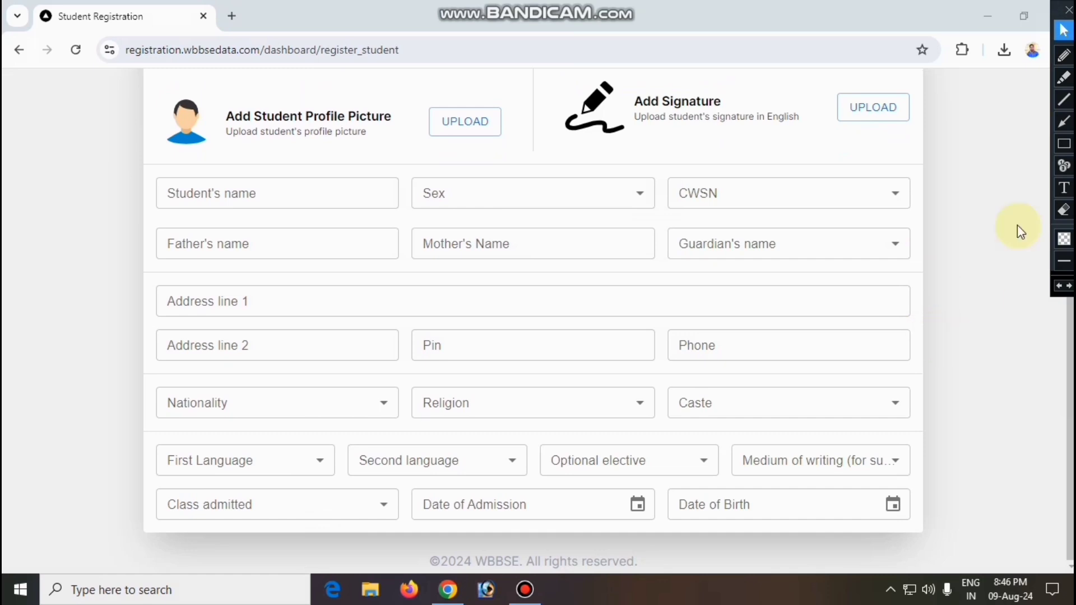
left_click(1063, 144)
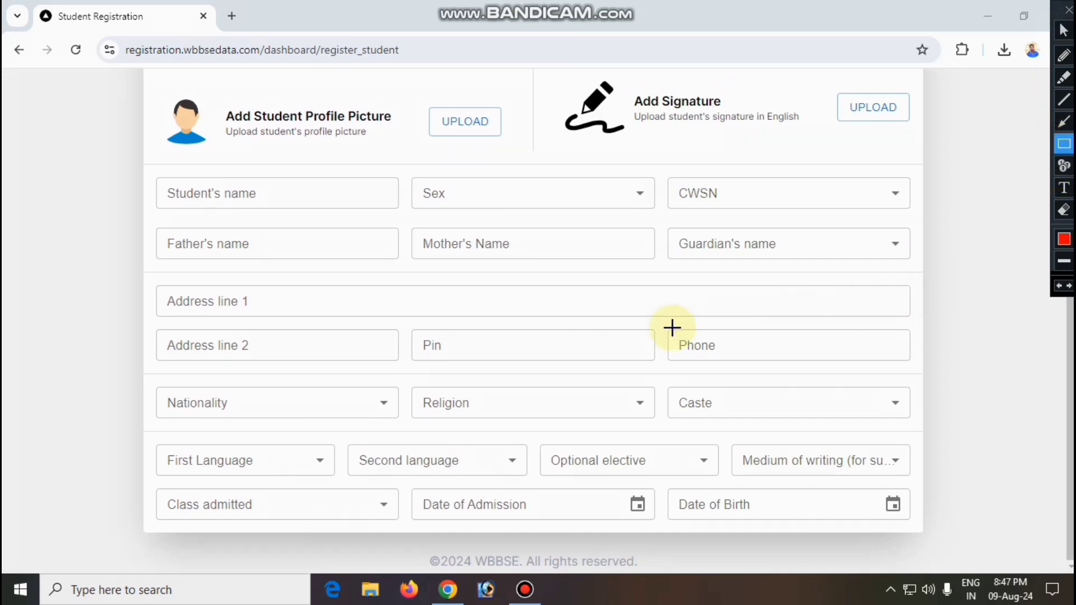
left_click_drag(157, 168, 401, 216)
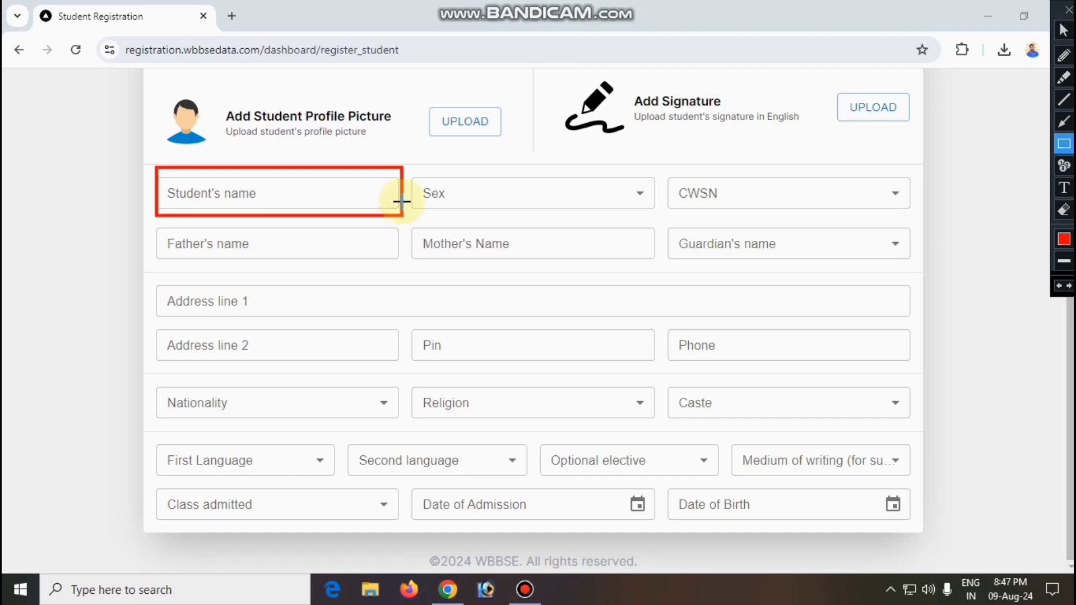
left_click_drag(406, 167, 630, 219)
left_click_drag(617, 166, 656, 215)
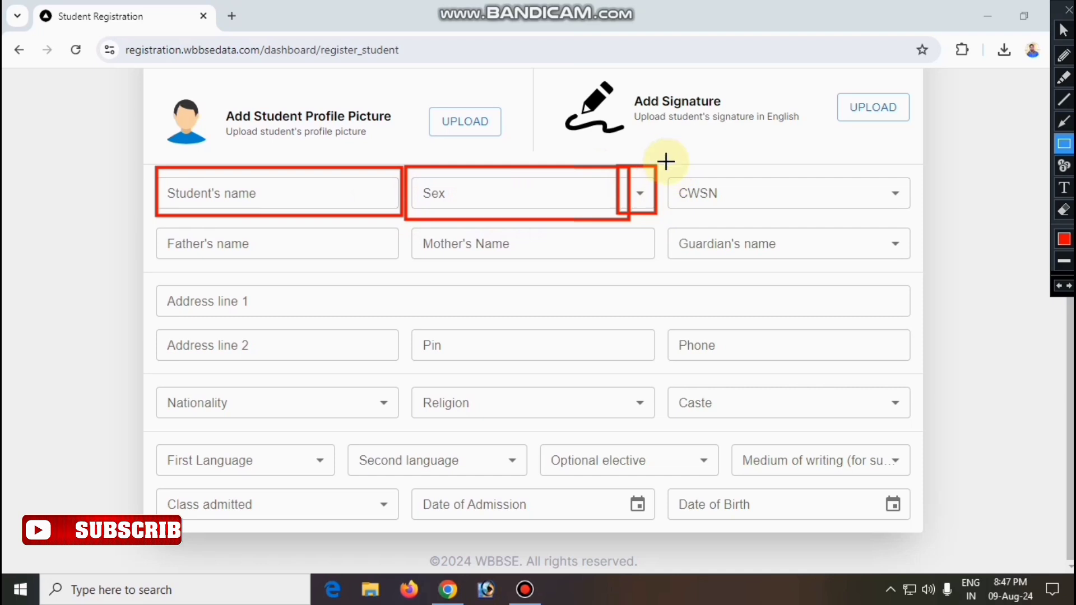
left_click_drag(666, 166, 917, 216)
left_click_drag(857, 166, 918, 215)
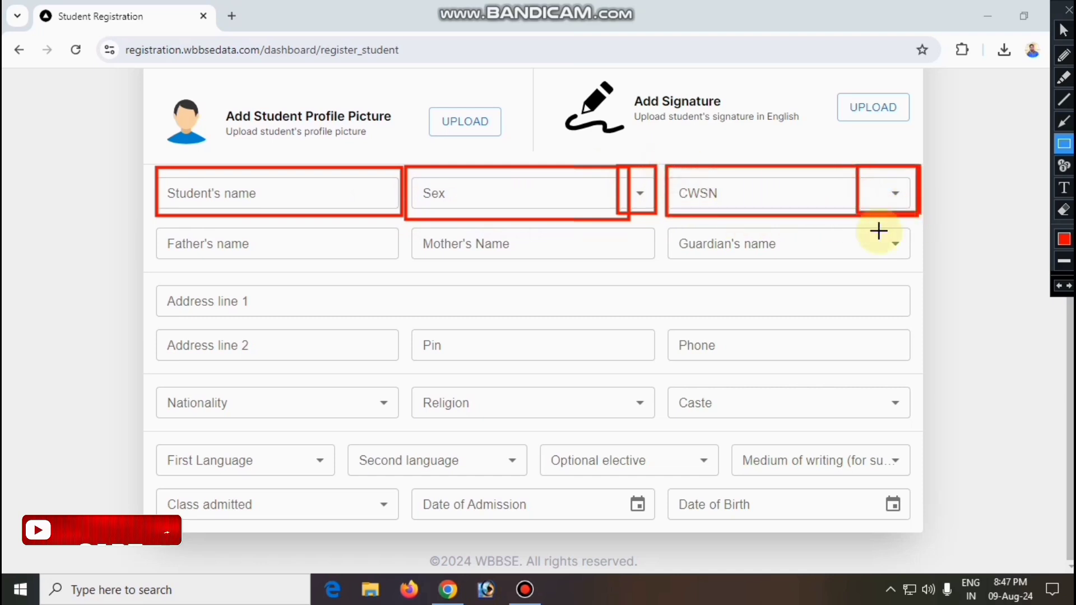
Step: Outline the father's, mother's and guardian's name fields and the Address line 1, Address line 2, Pin and Phone fields with red rectangles
mouse_move(160, 222)
left_mouse_down()
mouse_move(396, 261)
mouse_move(639, 261)
left_mouse_up()
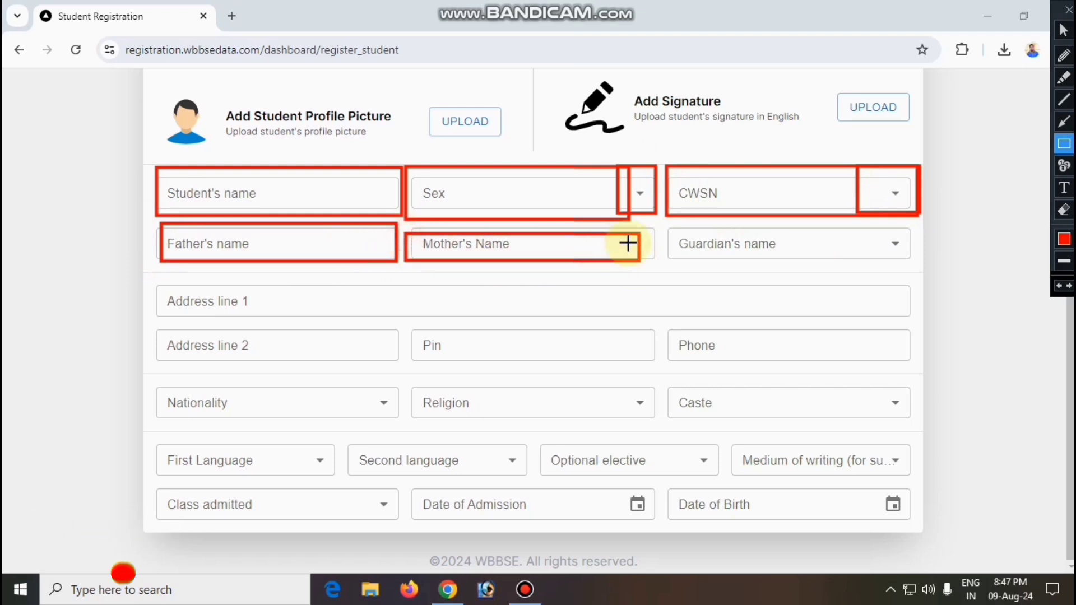
left_click_drag(667, 223, 913, 268)
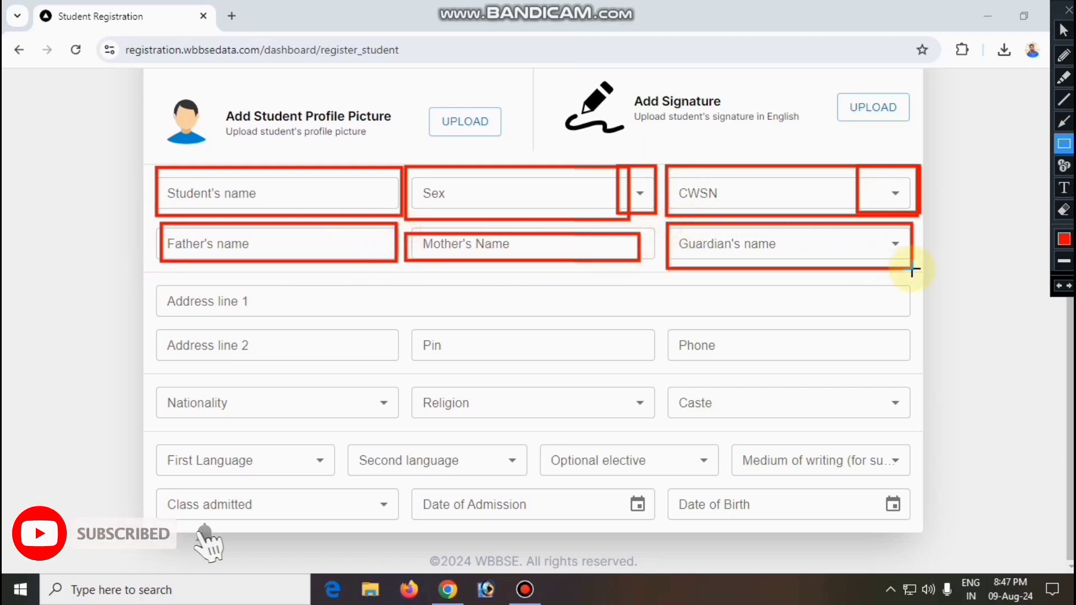
left_click_drag(144, 281, 305, 313)
mouse_move(154, 326)
left_mouse_down()
mouse_move(221, 348)
mouse_move(343, 358)
left_mouse_up()
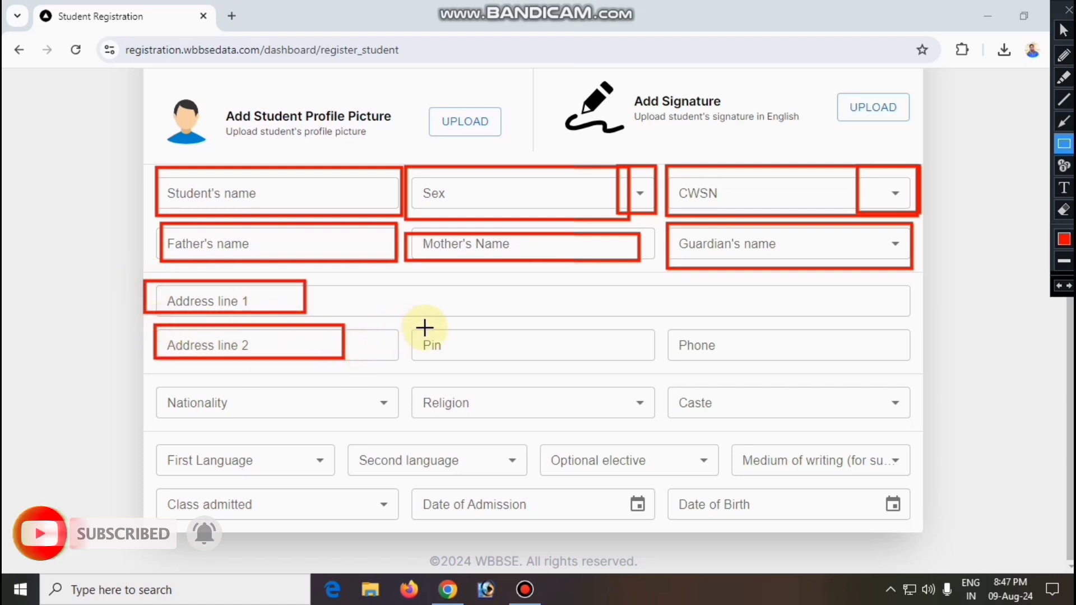
mouse_move(413, 326)
left_mouse_down()
mouse_move(539, 371)
mouse_move(600, 366)
left_mouse_up()
mouse_move(663, 328)
left_mouse_down()
mouse_move(758, 353)
mouse_move(815, 354)
left_mouse_up()
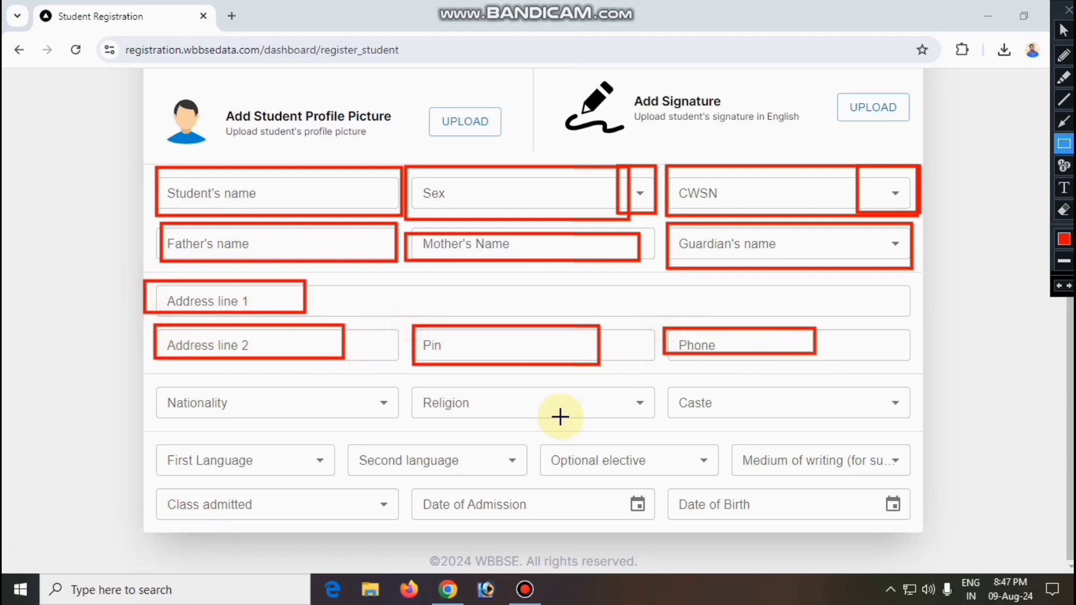
Step: Outline the Nationality, Religion and Caste fields and their dropdown arrows with red rectangles
left_click_drag(150, 384, 399, 421)
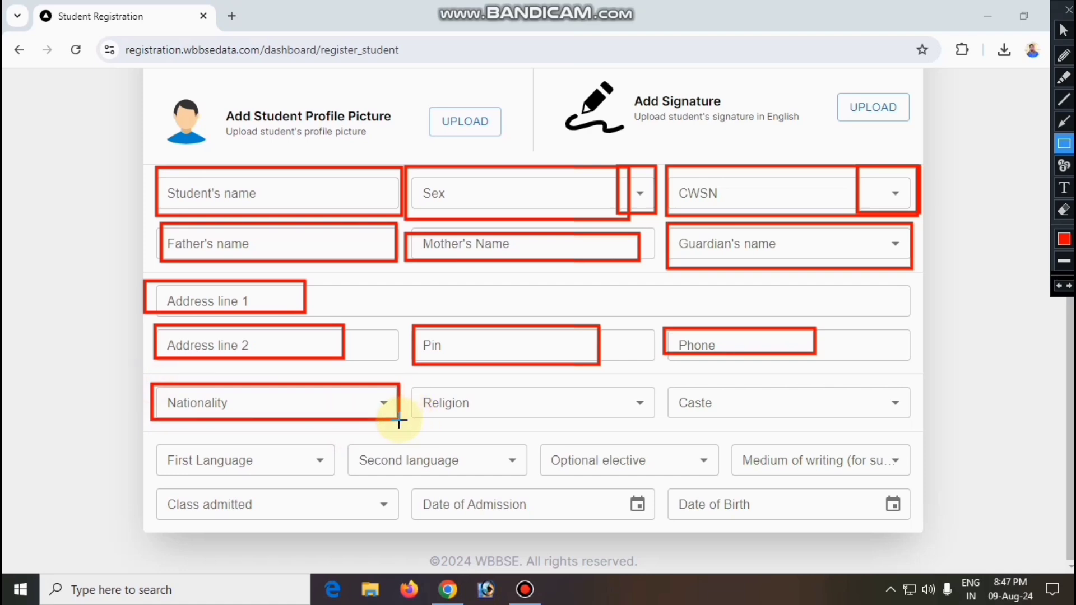
mouse_move(359, 386)
left_mouse_down()
mouse_move(402, 420)
mouse_move(516, 411)
mouse_move(660, 426)
left_mouse_up()
left_click_drag(622, 386, 659, 417)
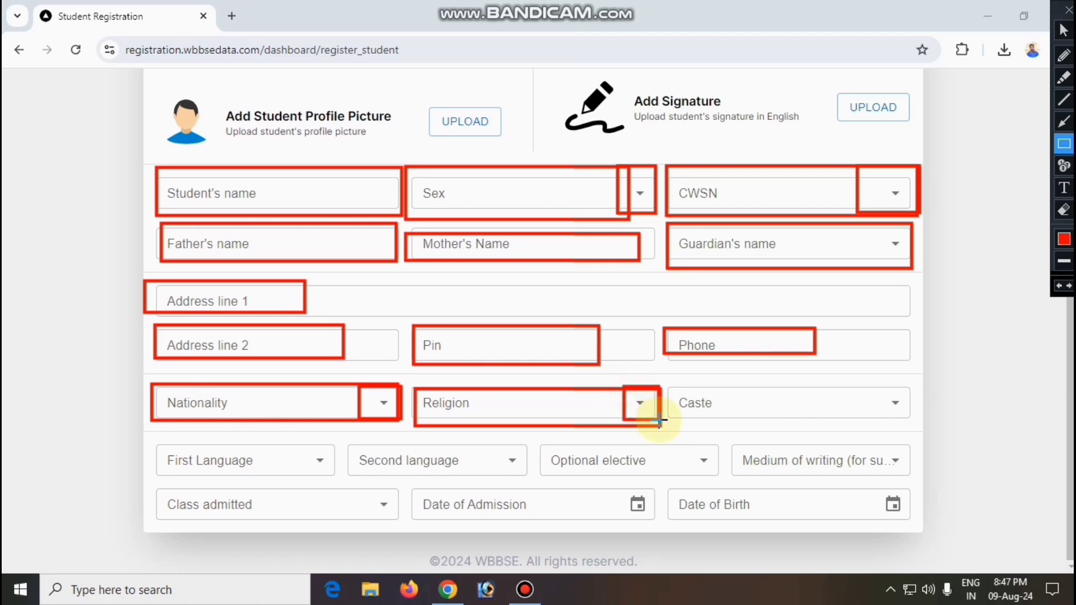
mouse_move(667, 385)
left_mouse_down()
mouse_move(769, 413)
mouse_move(917, 422)
mouse_move(897, 413)
mouse_move(908, 422)
left_mouse_up()
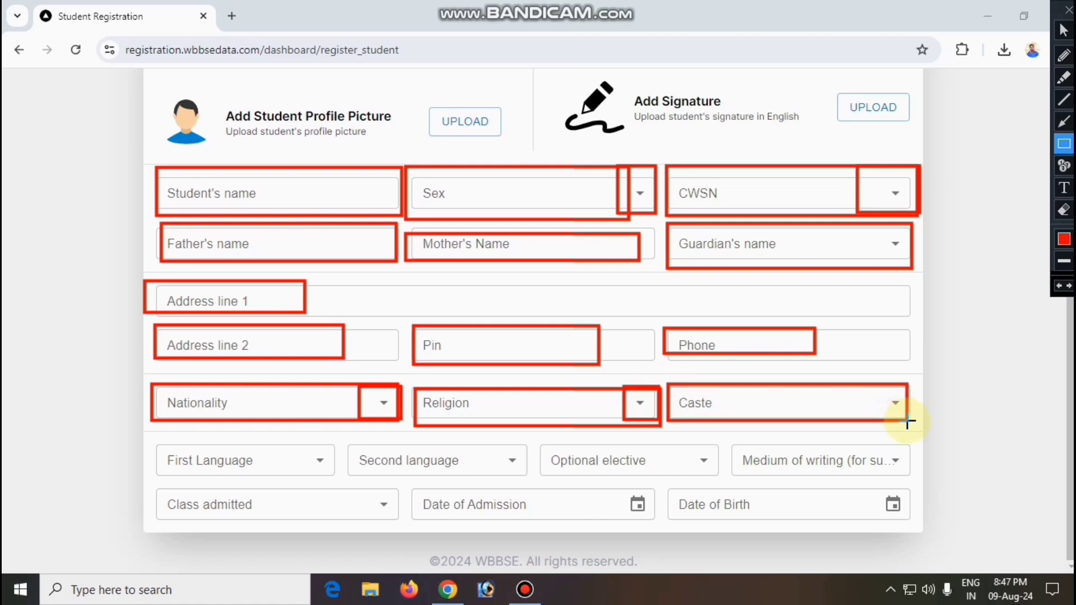
left_click_drag(866, 386, 907, 412)
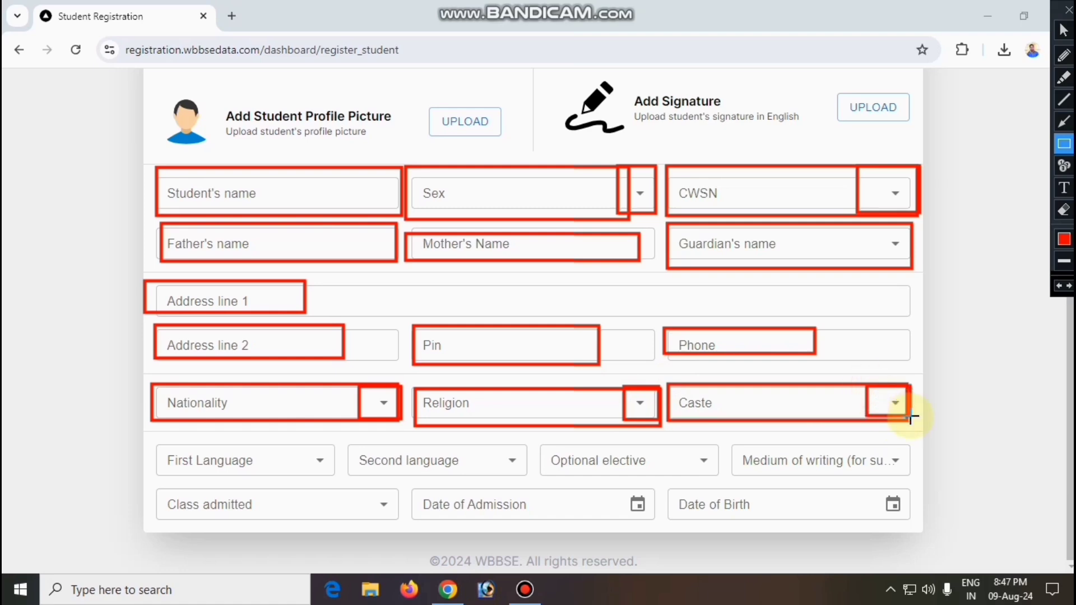
Step: Outline the First Language, Second language, Optional elective and Medium of writing fields and their dropdown arrows with red rectangles
left_click_drag(152, 441, 323, 477)
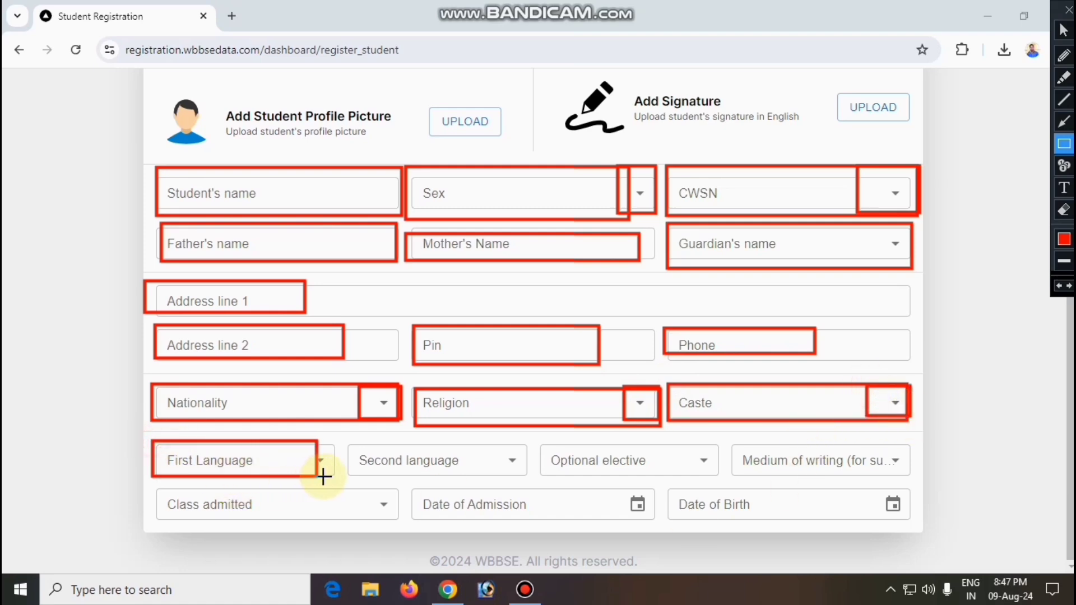
mouse_move(298, 441)
left_mouse_down()
mouse_move(314, 473)
mouse_move(535, 478)
left_mouse_up()
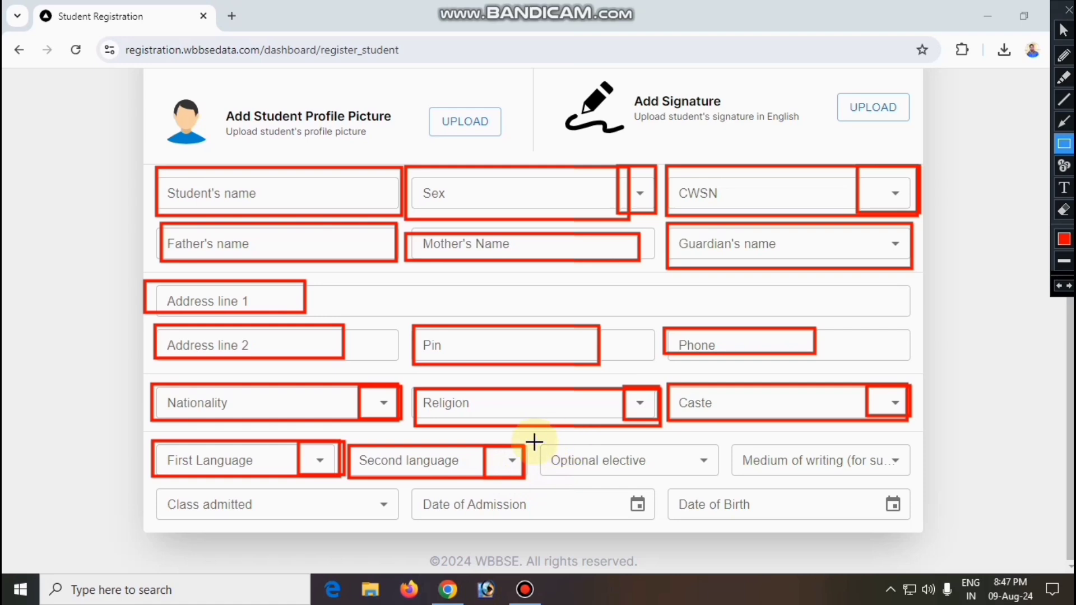
mouse_move(541, 442)
left_mouse_down()
mouse_move(680, 458)
mouse_move(718, 475)
left_mouse_up()
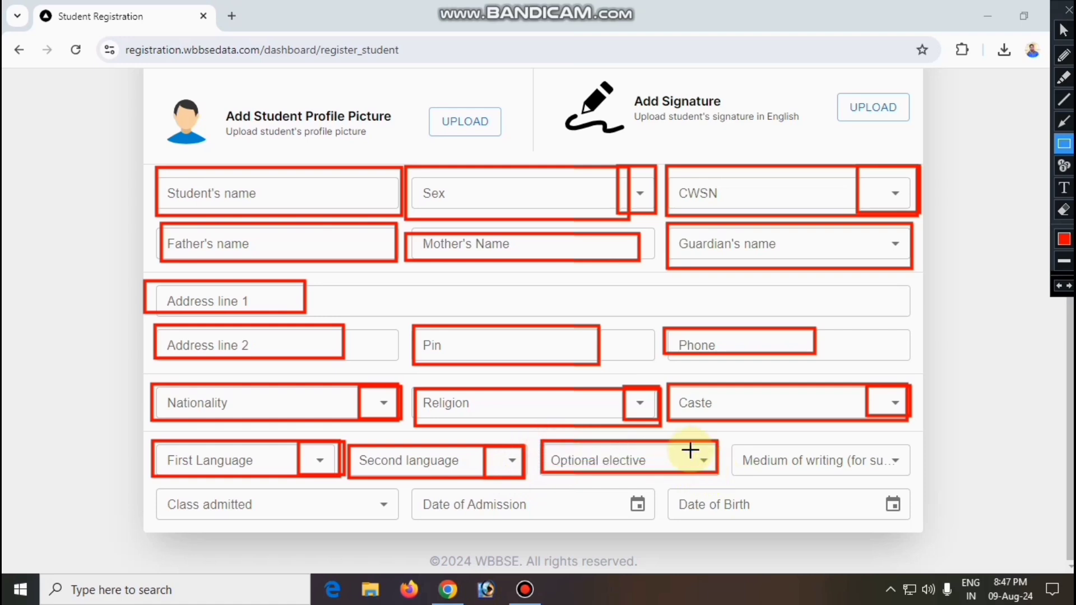
left_click_drag(669, 441, 716, 472)
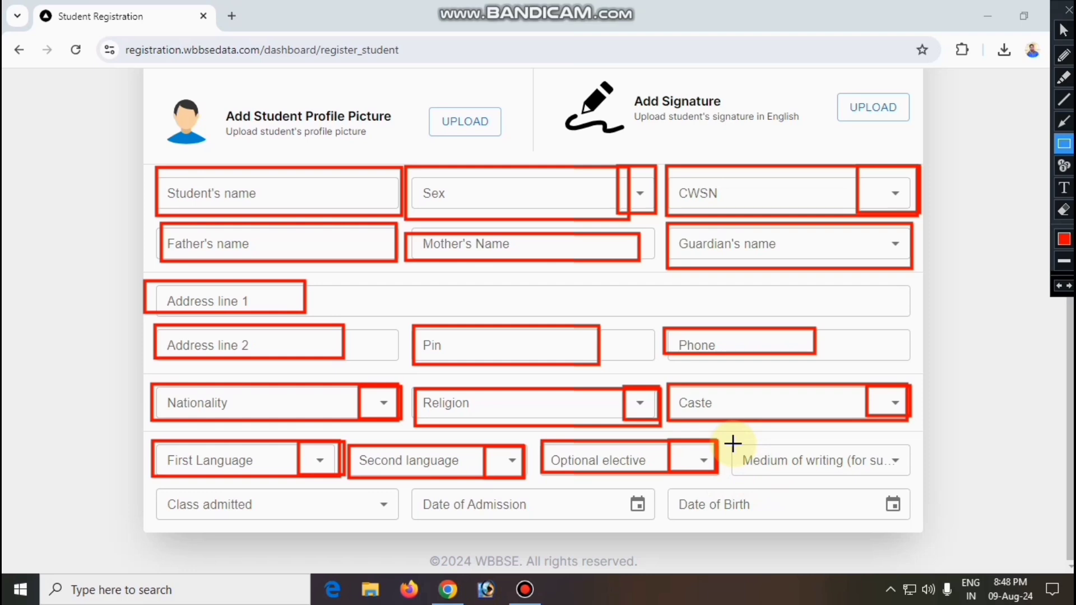
mouse_move(732, 443)
left_mouse_down()
mouse_move(838, 475)
mouse_move(913, 478)
left_mouse_up()
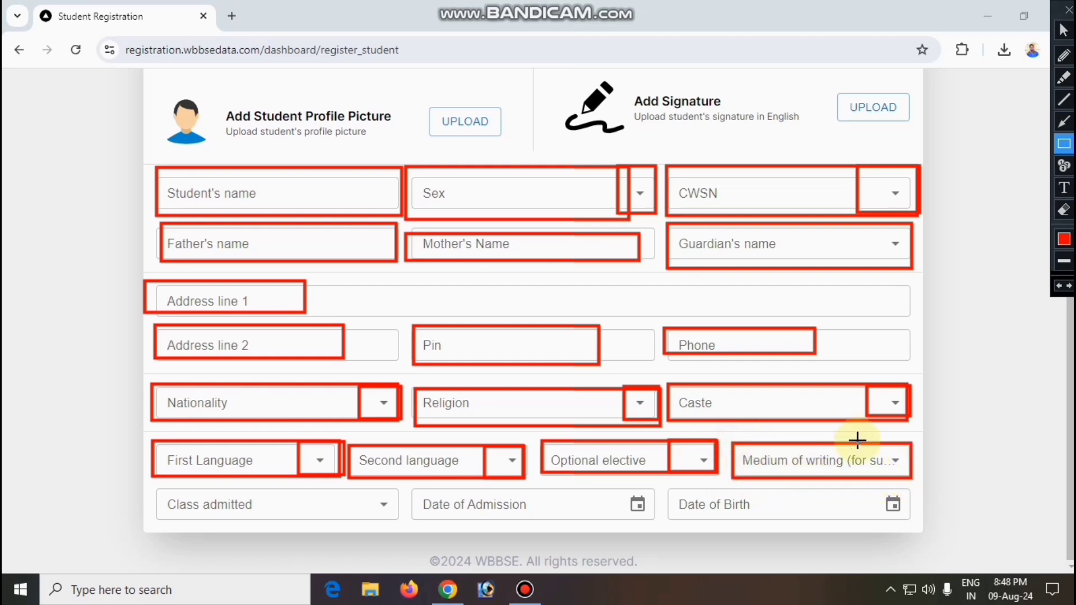
left_click_drag(858, 440, 911, 475)
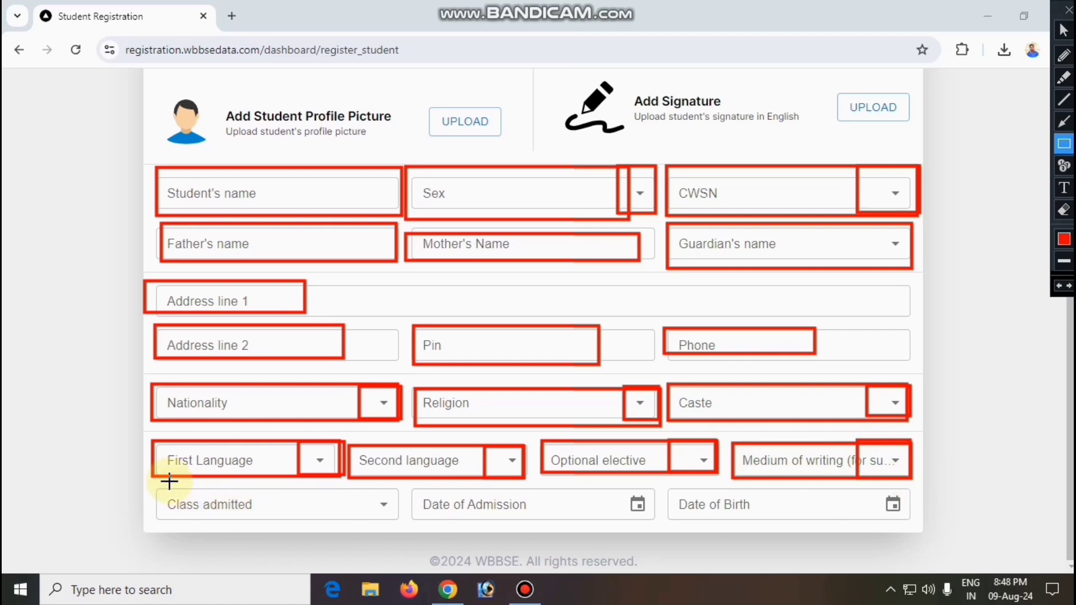
Step: Outline the Class admitted, Date of Admission and Date of Birth fields with red rectangles, and erase all annotations
left_click_drag(159, 488, 395, 520)
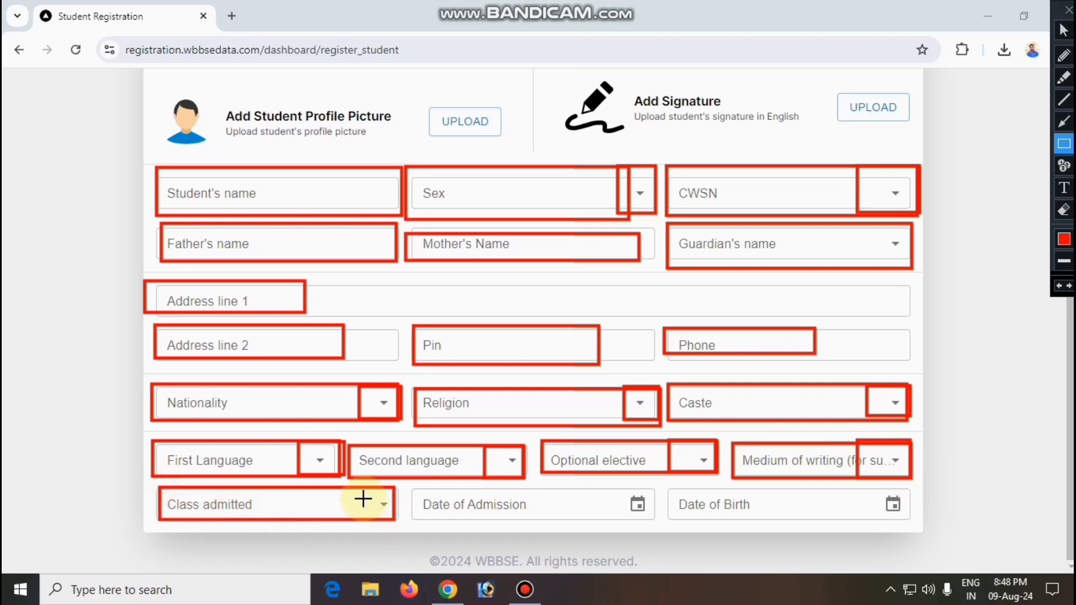
mouse_move(359, 487)
left_mouse_down()
mouse_move(388, 516)
mouse_move(665, 519)
mouse_move(650, 524)
left_mouse_up()
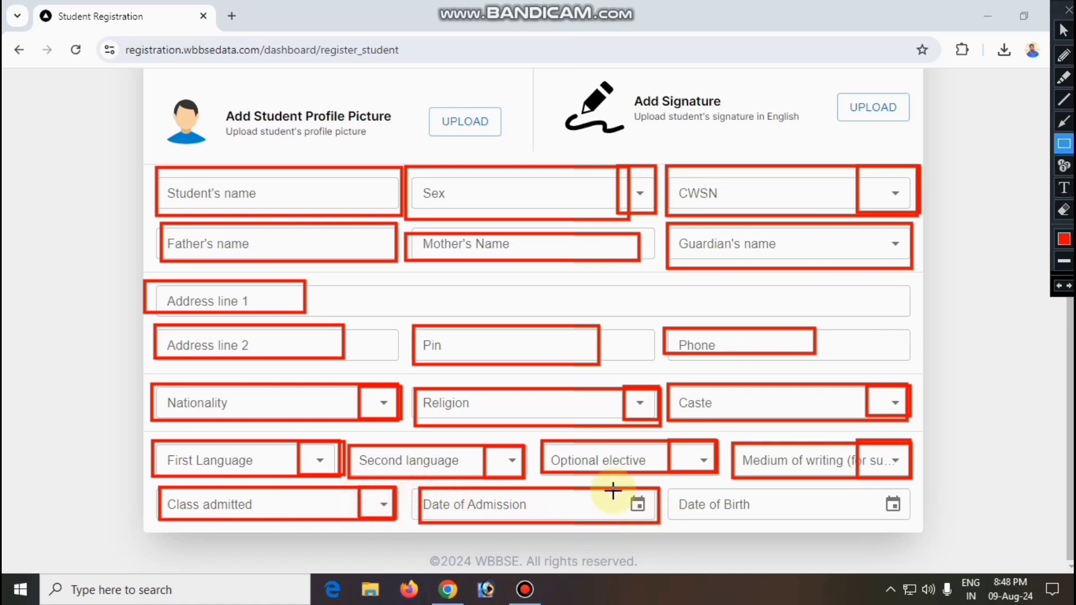
left_click_drag(611, 485, 664, 525)
left_click_drag(679, 483, 909, 523)
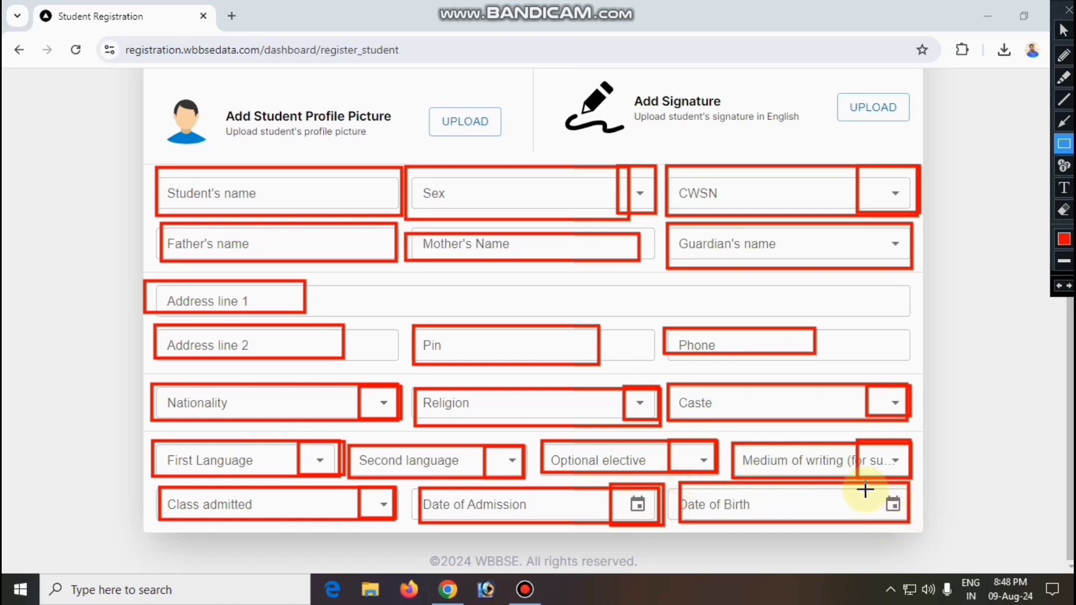
left_click_drag(864, 488, 904, 520)
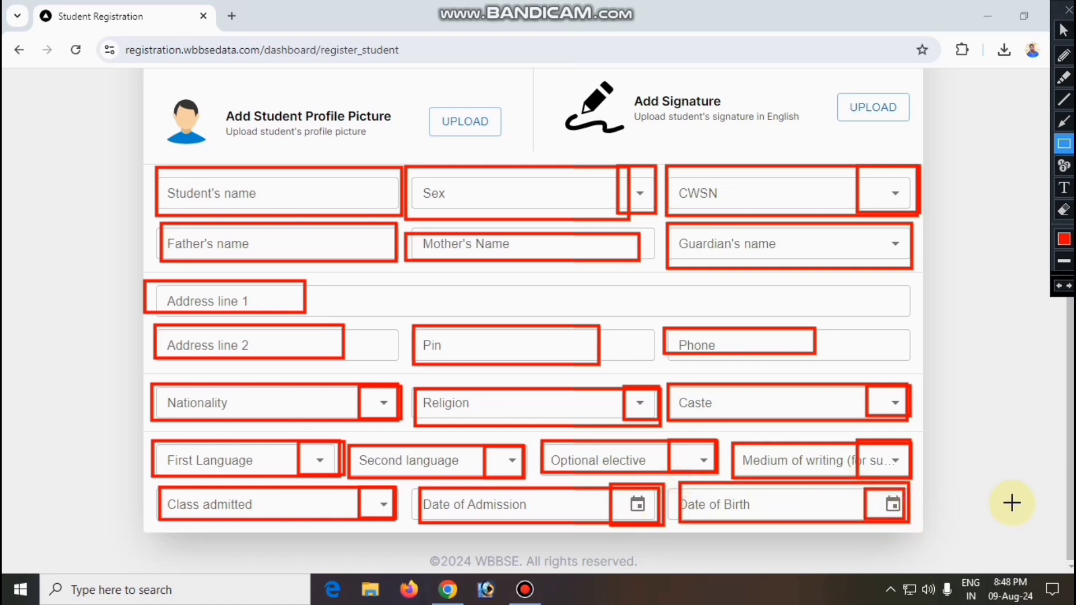
left_click(1062, 212)
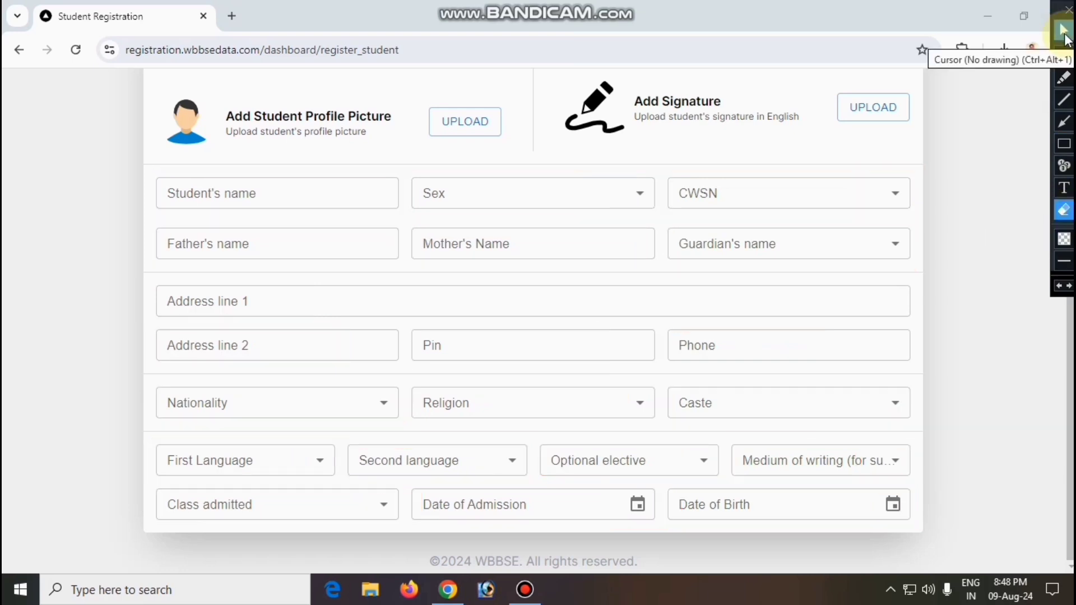
left_click(1064, 31)
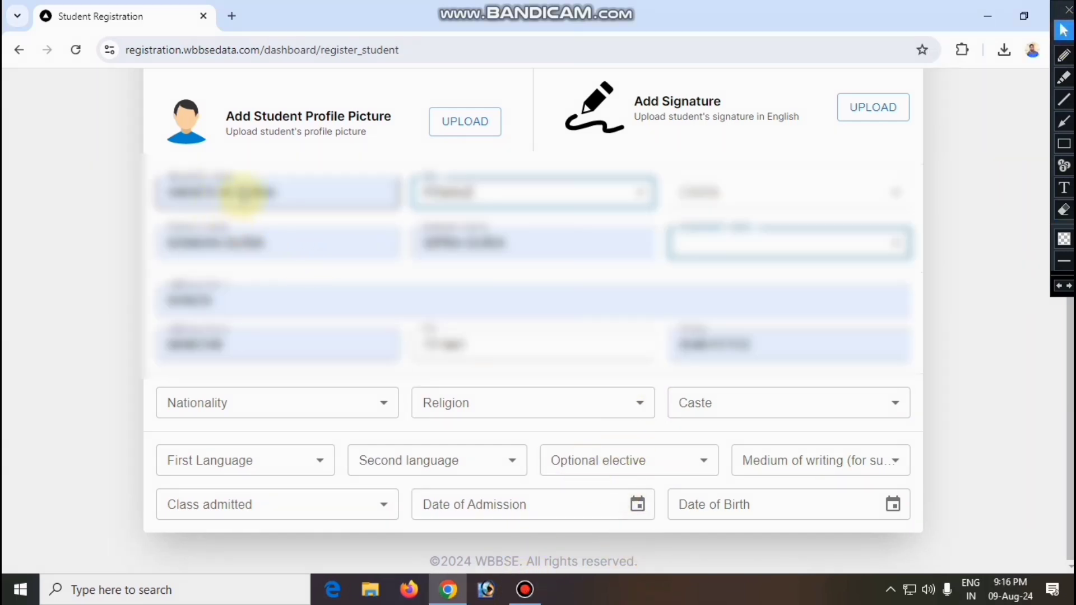
Step: Check the choices offered for Sex and CWSN, and set the guardian's name to the same as the father's name
left_click(643, 193)
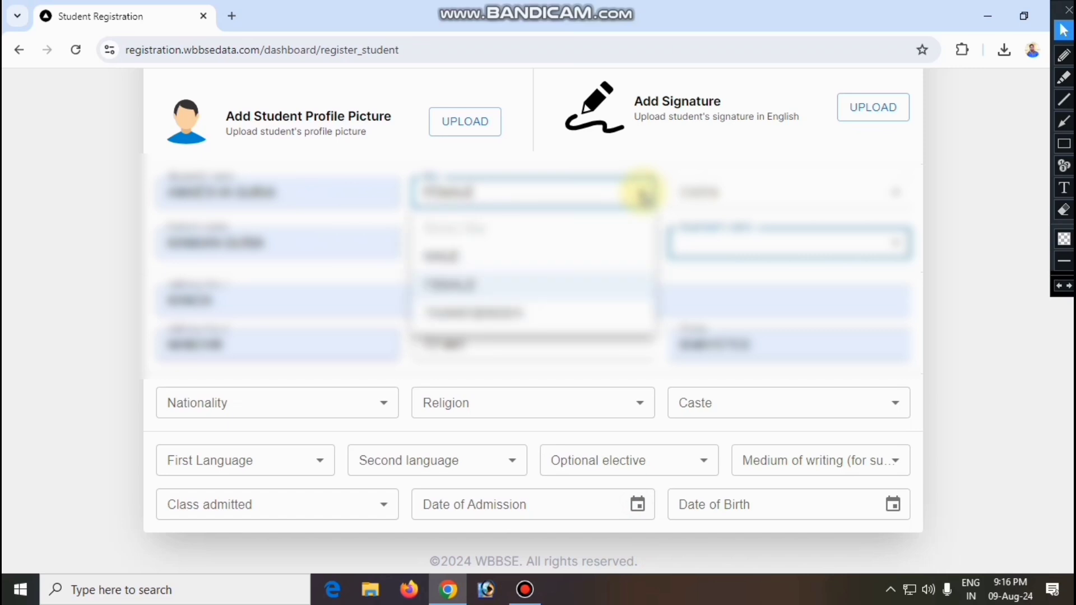
left_click(642, 193)
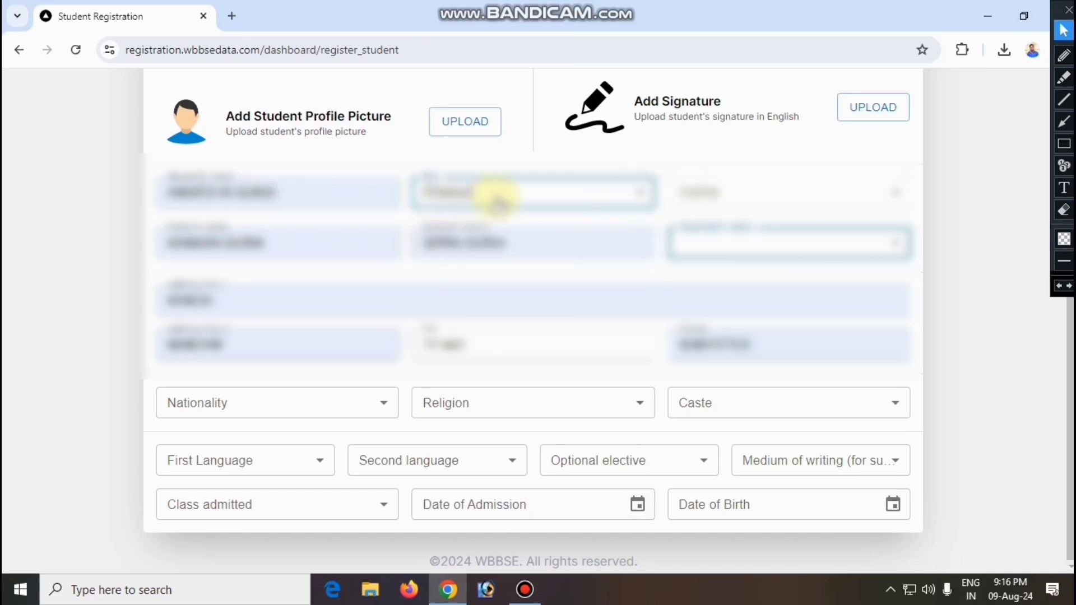
left_click(866, 194)
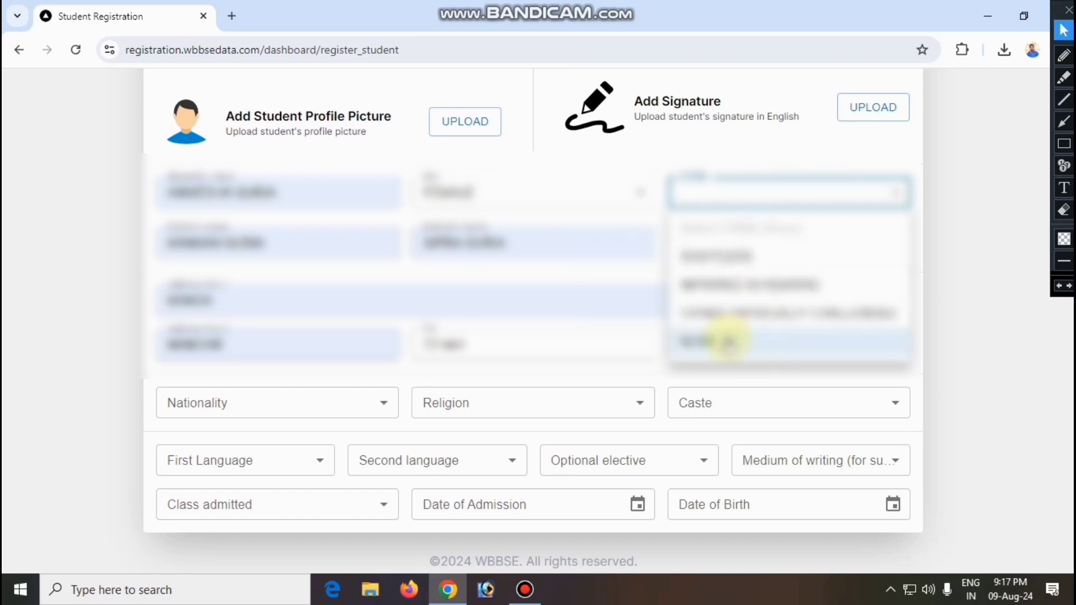
left_click(737, 339)
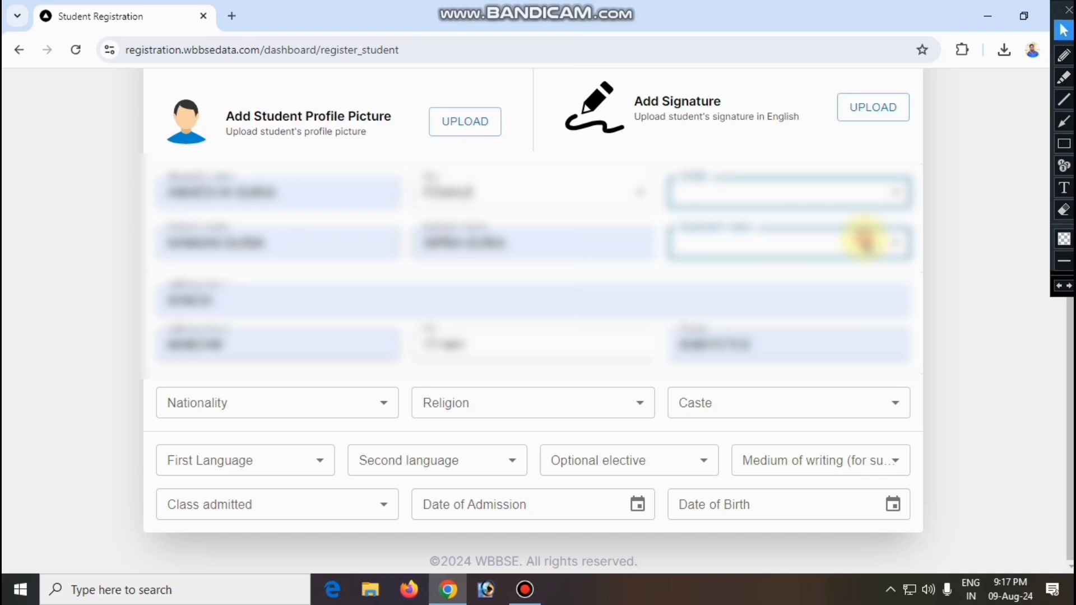
left_click(866, 241)
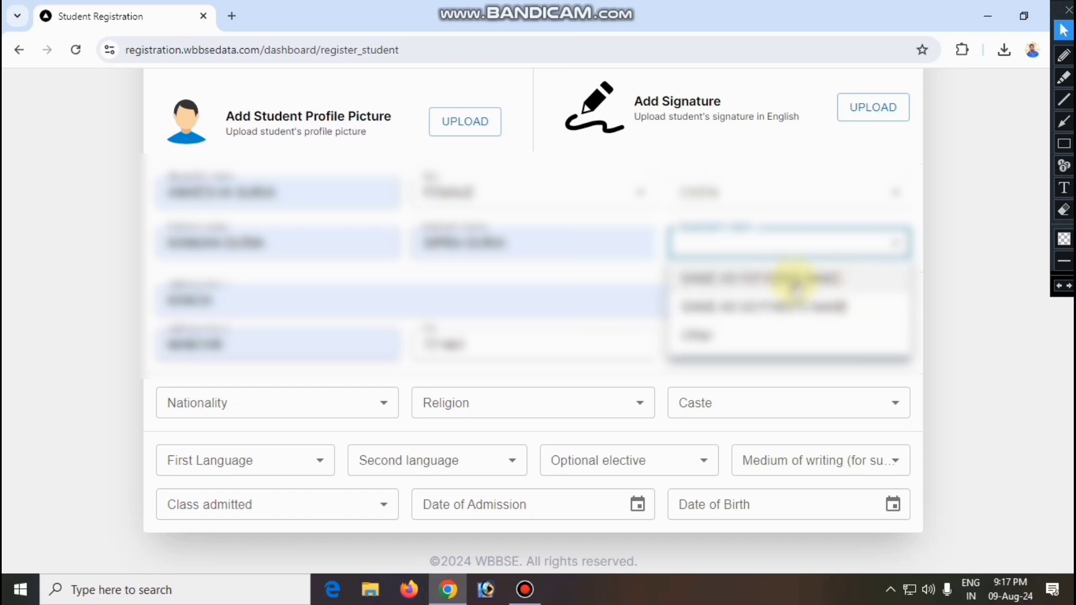
left_click(795, 279)
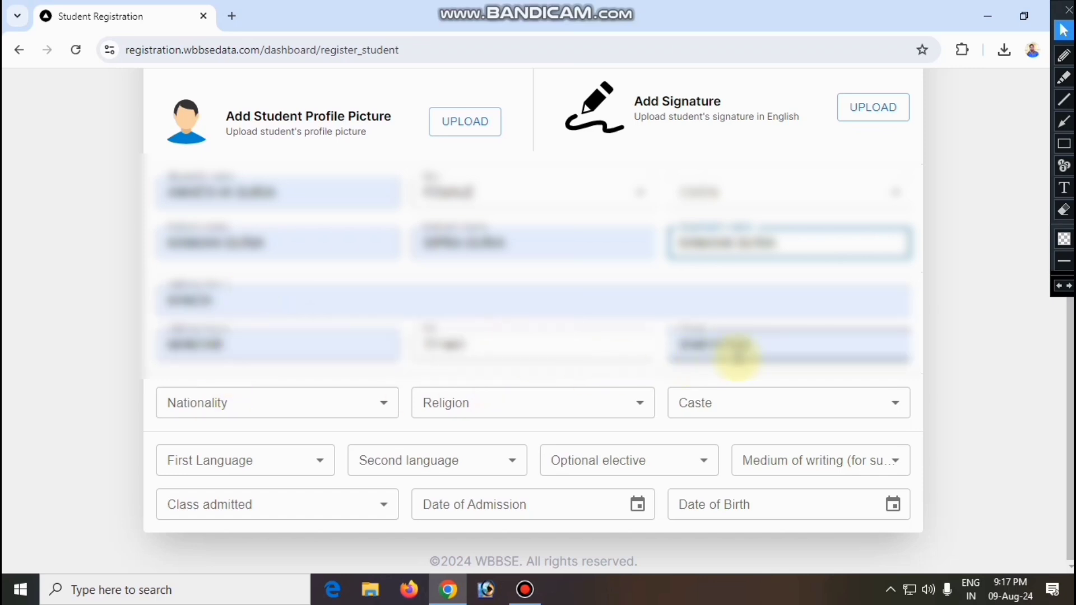
Step: Set the student's nationality to INDIAN, religion to HINDUISM and caste to GENERAL
left_click(355, 406)
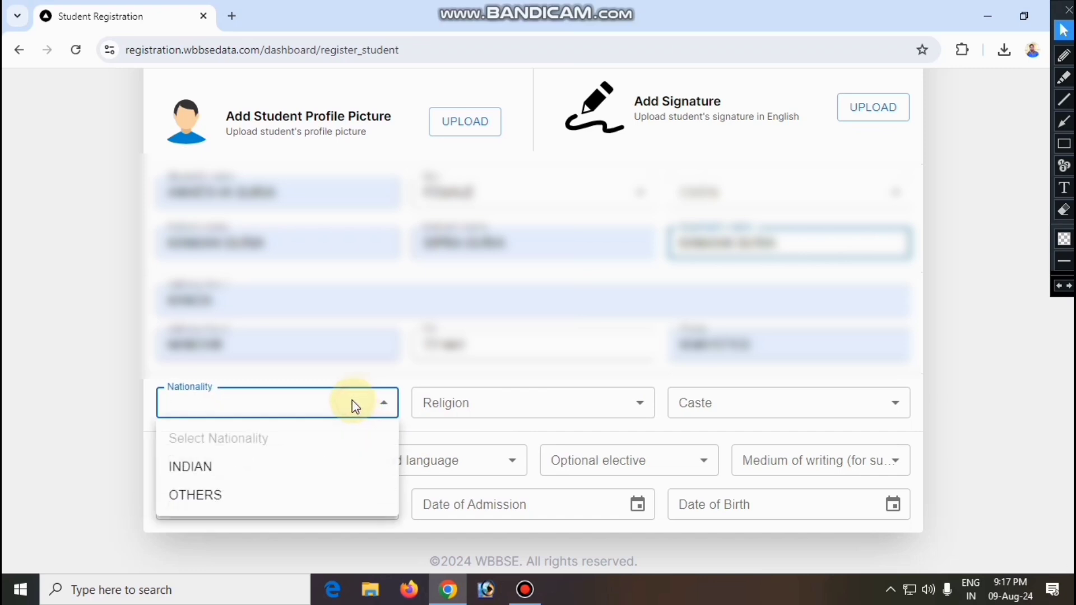
left_click(240, 470)
left_click(533, 414)
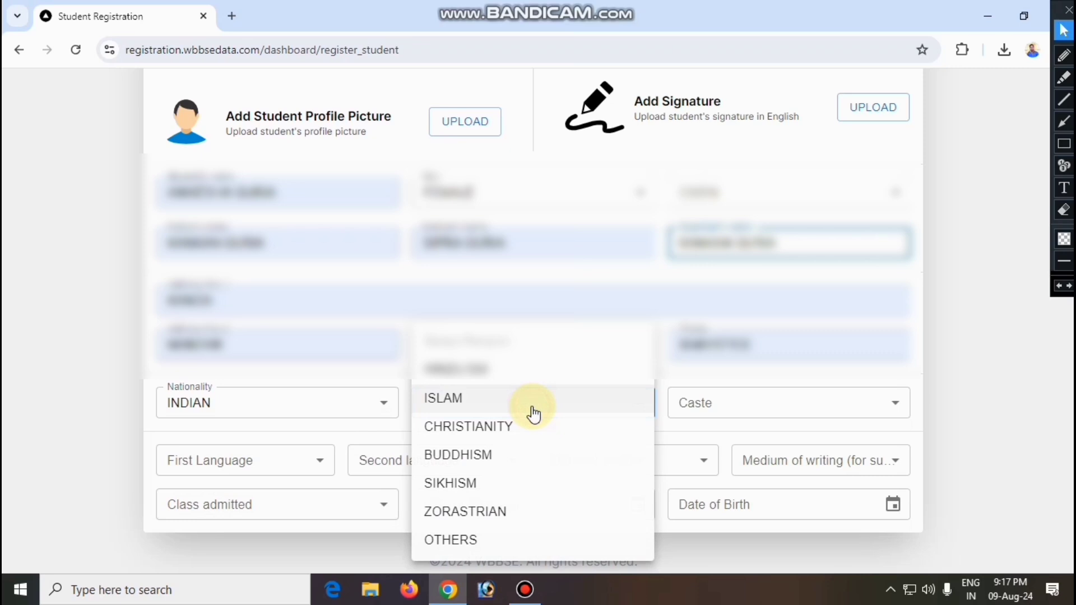
left_click(487, 377)
left_click(750, 407)
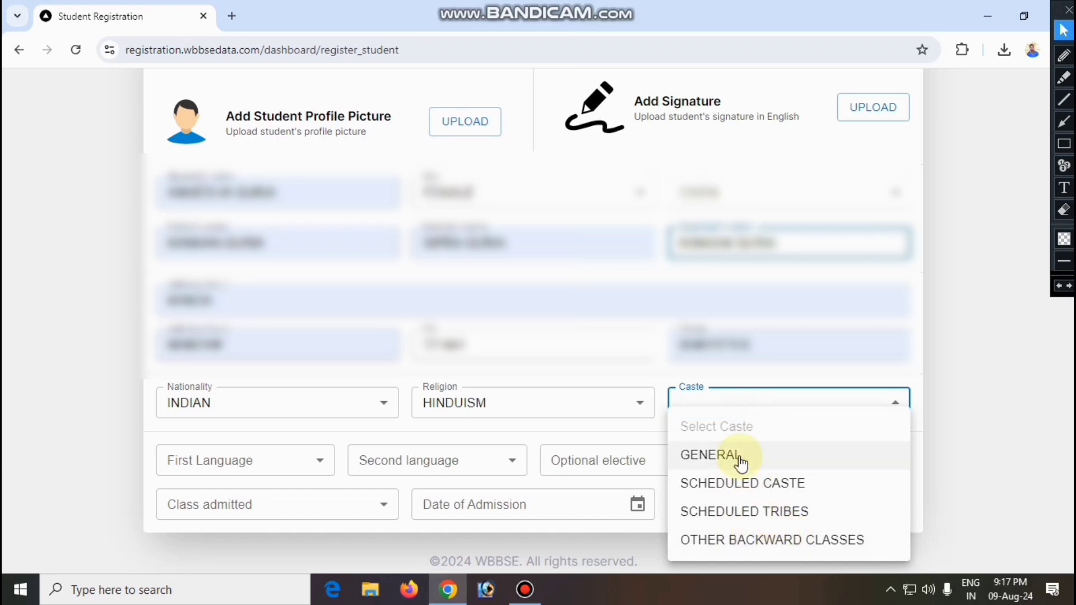
left_click(727, 458)
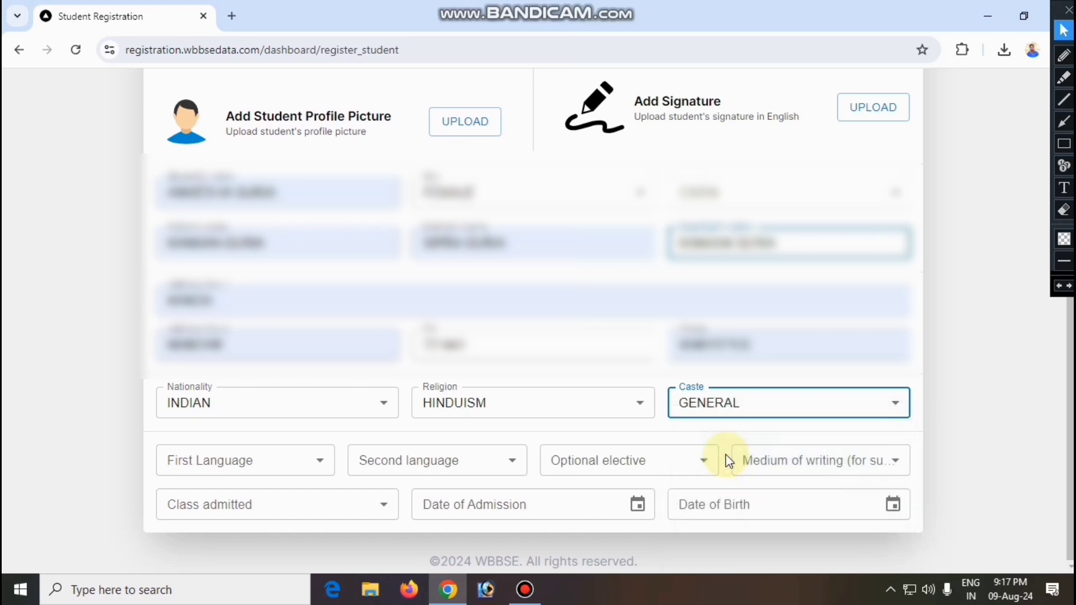
Step: Set the student's first language to BENGALI and second language to ENGLISH
left_click(300, 466)
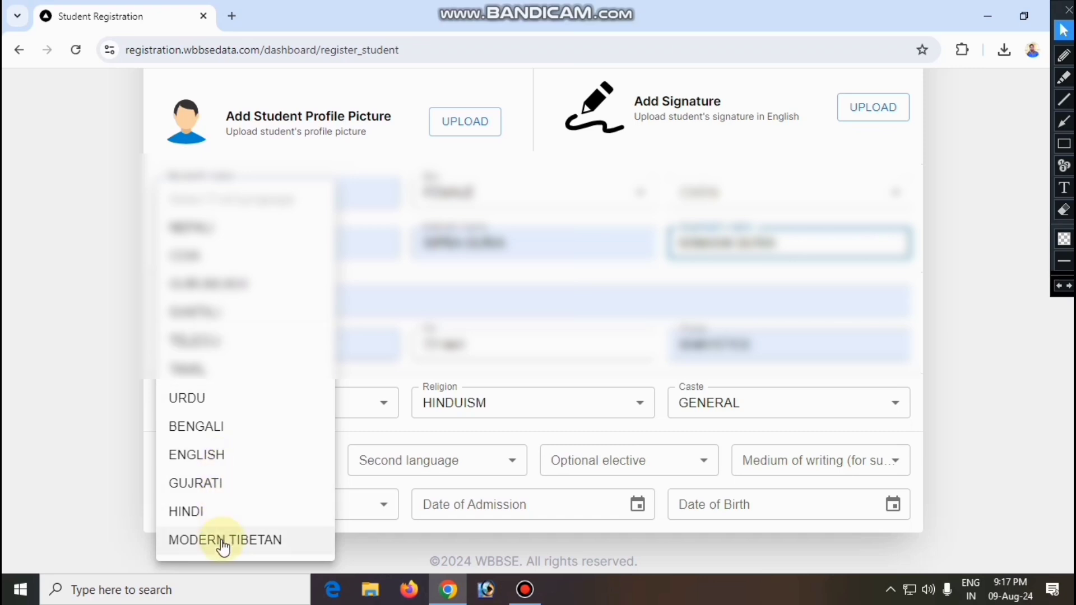
left_click(226, 431)
left_click(439, 462)
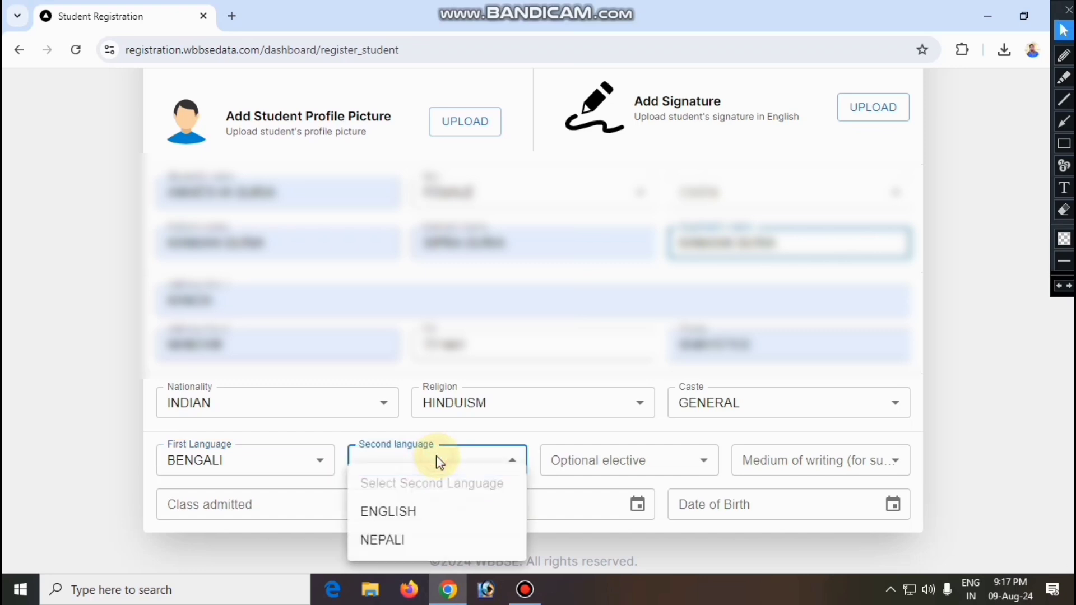
left_click(405, 515)
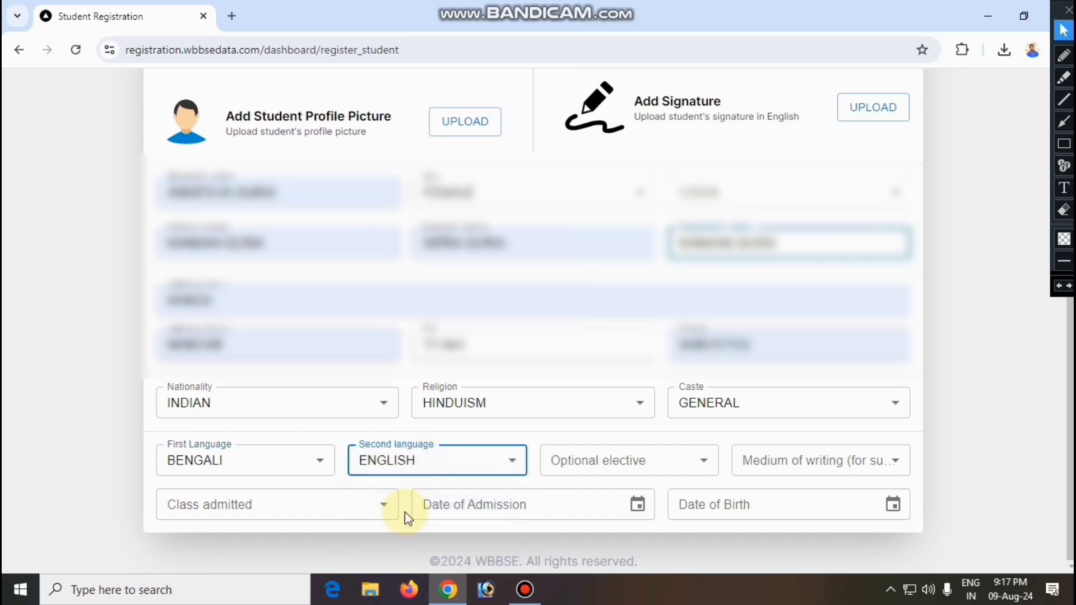
Step: Look through the optional electives and choose None, and set the medium of writing to BENGALI
left_click(625, 464)
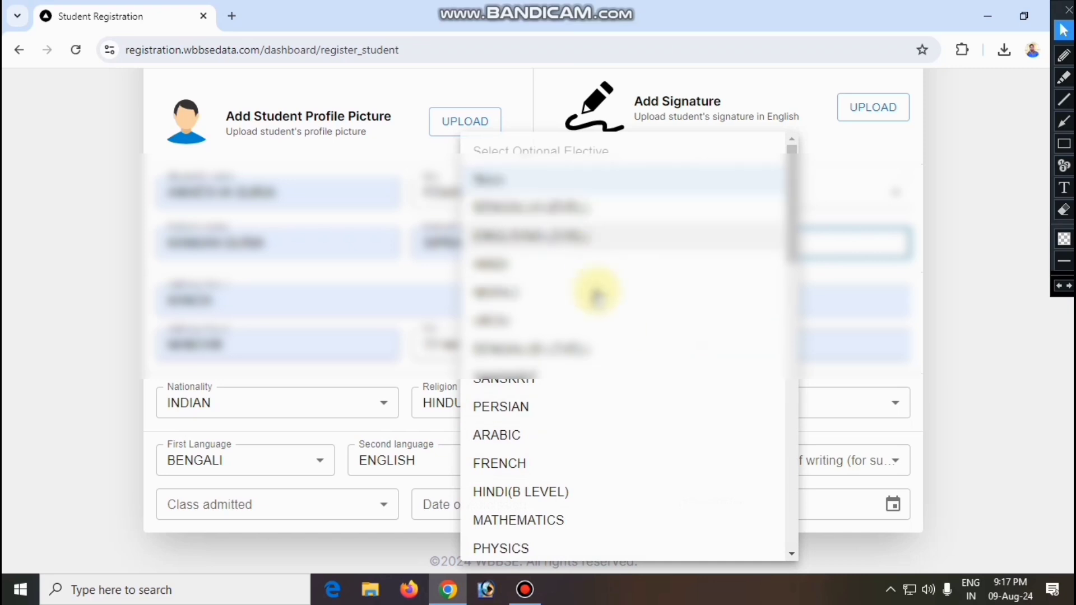
scroll(600, 493, "down", 7)
scroll(600, 493, "down", 8)
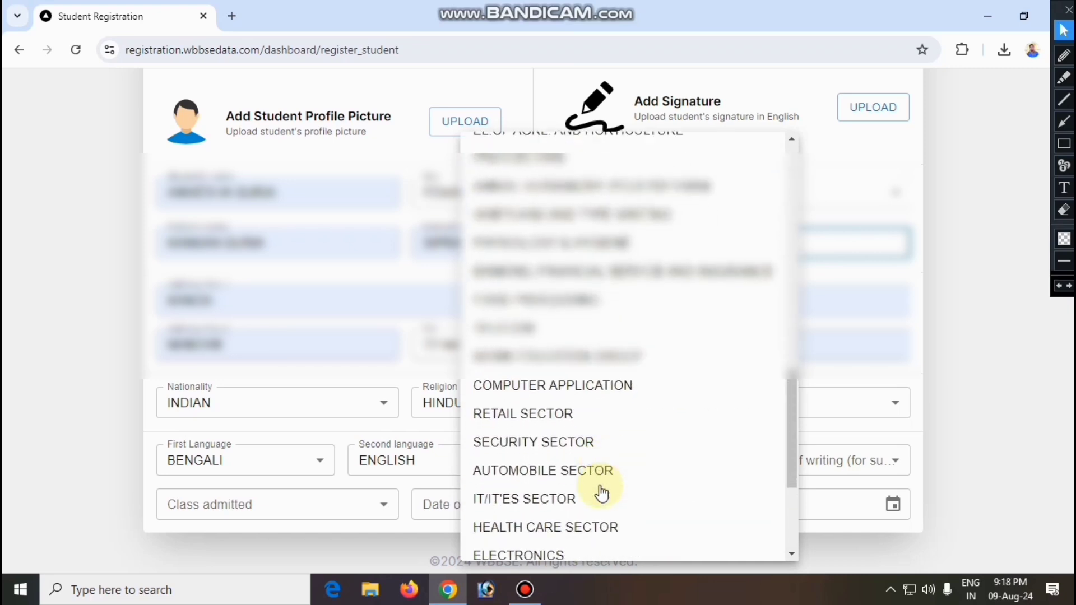
scroll(601, 507, "up", 1)
scroll(600, 507, "up", 14)
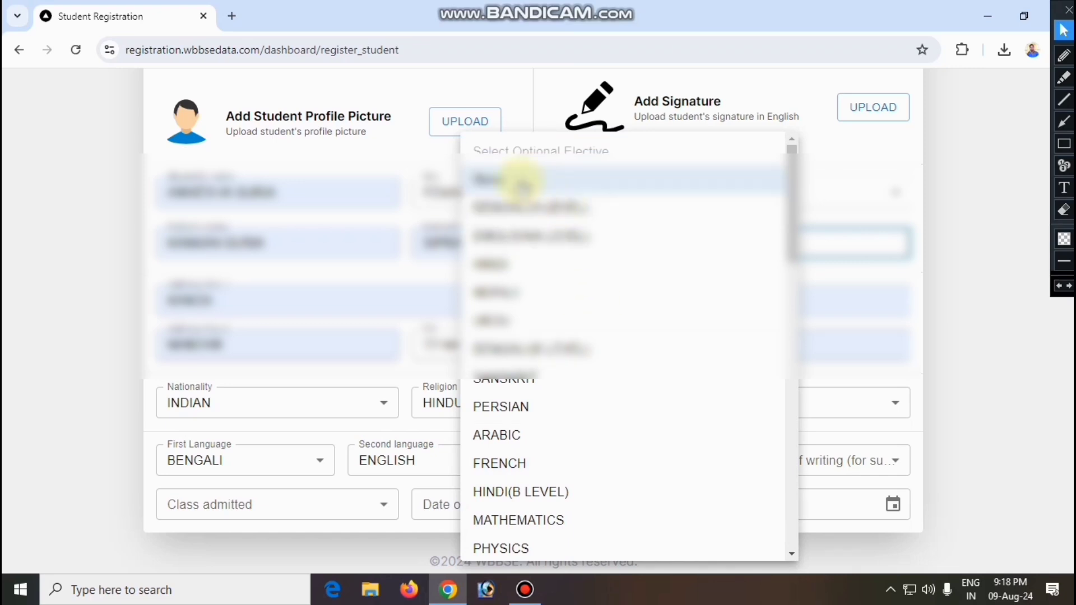
left_click(521, 180)
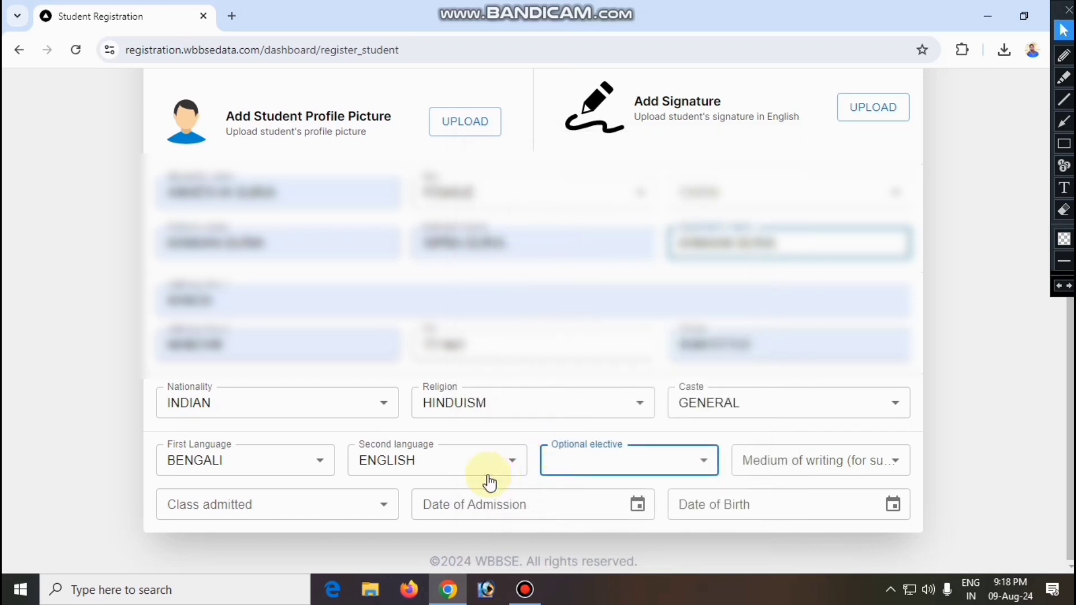
left_click(812, 467)
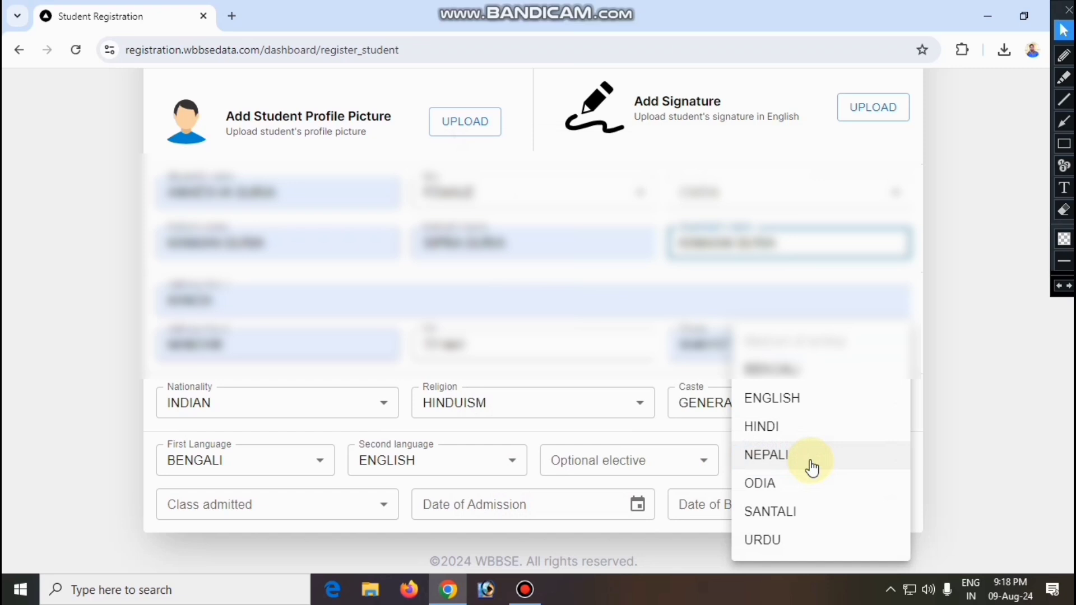
left_click(788, 373)
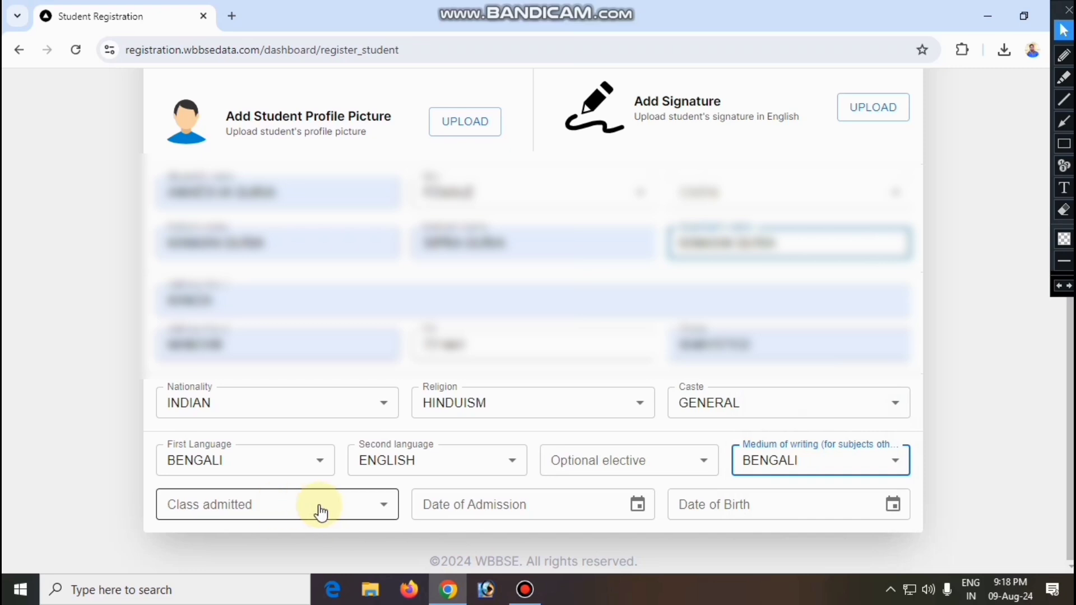
Step: Set the class admitted to NINE and the date of admission to 2 January 2024
left_click(342, 506)
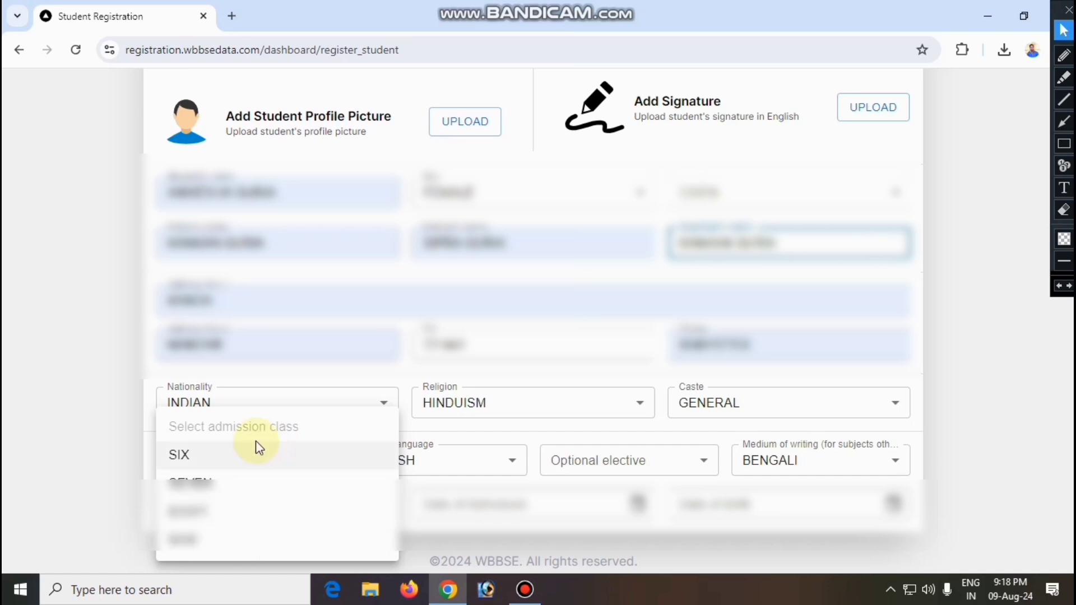
left_click(256, 535)
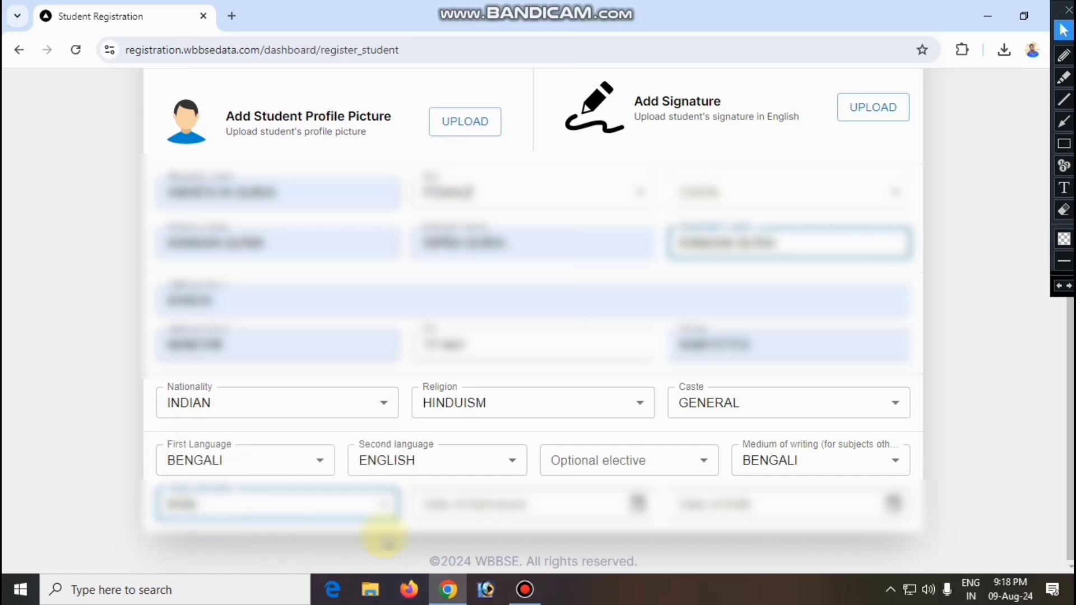
left_click(633, 502)
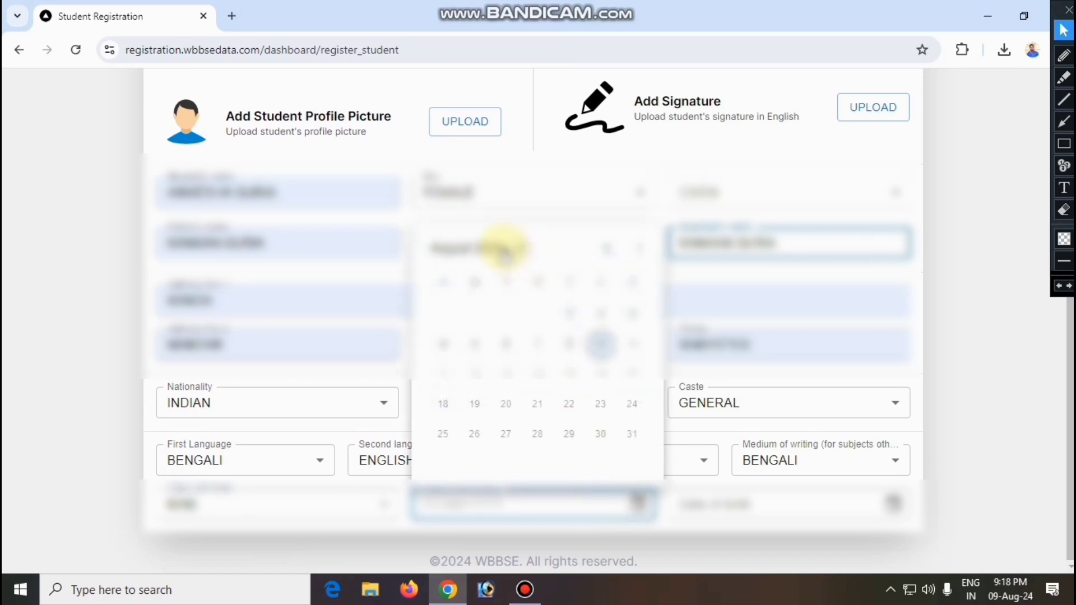
left_click(609, 247)
left_click(610, 247)
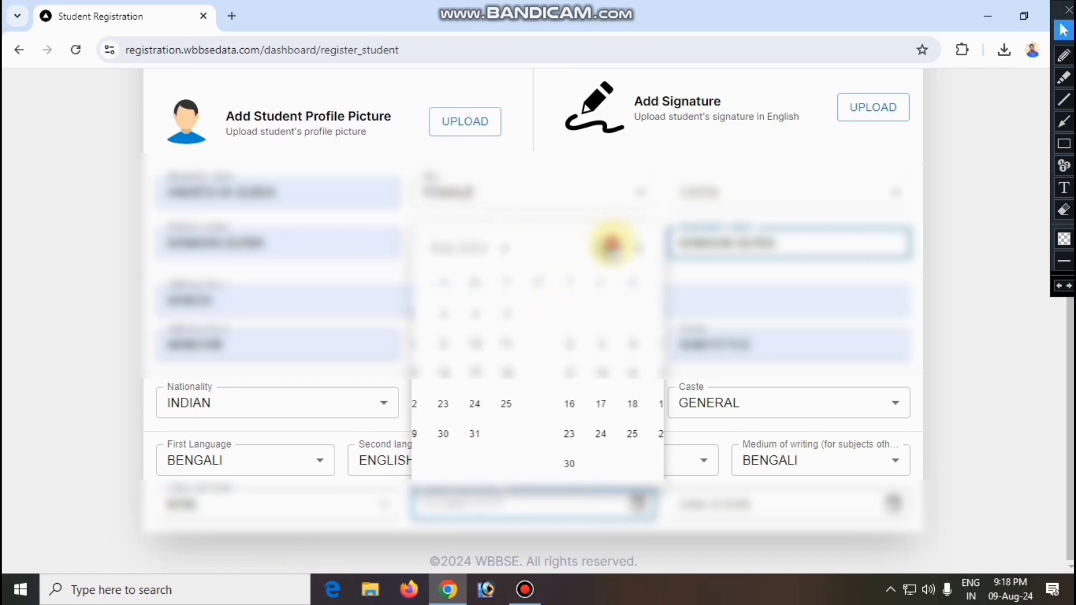
left_click(612, 246)
left_click(612, 247)
left_click(613, 248)
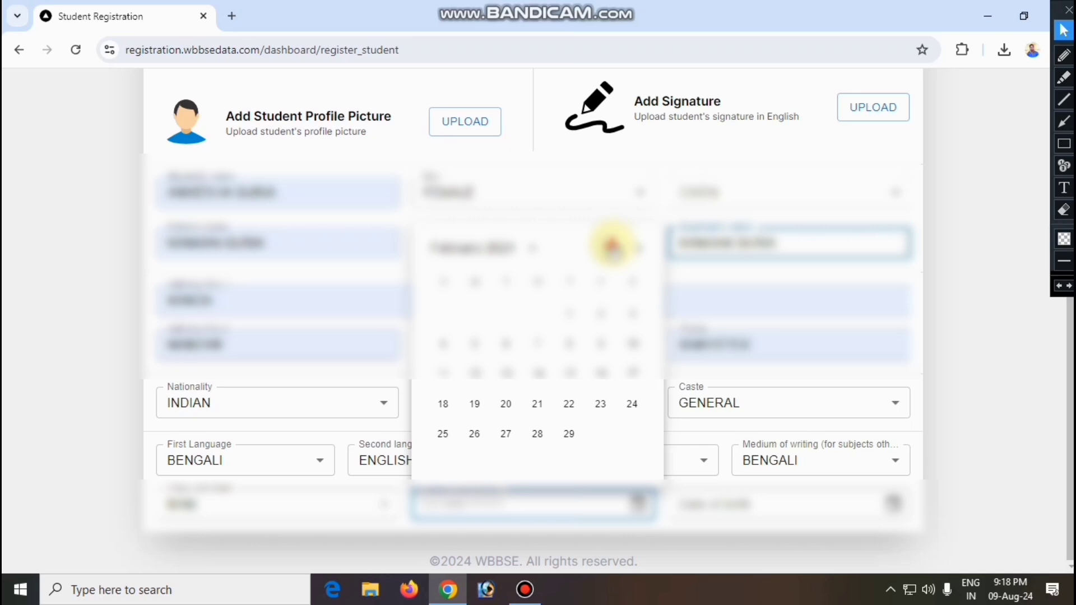
left_click(612, 247)
left_click(505, 314)
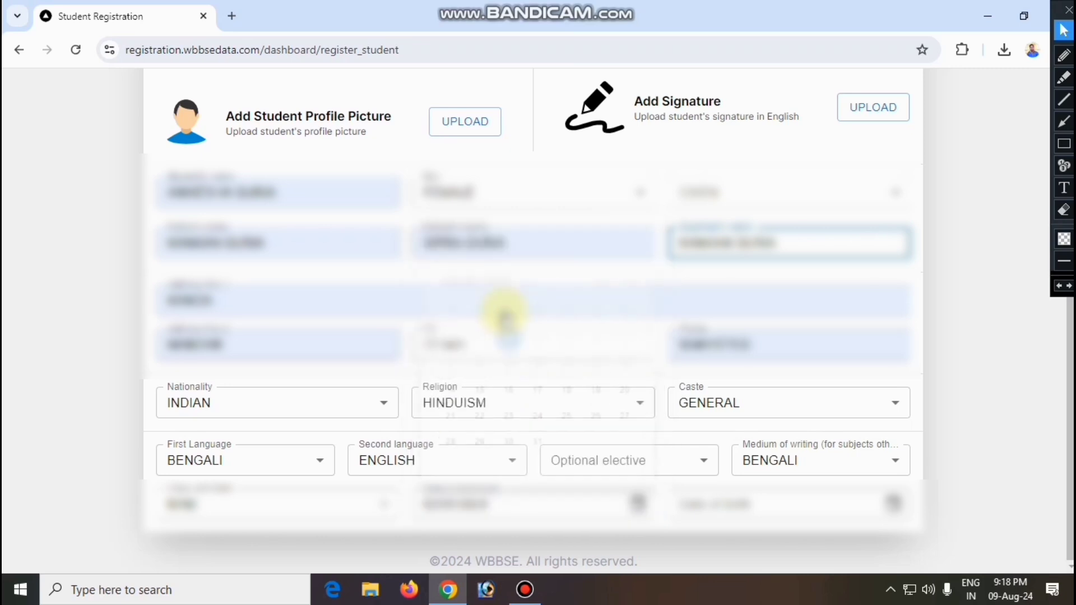
Step: Fill in the student's date of birth
left_click(800, 511)
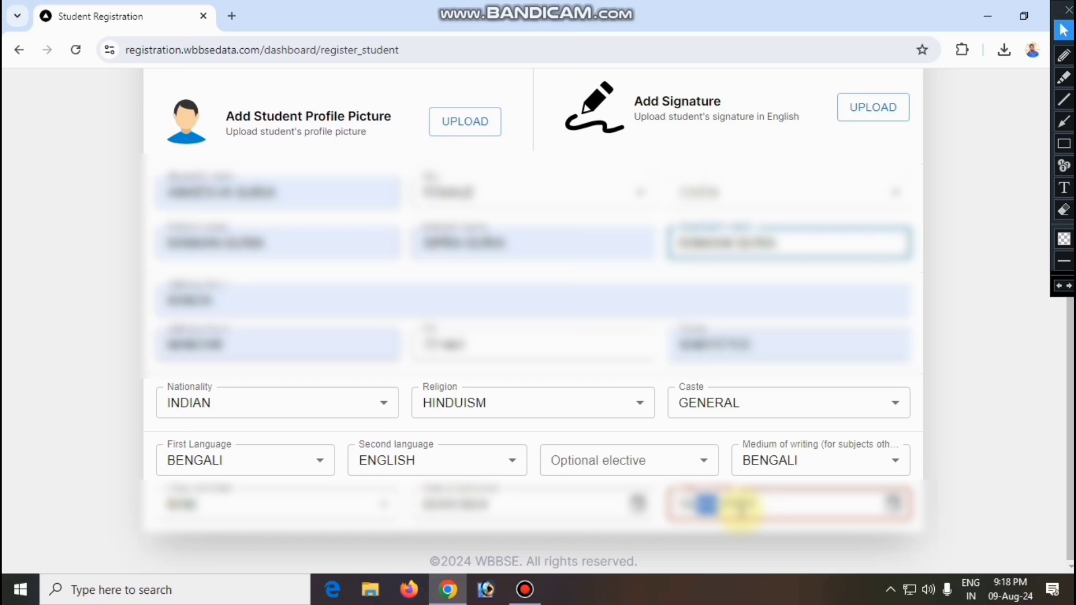
type("08")
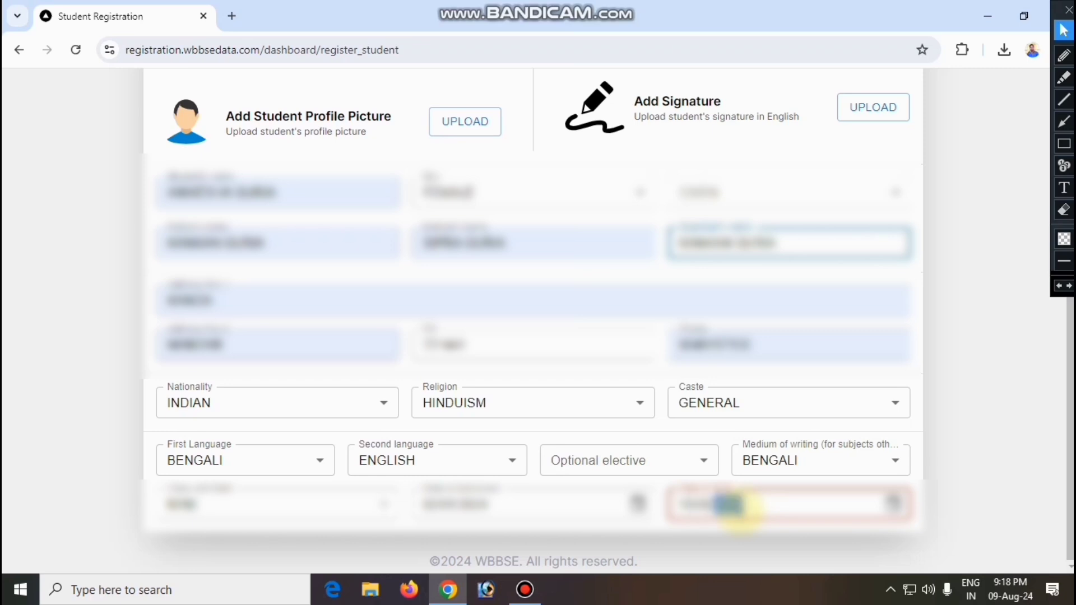
left_click(782, 535)
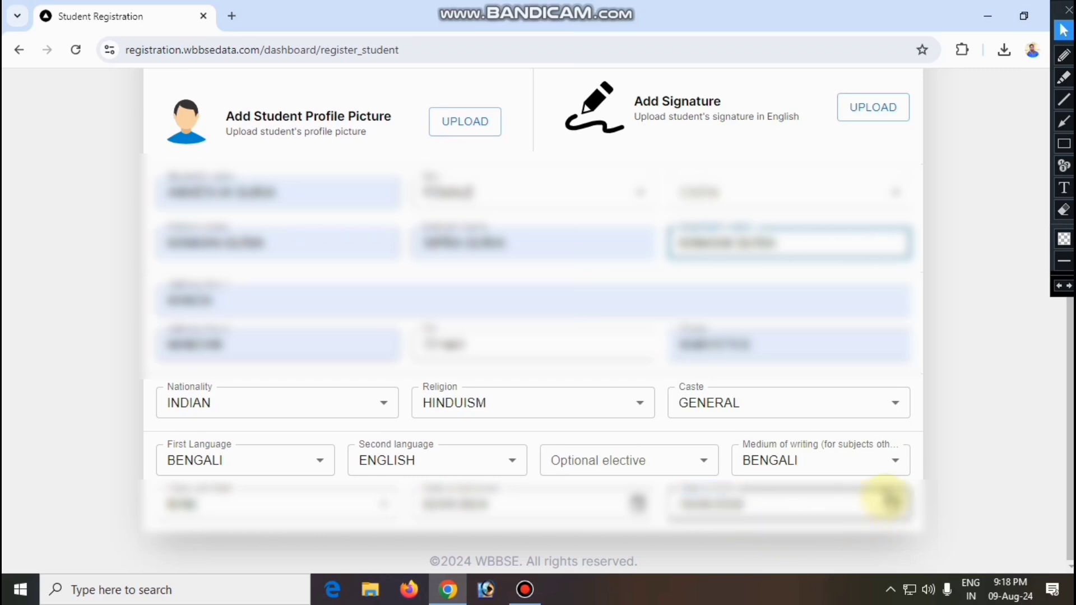
Step: Upload the student's profile picture and signature image from the Desktop folder
scroll(572, 330, "up", 3)
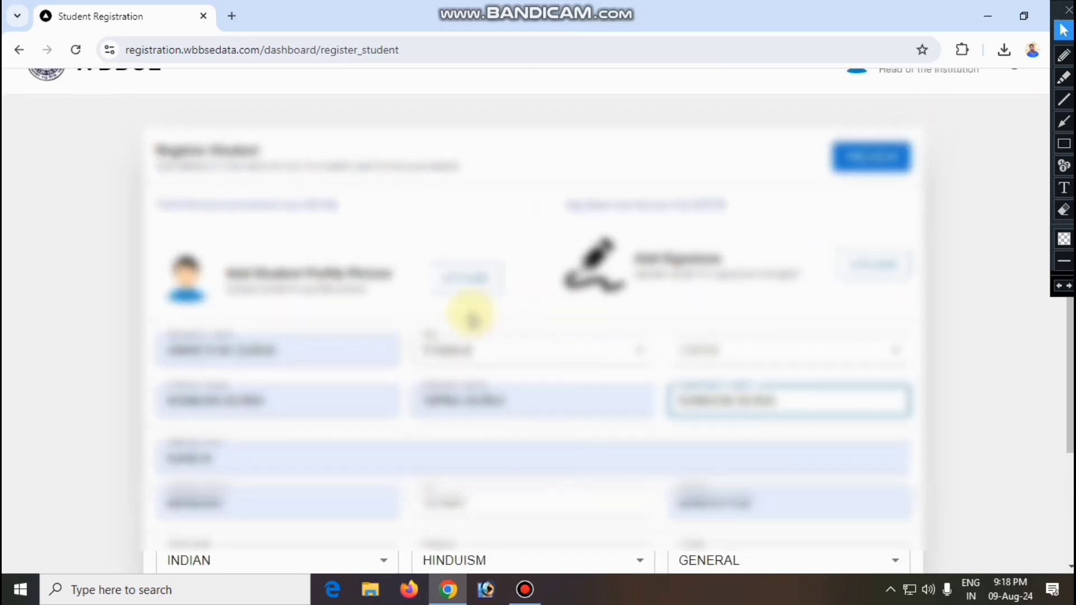
left_click(469, 277)
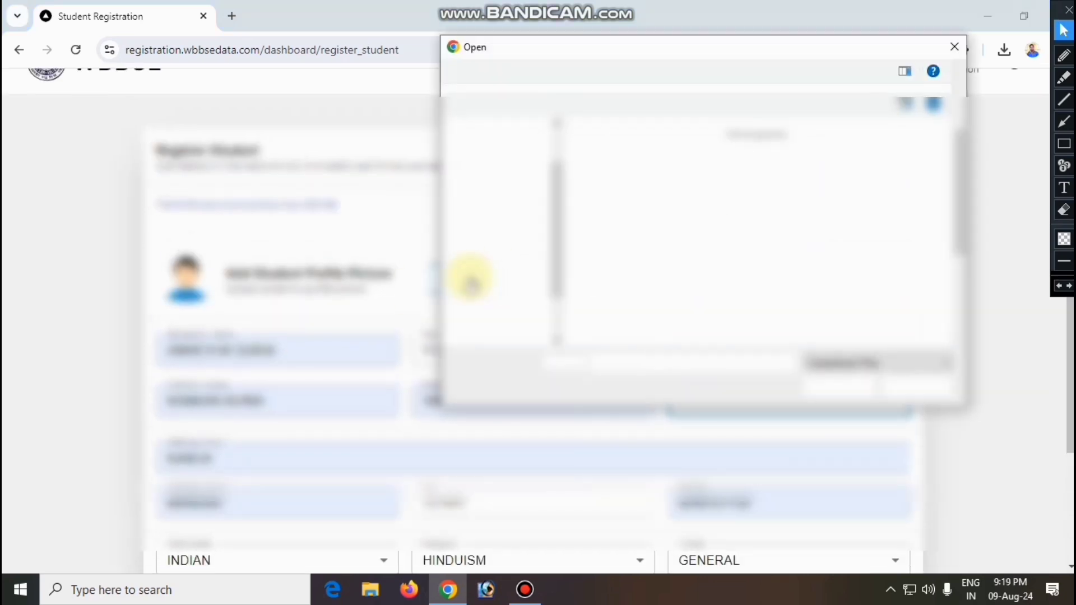
scroll(700, 280, "down", 10)
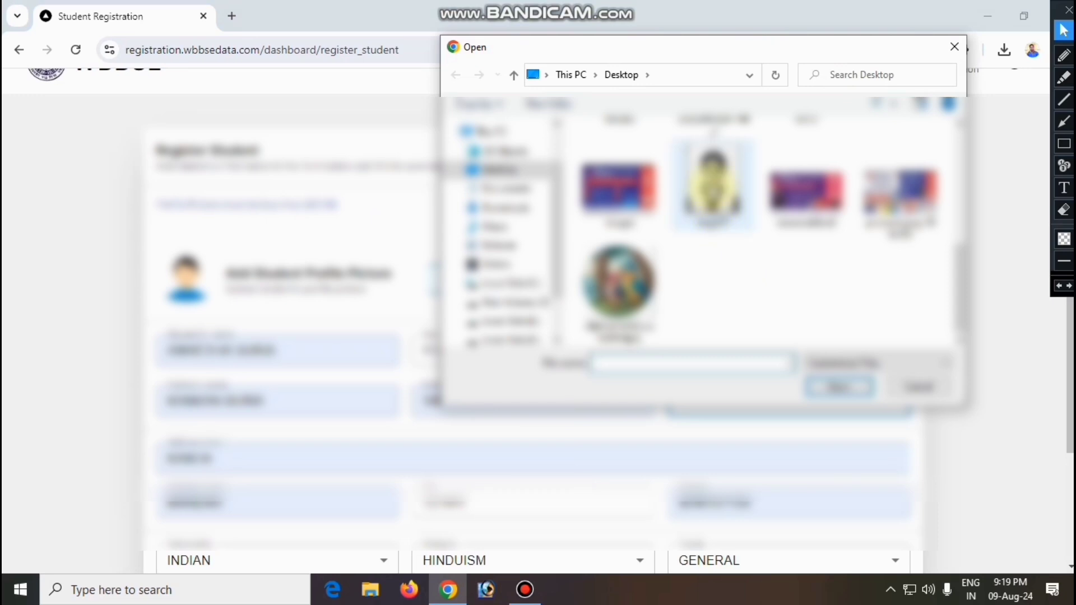
double_click(711, 188)
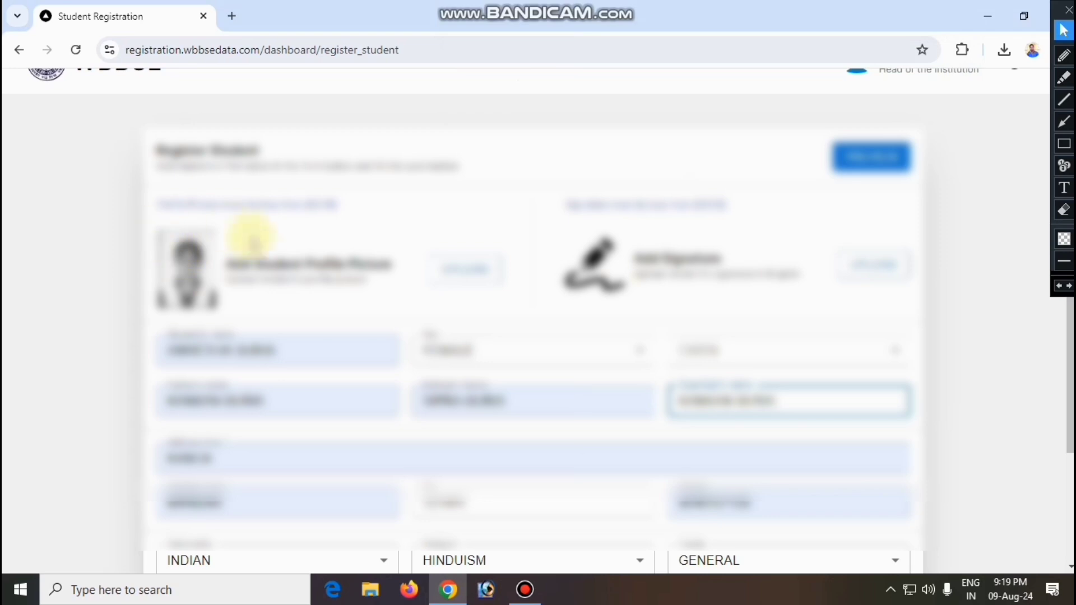
left_click(883, 264)
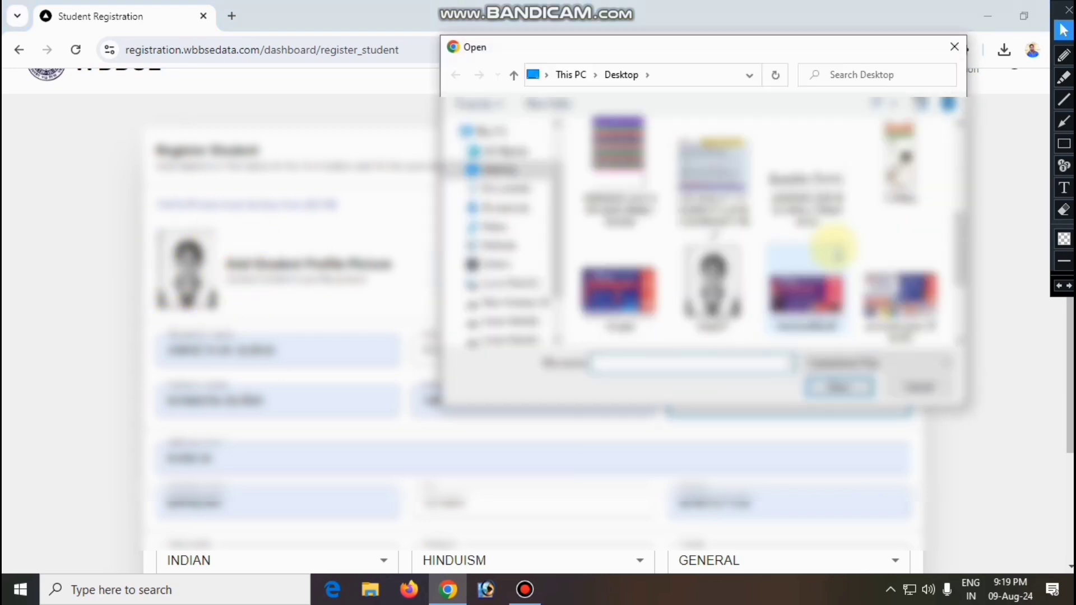
double_click(807, 185)
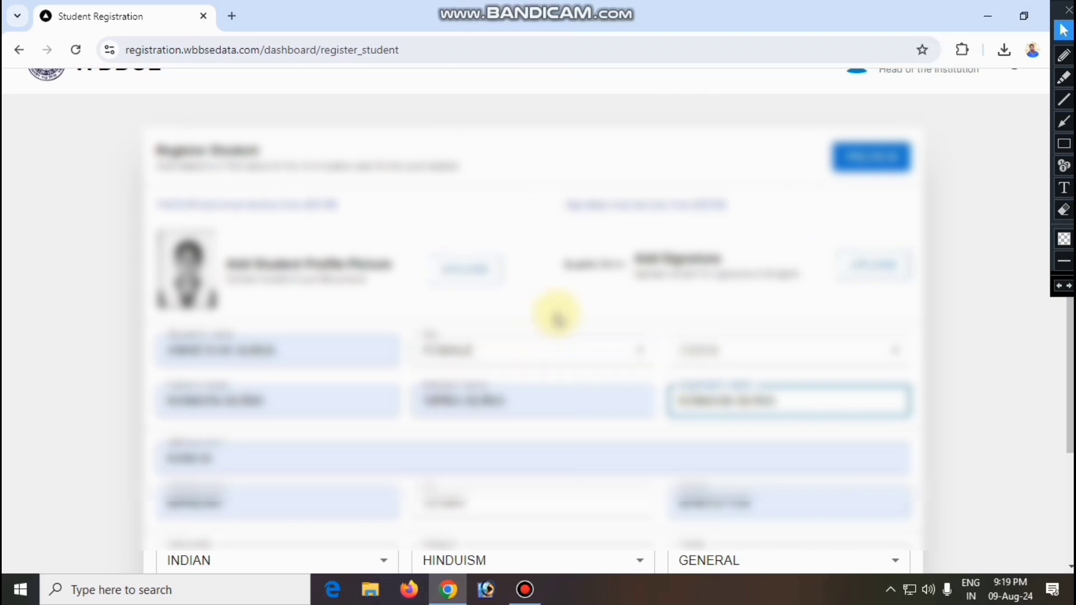
Step: Mark the Preview button with a temporary red rectangle and preview the completed Register Student form
scroll(788, 325, "down", 3)
scroll(788, 325, "up", 4)
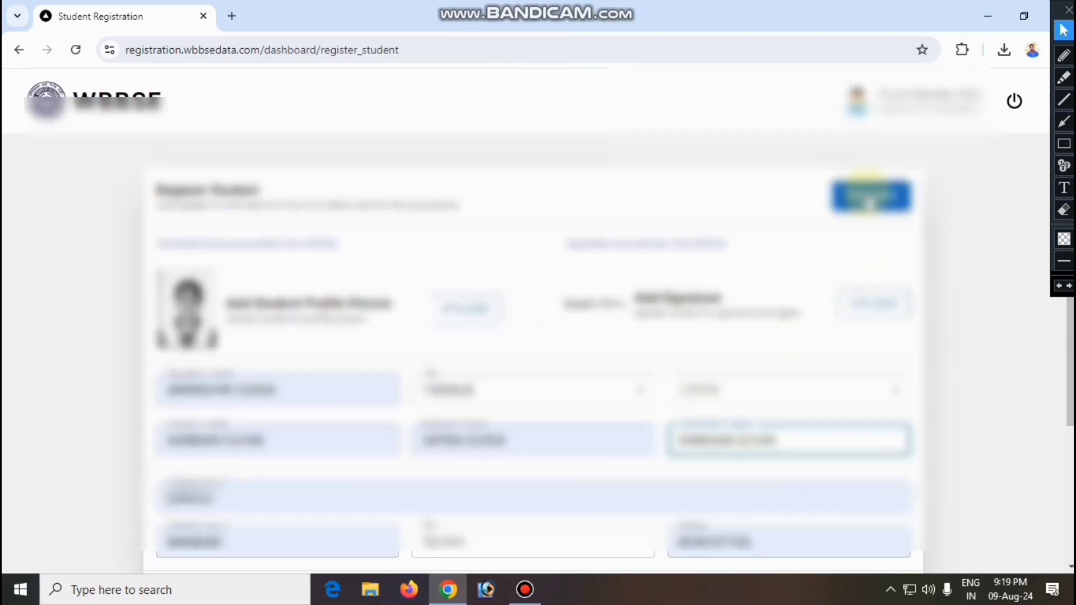
left_click(1064, 144)
mouse_move(814, 163)
left_mouse_down()
mouse_move(900, 229)
mouse_move(920, 228)
left_mouse_up()
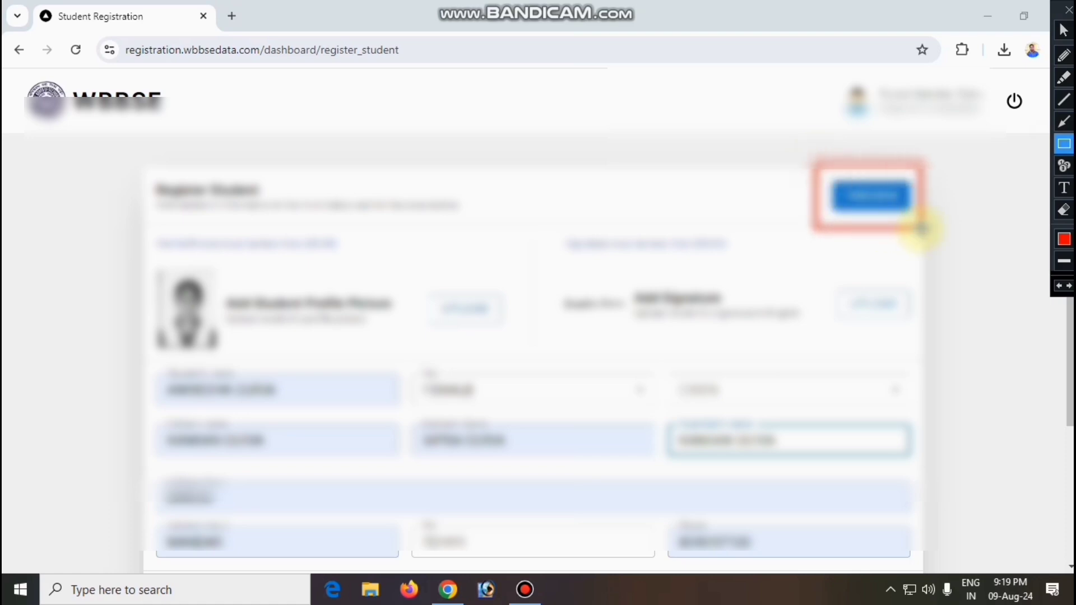
left_click(1066, 216)
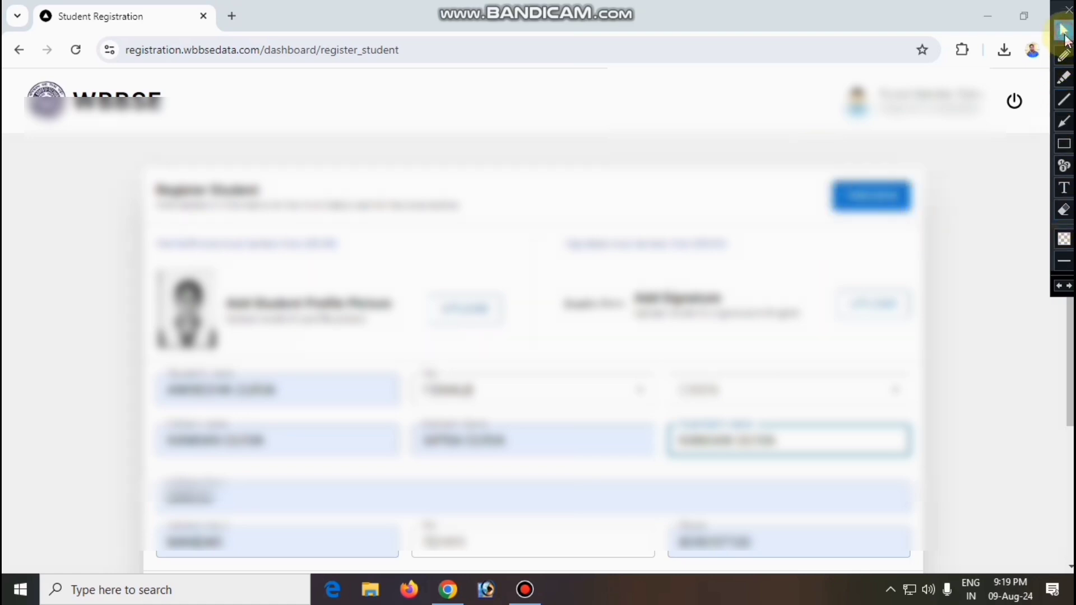
left_click(1064, 32)
left_click(871, 197)
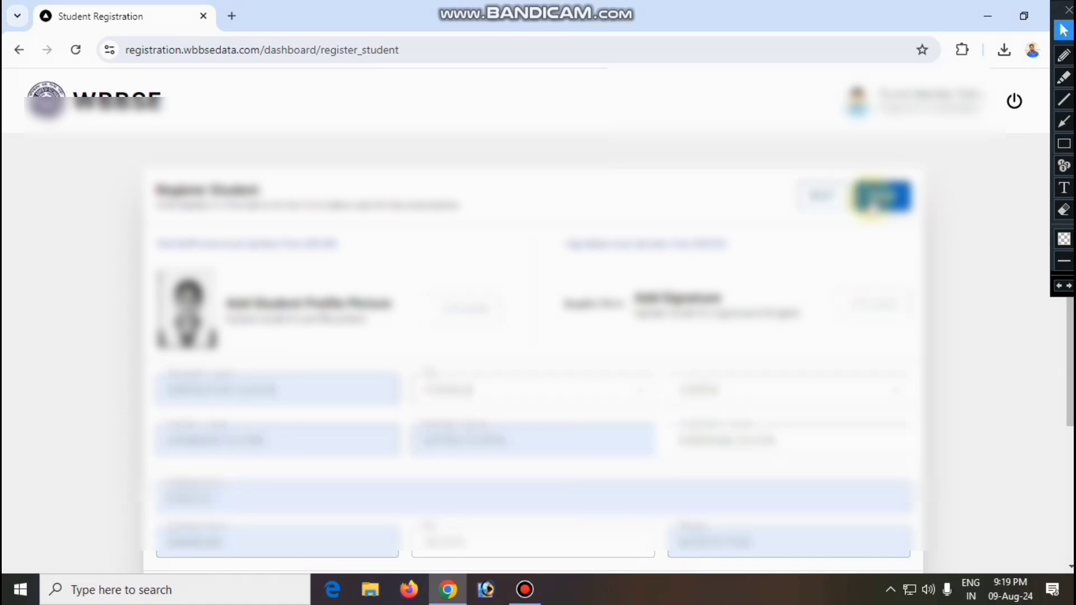
Step: Outline the Edit and Save buttons with red rectangles, and erase the annotations after reviewing the previewed form
left_click(1064, 145)
left_click_drag(783, 169, 852, 222)
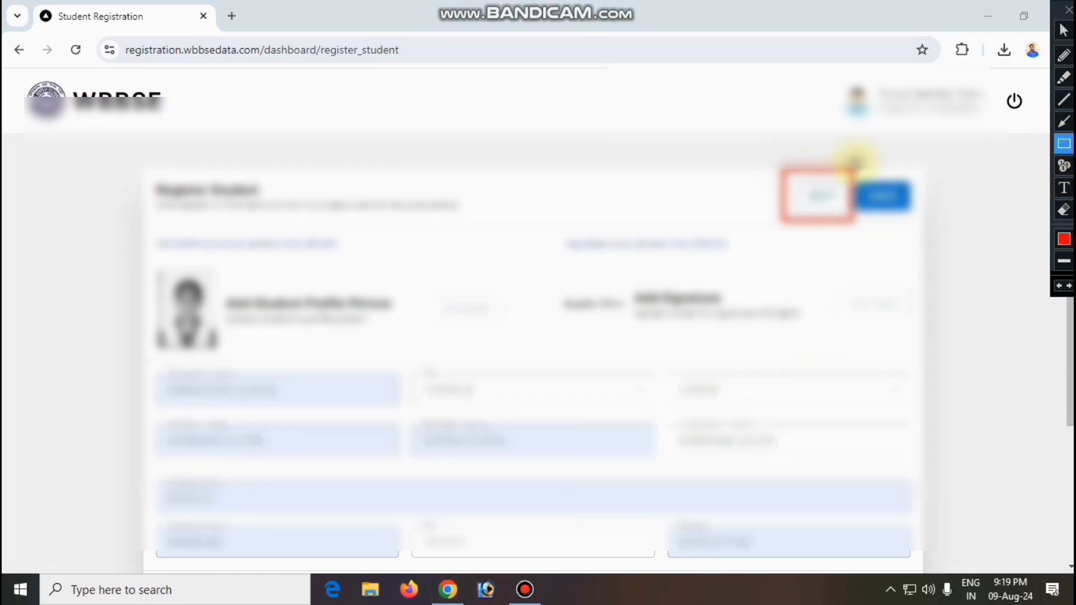
mouse_move(849, 165)
left_mouse_down()
mouse_move(879, 220)
mouse_move(920, 224)
left_mouse_up()
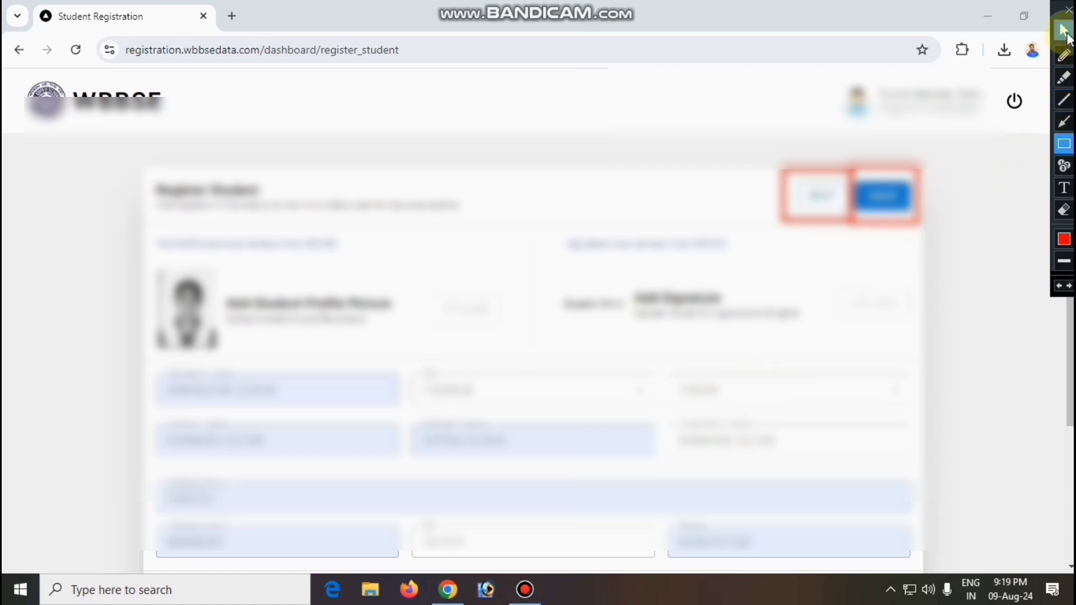
left_click(1066, 34)
scroll(852, 306, "down", 3)
scroll(853, 307, "up", 3)
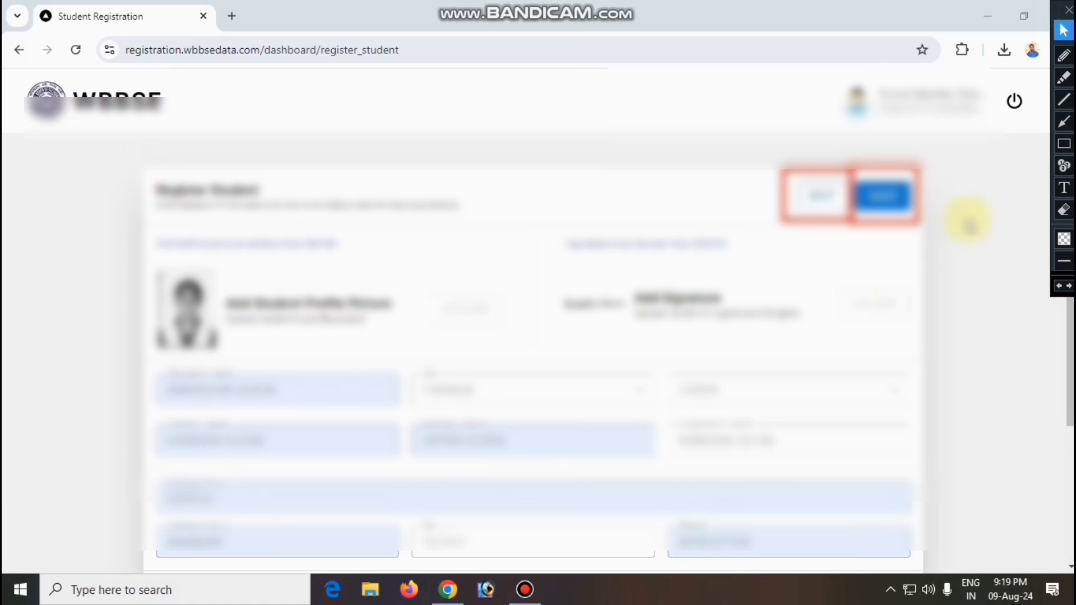
left_click(1064, 211)
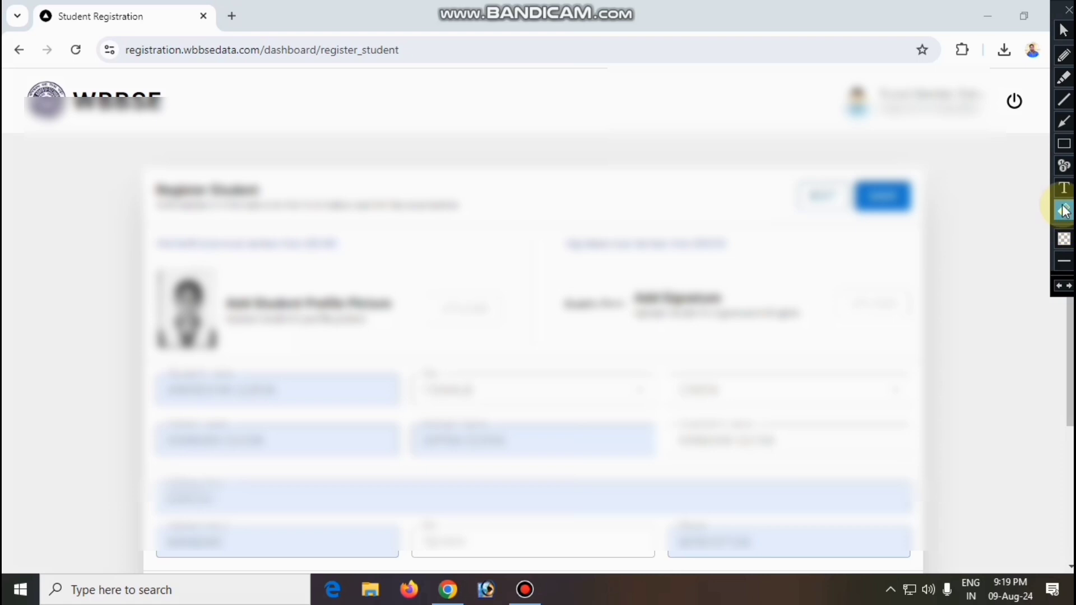
left_click(1063, 30)
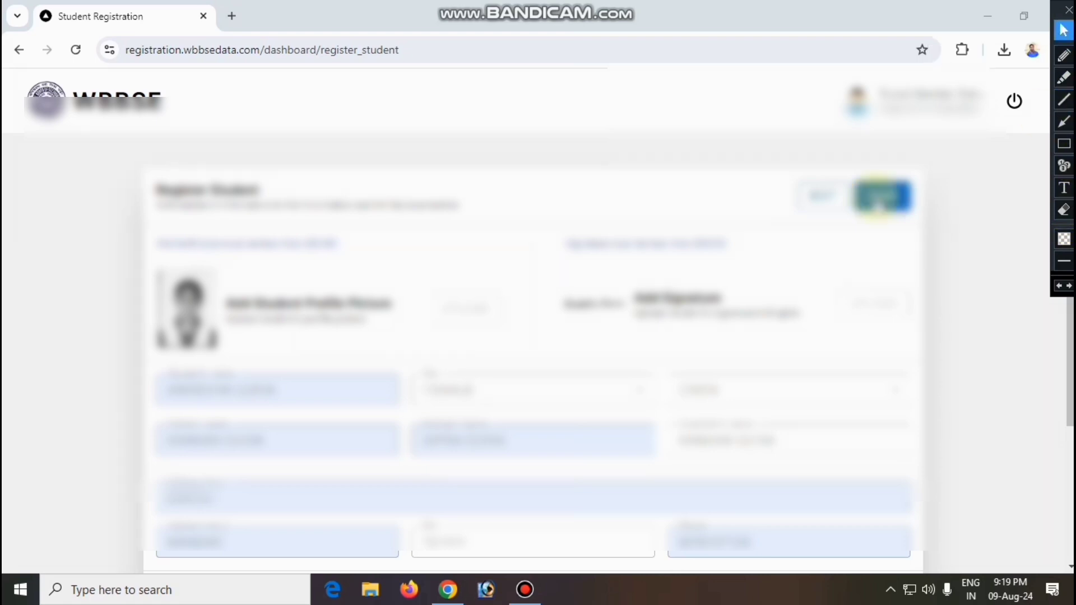
Step: Save the student's registration and check the remaining columns of the student list on the dashboard
left_click(879, 199)
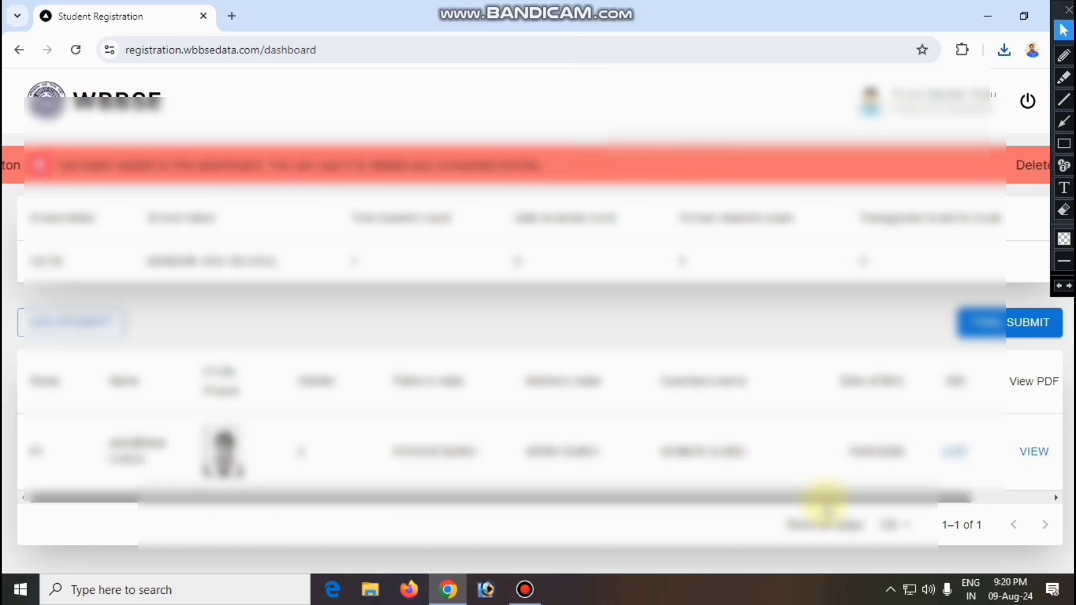
left_click_drag(802, 498, 979, 502)
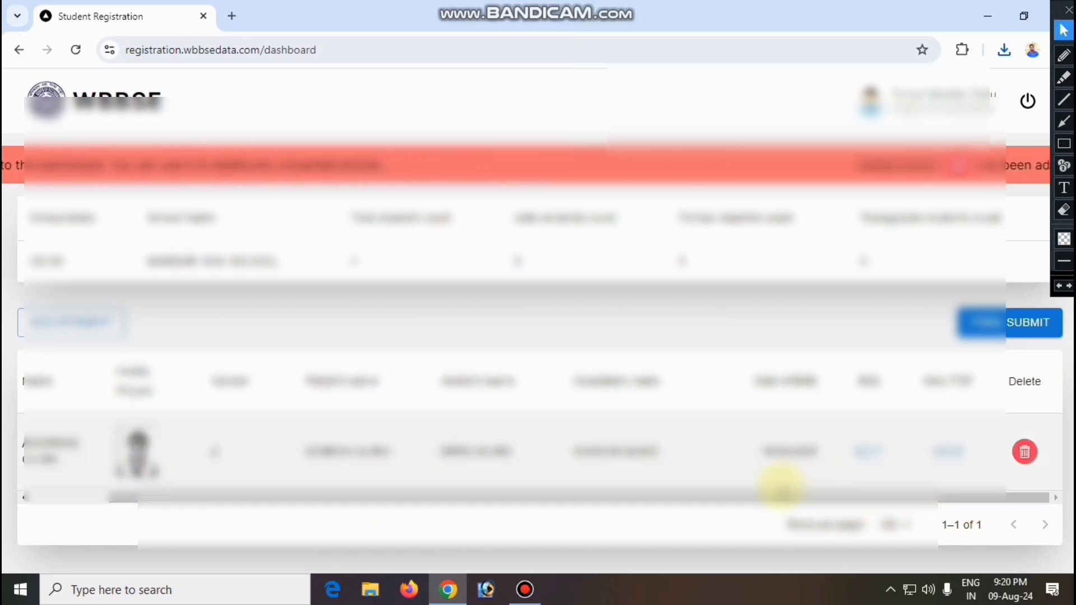
Step: Outline the Edit and View PDF links in the student's row with temporary red rectangles, and erase the outlines
left_click(1064, 144)
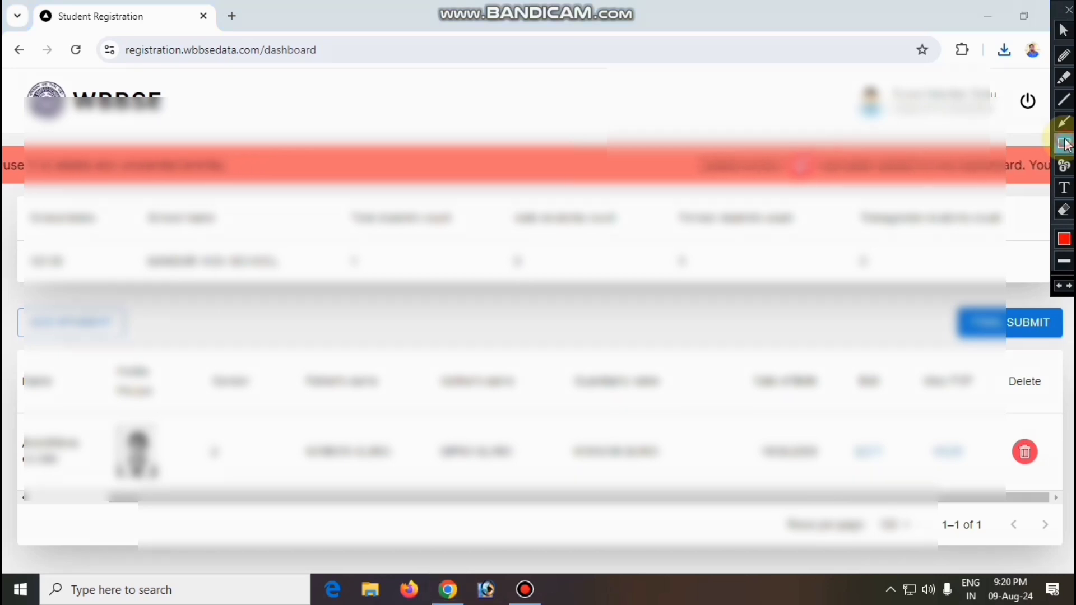
left_click_drag(841, 429, 897, 481)
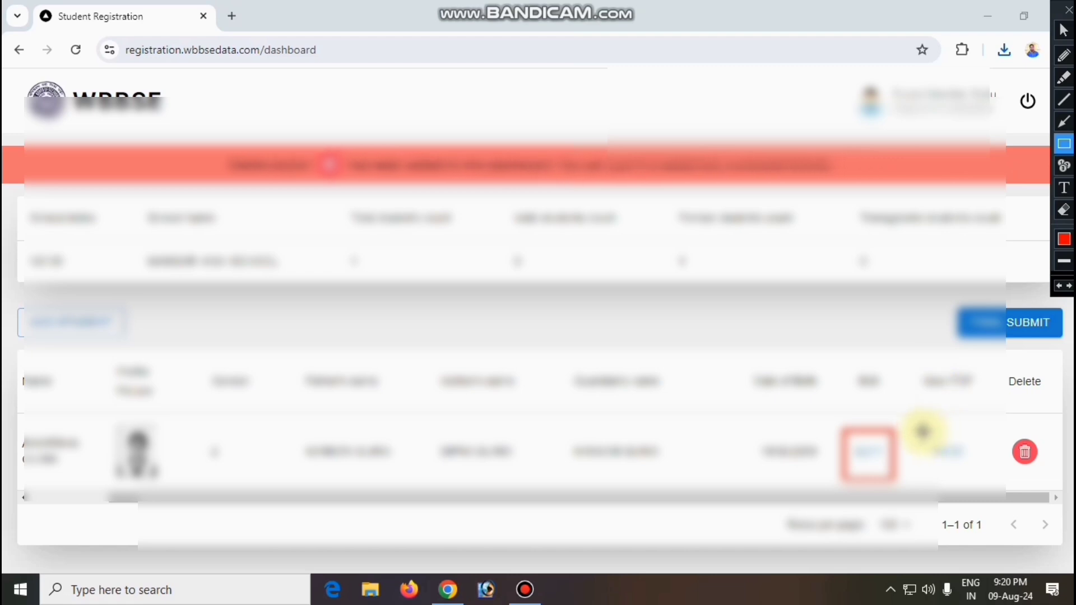
mouse_move(922, 430)
left_mouse_down()
mouse_move(954, 476)
mouse_move(978, 481)
left_mouse_up()
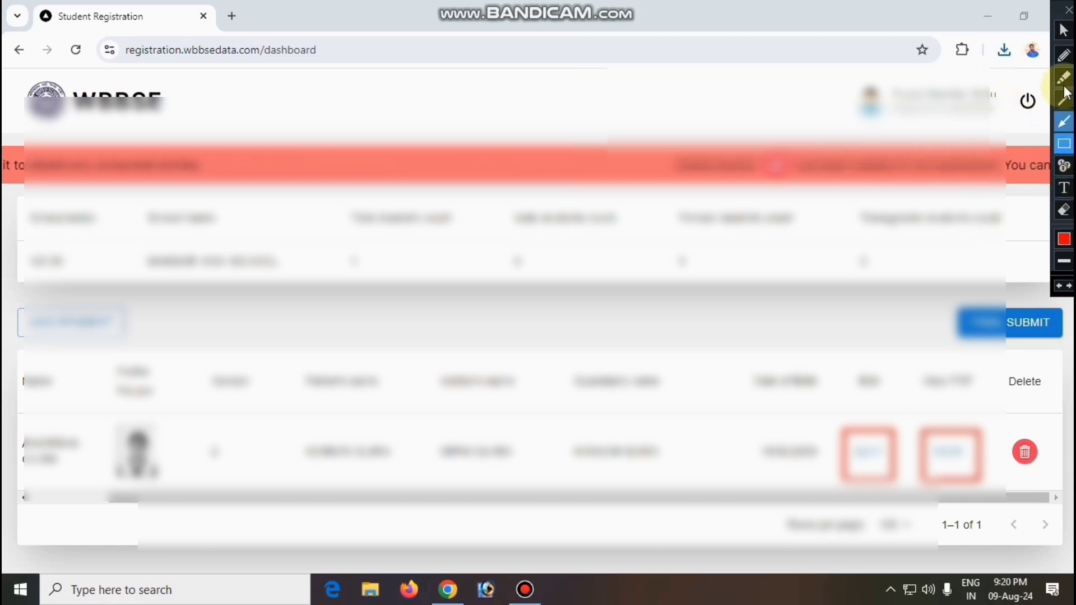
left_click(1064, 212)
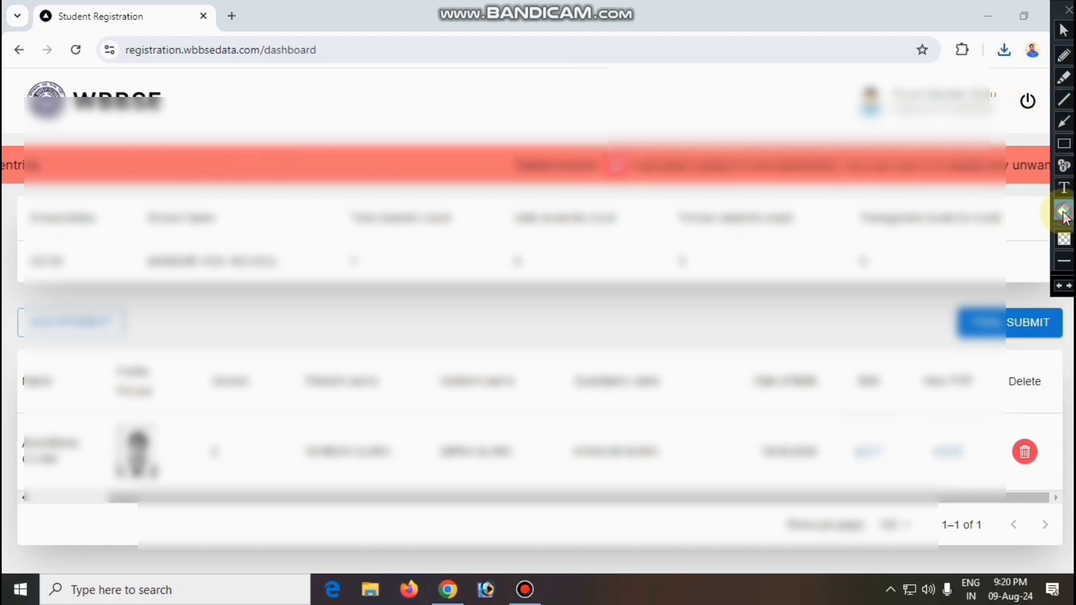
Step: Mark the browser's download indicator with a temporary red rectangle and erase the mark
left_click(1065, 147)
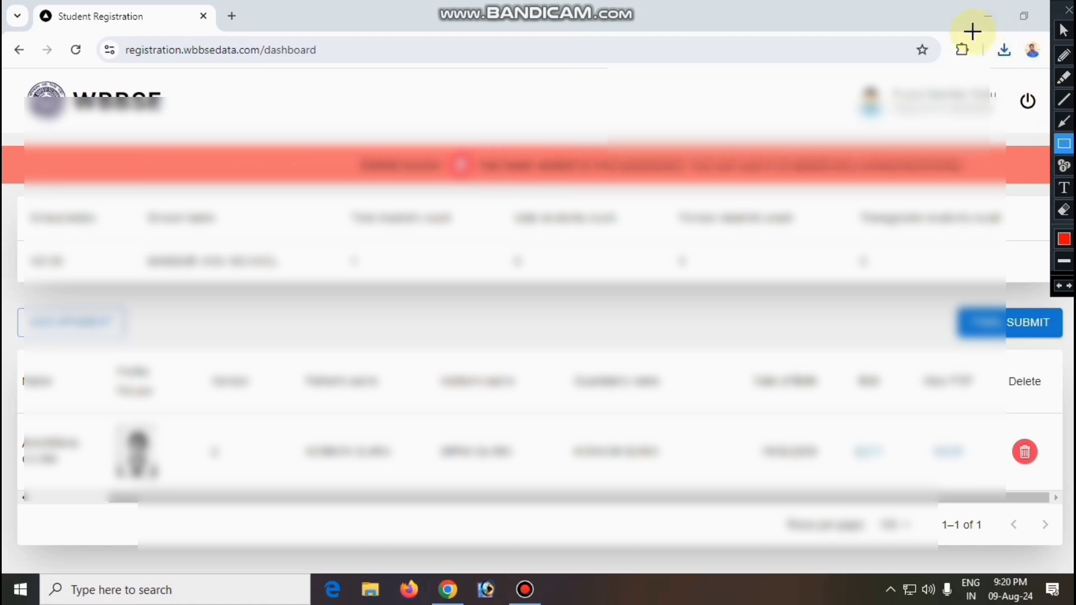
left_click_drag(973, 31, 1023, 63)
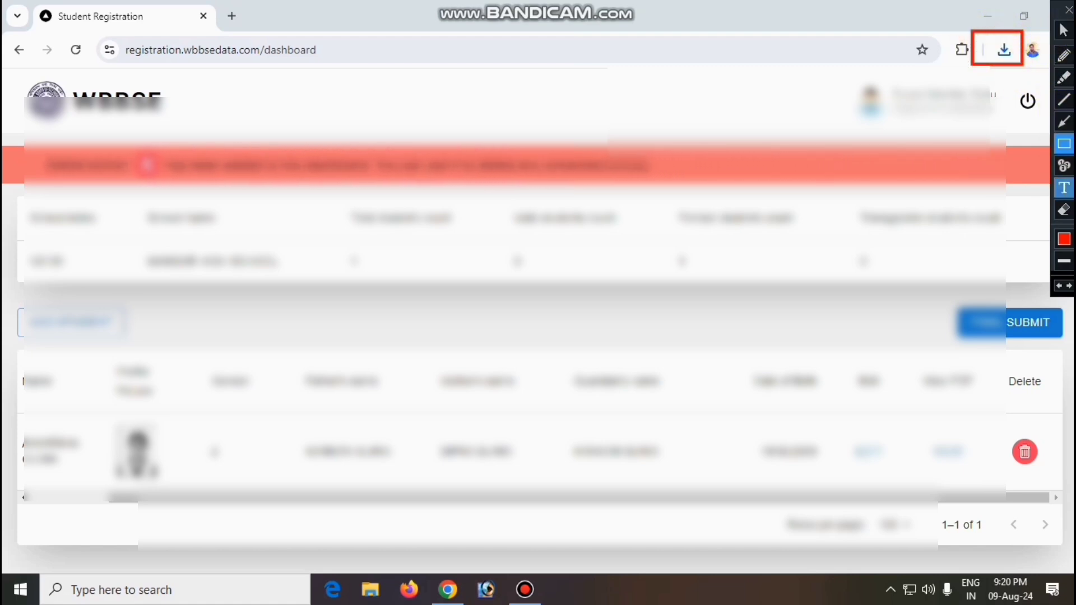
left_click(1063, 210)
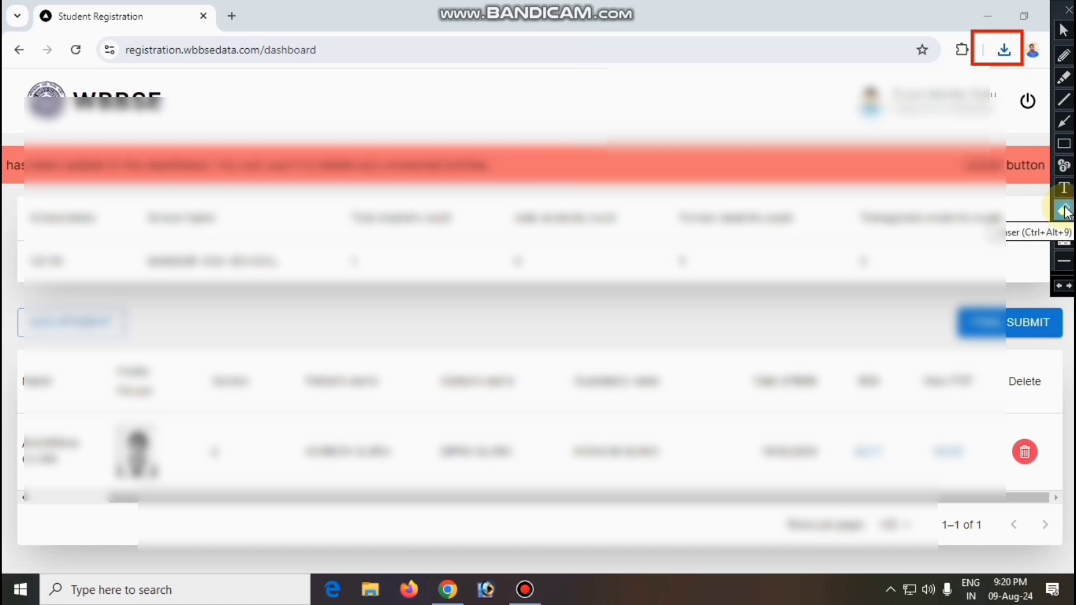
double_click(1065, 211)
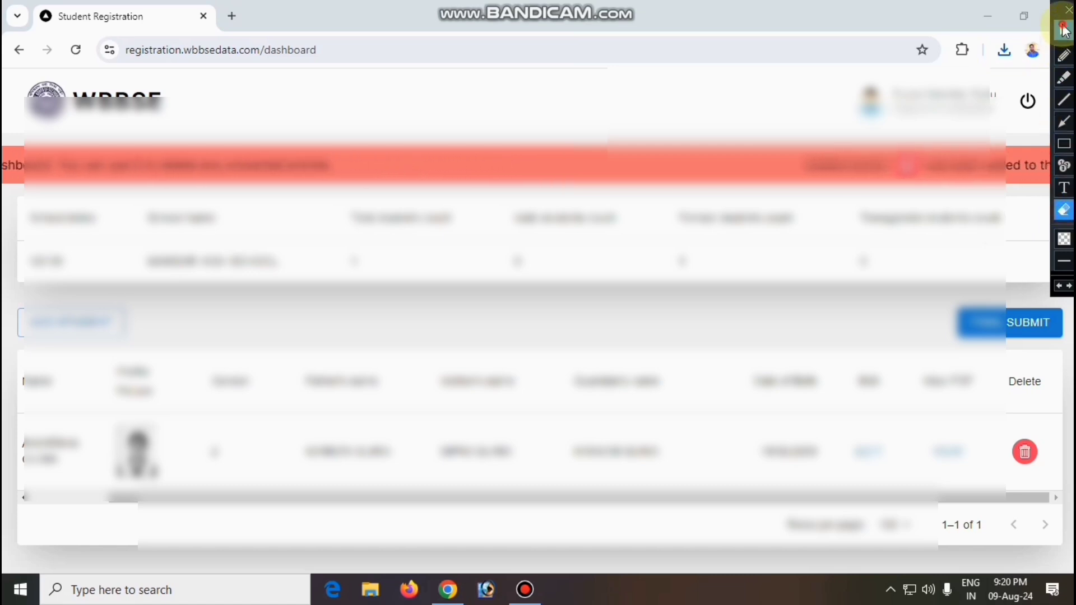
Step: Return to the normal pointer, check the browser's recent download history and close it
left_click(1065, 31)
left_click(1004, 49)
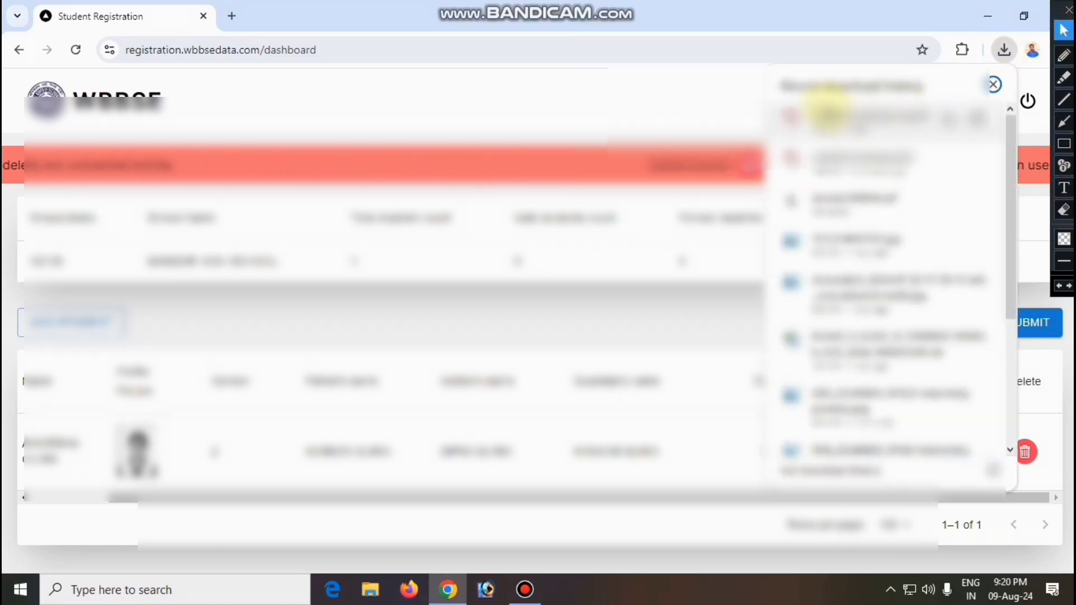
left_click(697, 516)
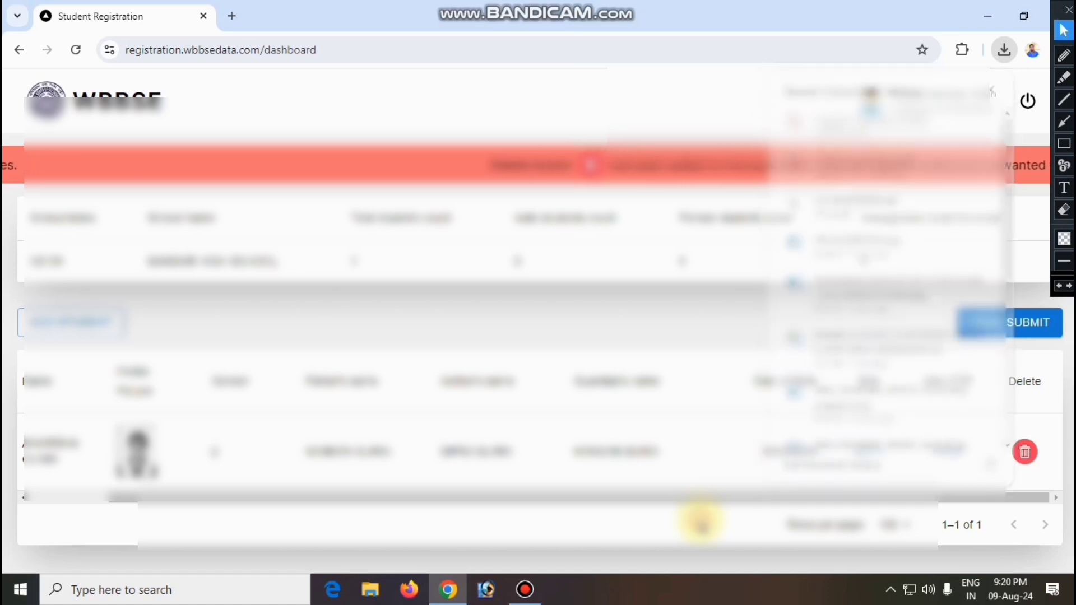
Step: Outline the Delete control in the student's row with a temporary red rectangle and erase the outline
left_click(1064, 144)
left_click_drag(1001, 420, 1046, 480)
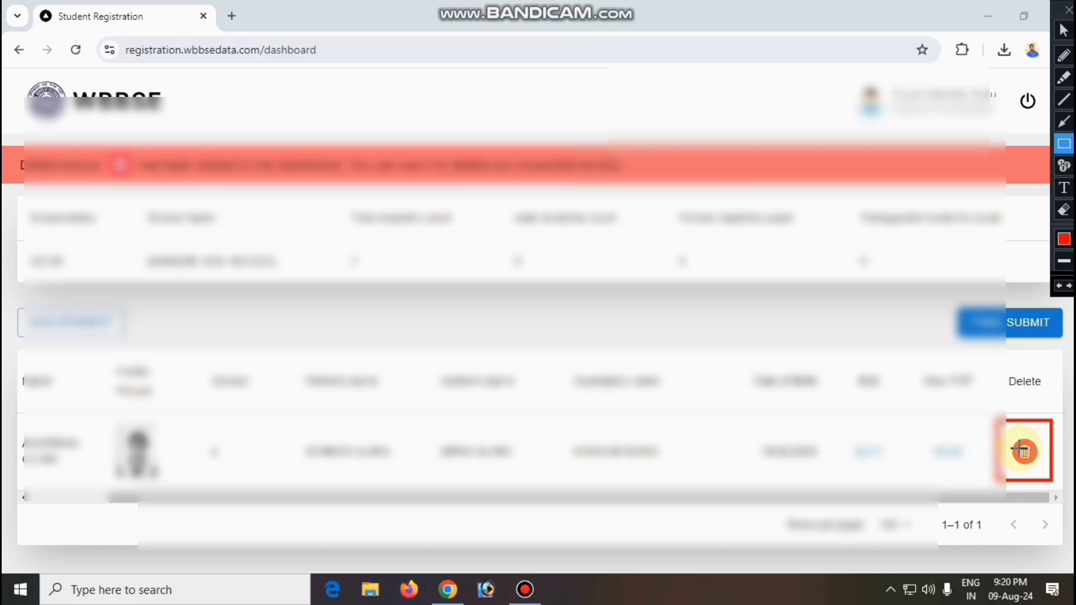
left_click(1064, 215)
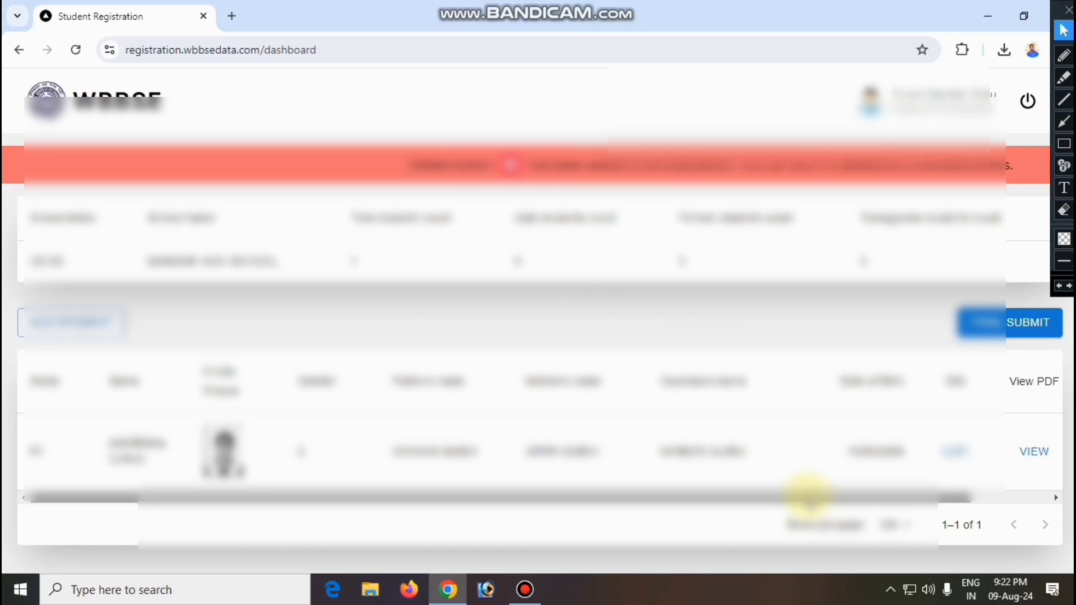
Step: Highlight the Final Submit button above the student list with a temporary red rectangle, and erase the highlight
left_click_drag(810, 498, 597, 513)
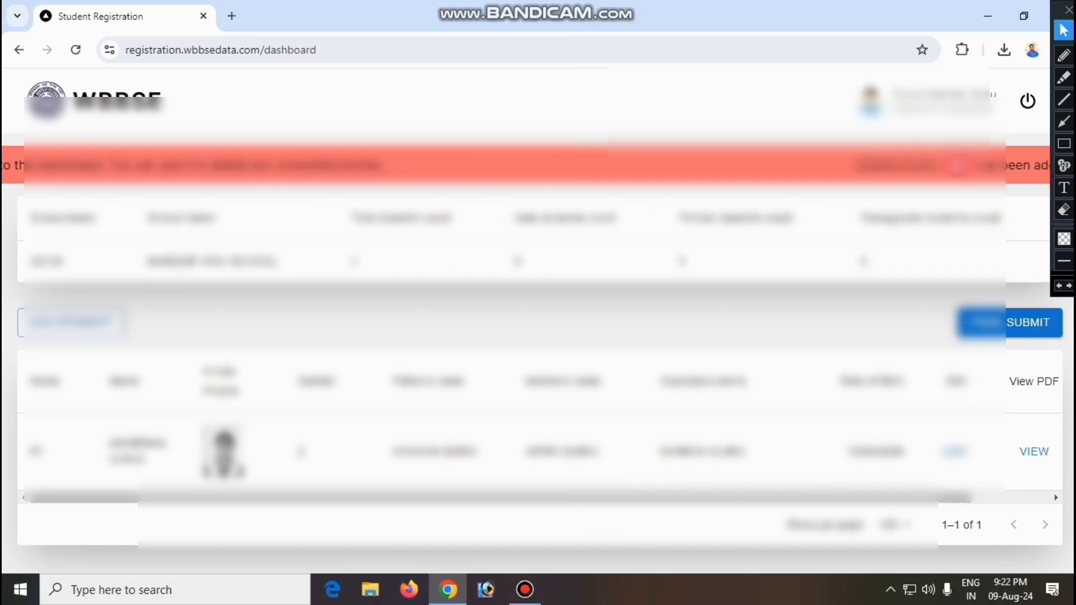
left_click(1064, 143)
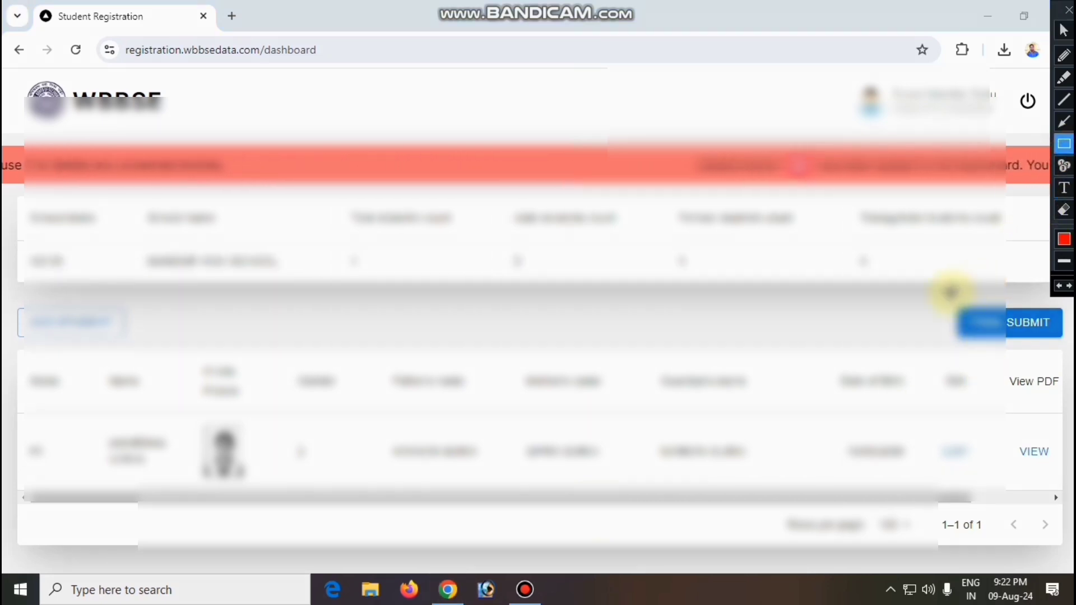
left_click_drag(944, 292, 1061, 348)
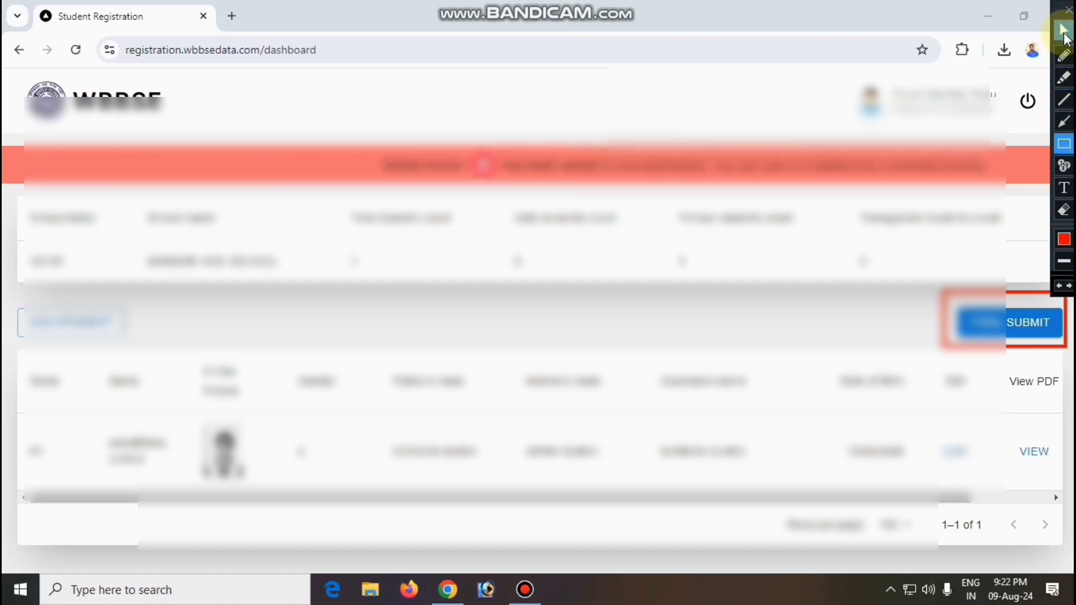
double_click(1063, 213)
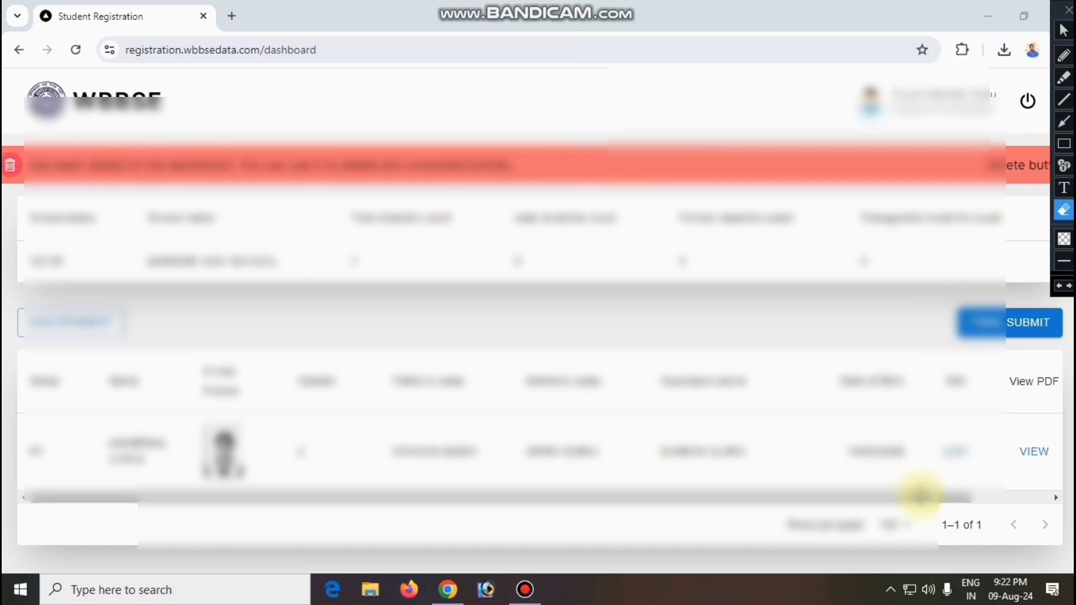
left_click(1065, 31)
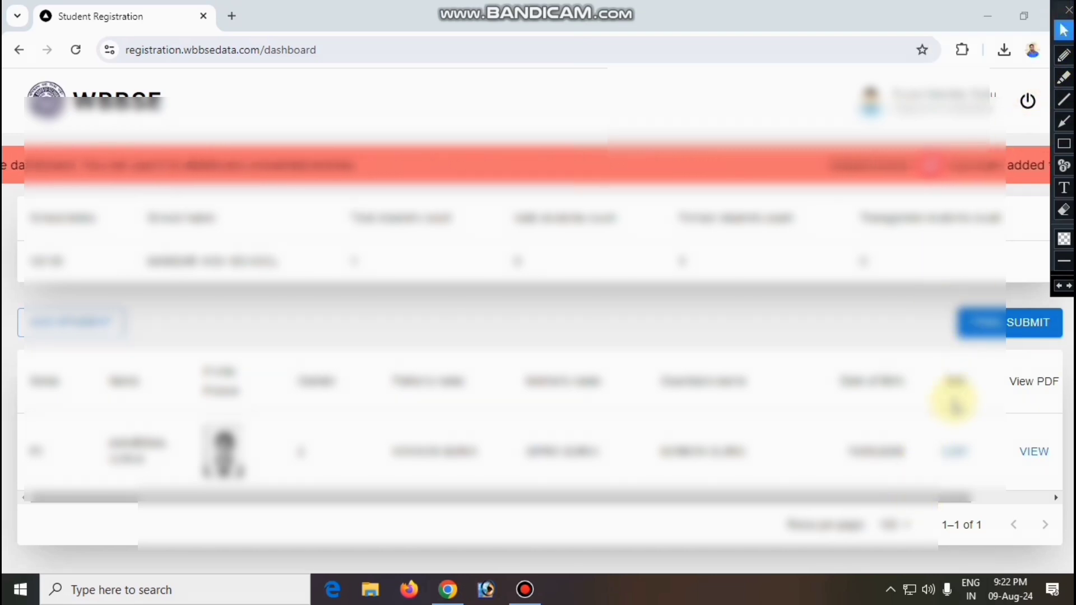
Step: Review the student list across to the Delete column and return to its first columns
left_click_drag(944, 501, 1057, 510)
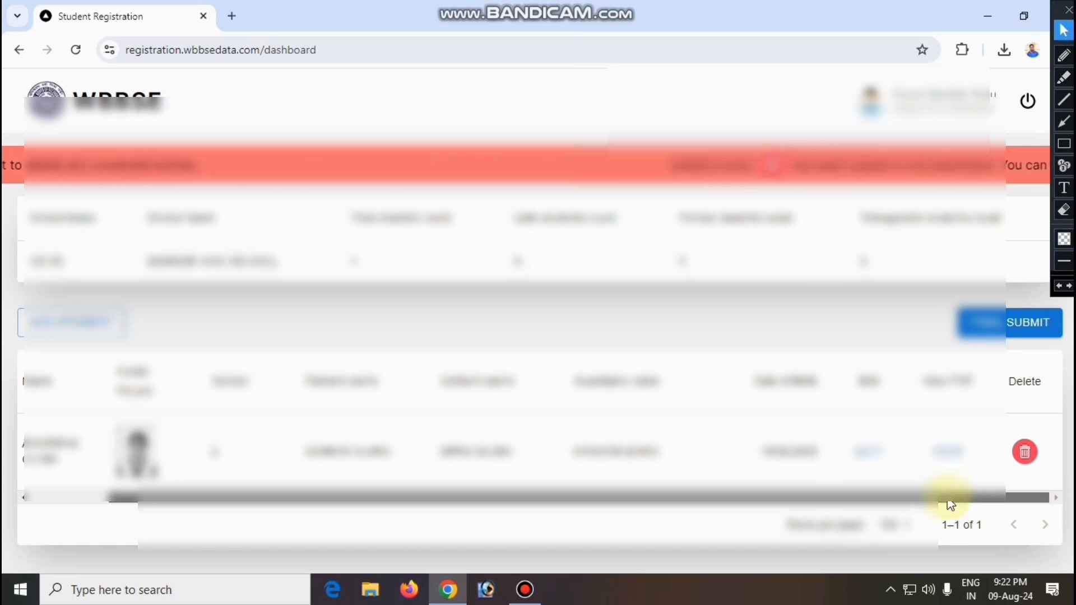
left_click_drag(949, 504, 736, 519)
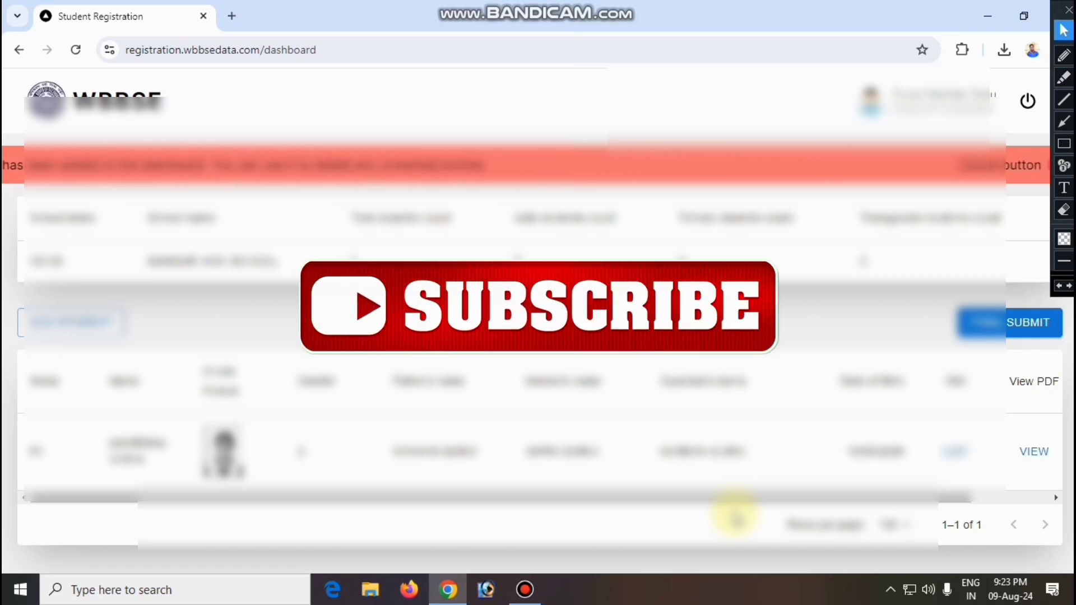
left_click_drag(737, 500, 629, 499)
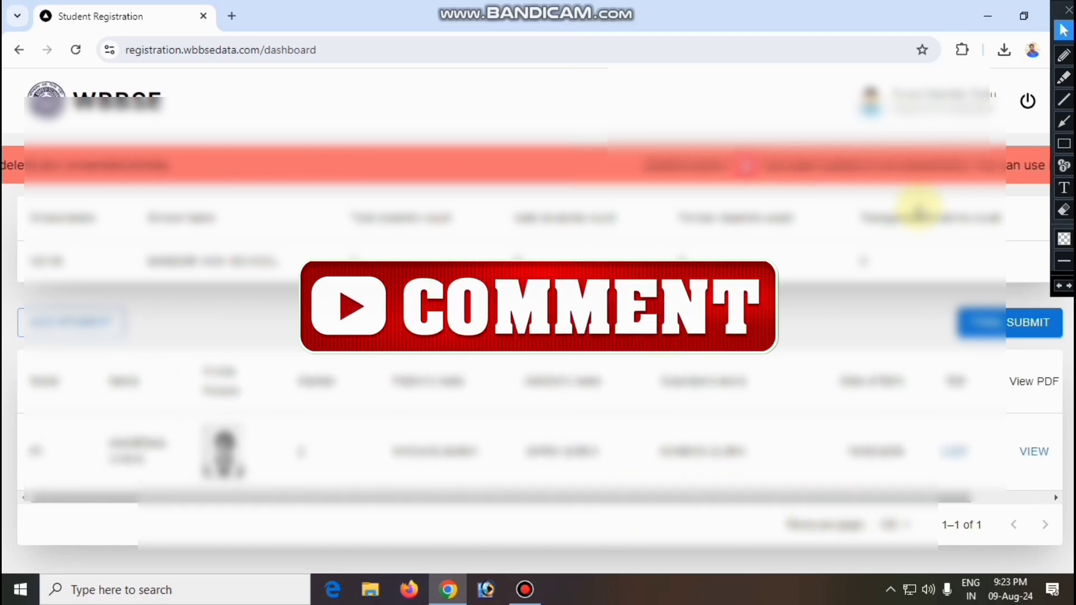
Step: Log out of the students registration portal and minimize the browser window
left_click(1027, 101)
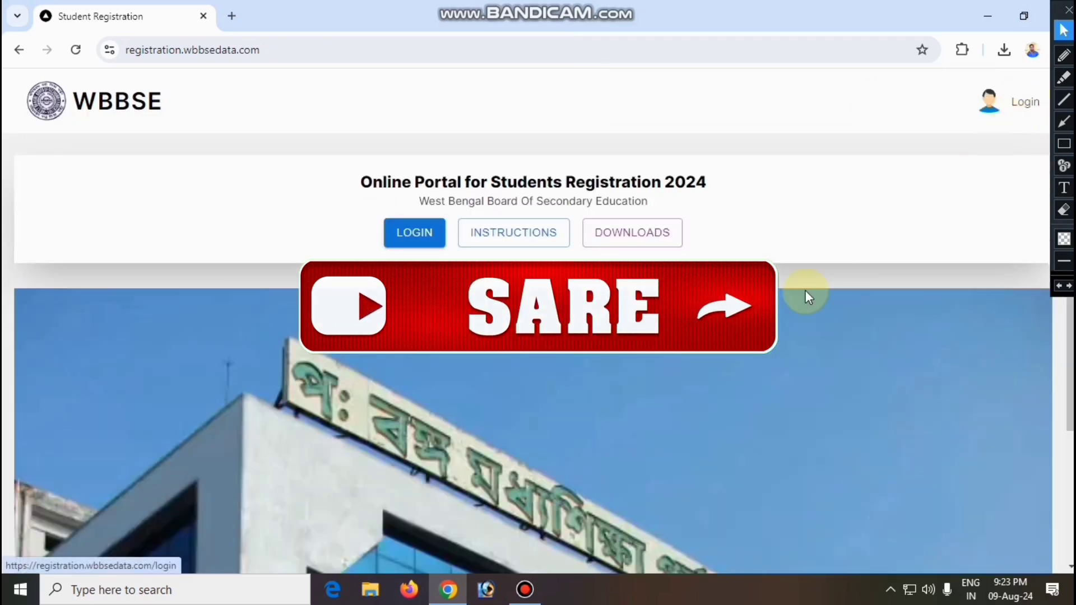
left_click(988, 13)
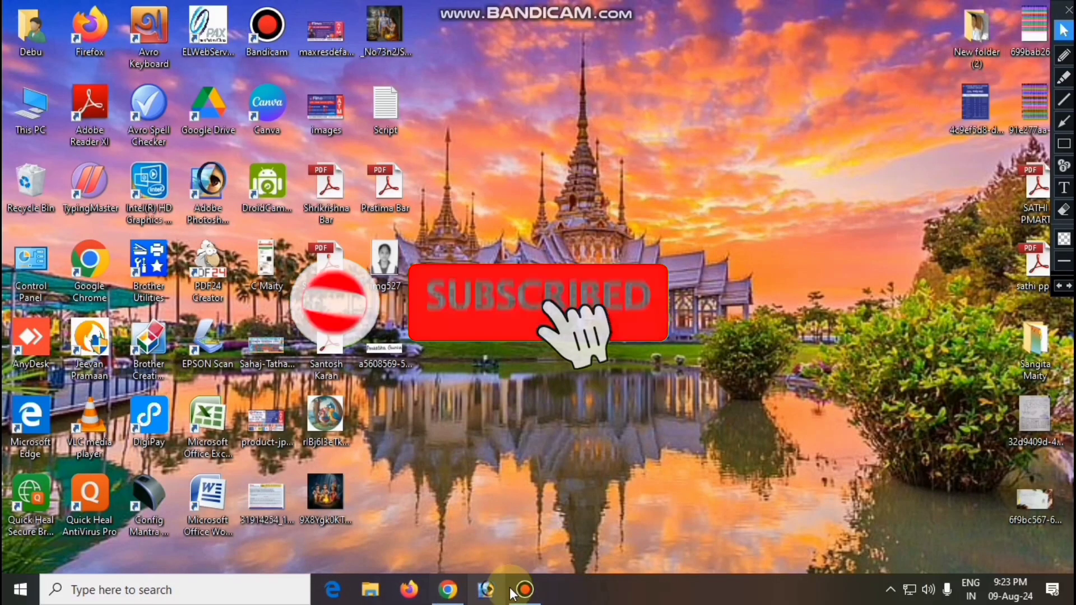